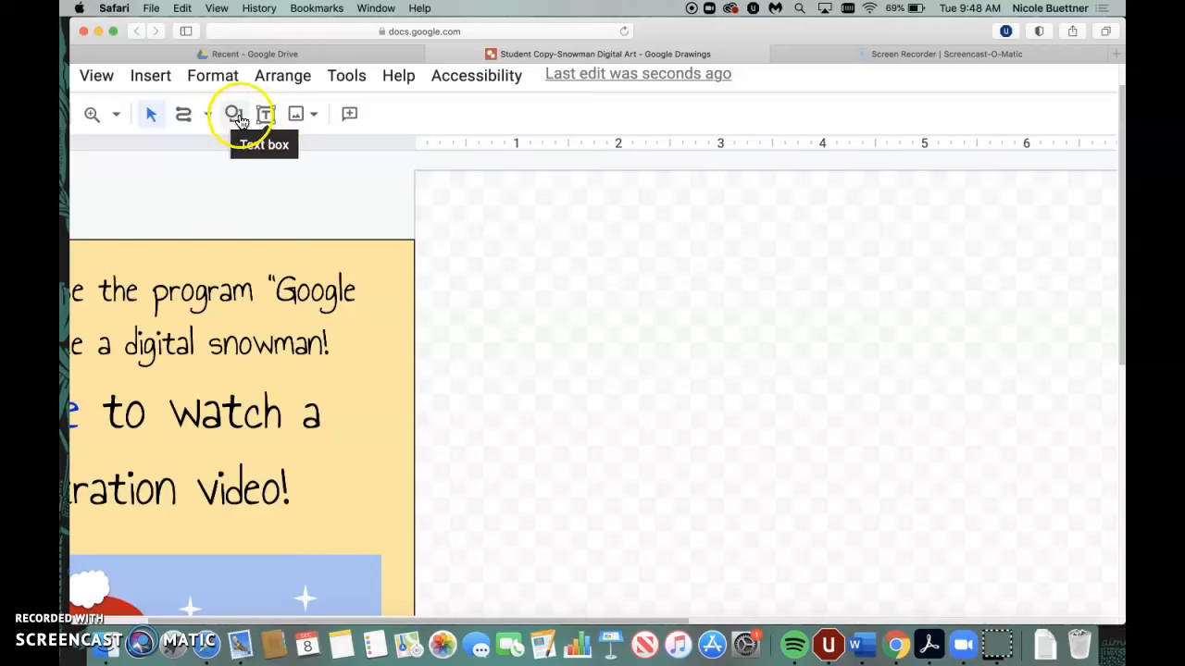
Draw a rectangle that covers the entire blank drawing canvas.
click(235, 115)
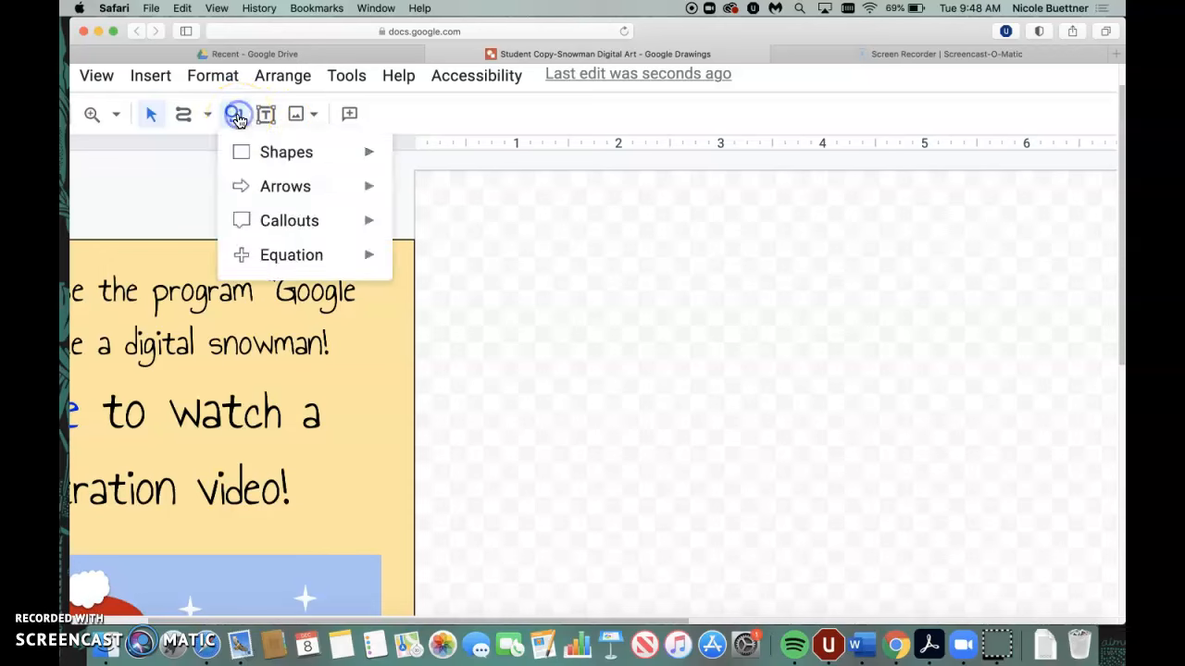
mouse_move(283, 152)
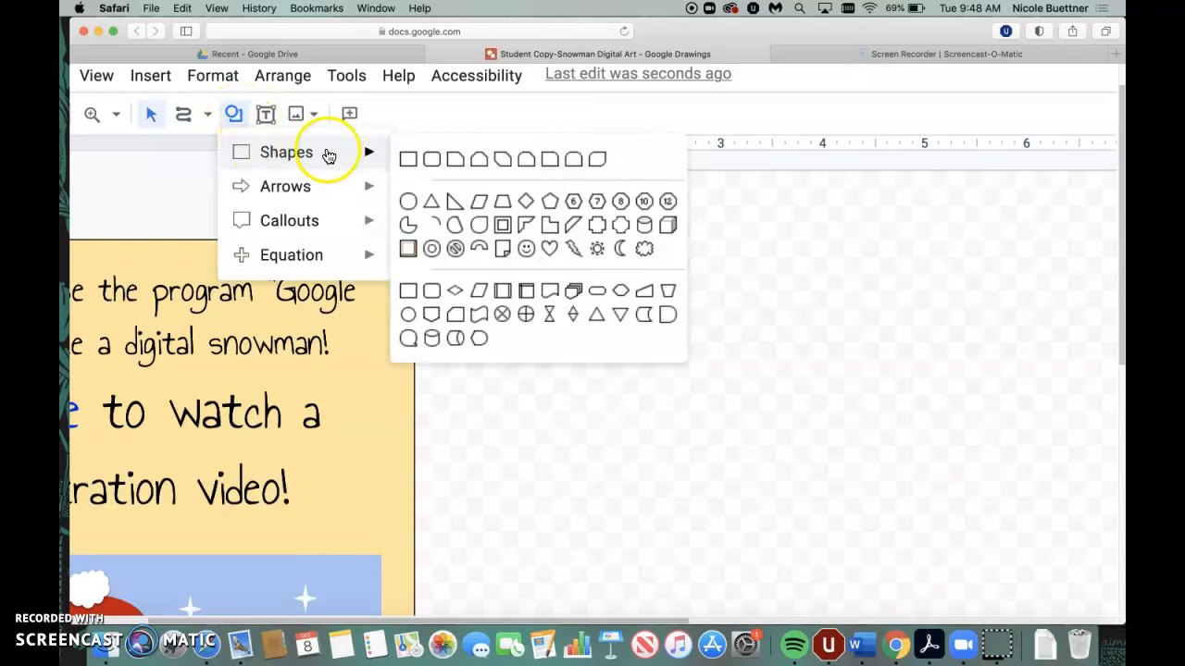
click(407, 165)
scroll(454, 342, down, 5)
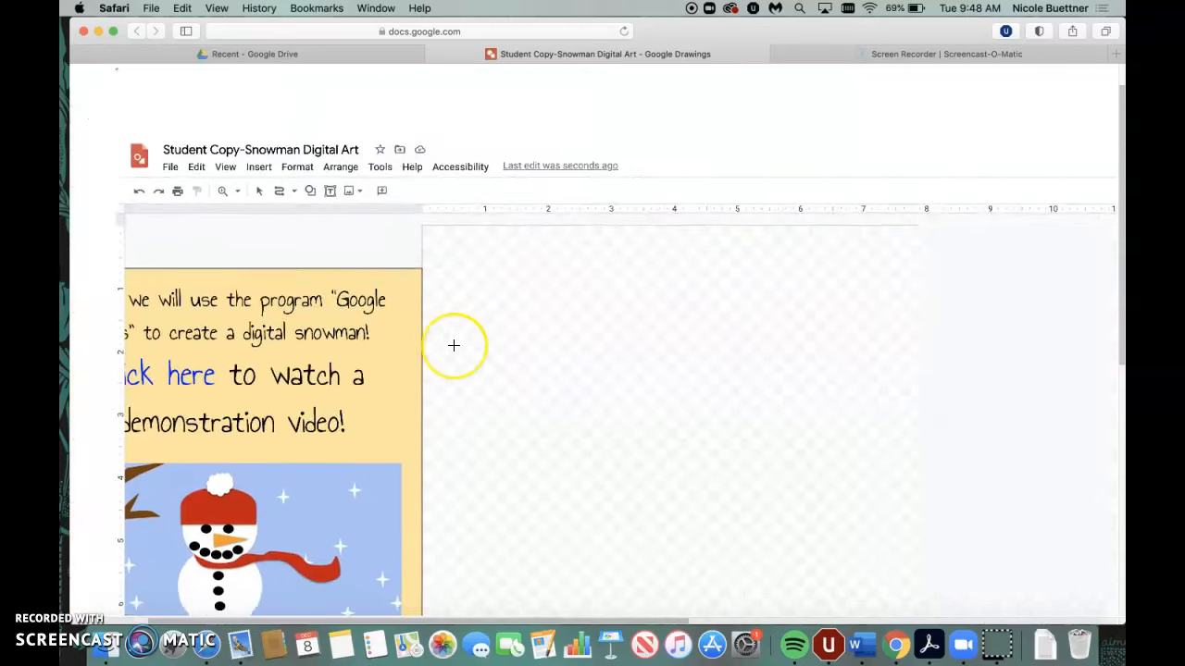
scroll(460, 341, down, 5)
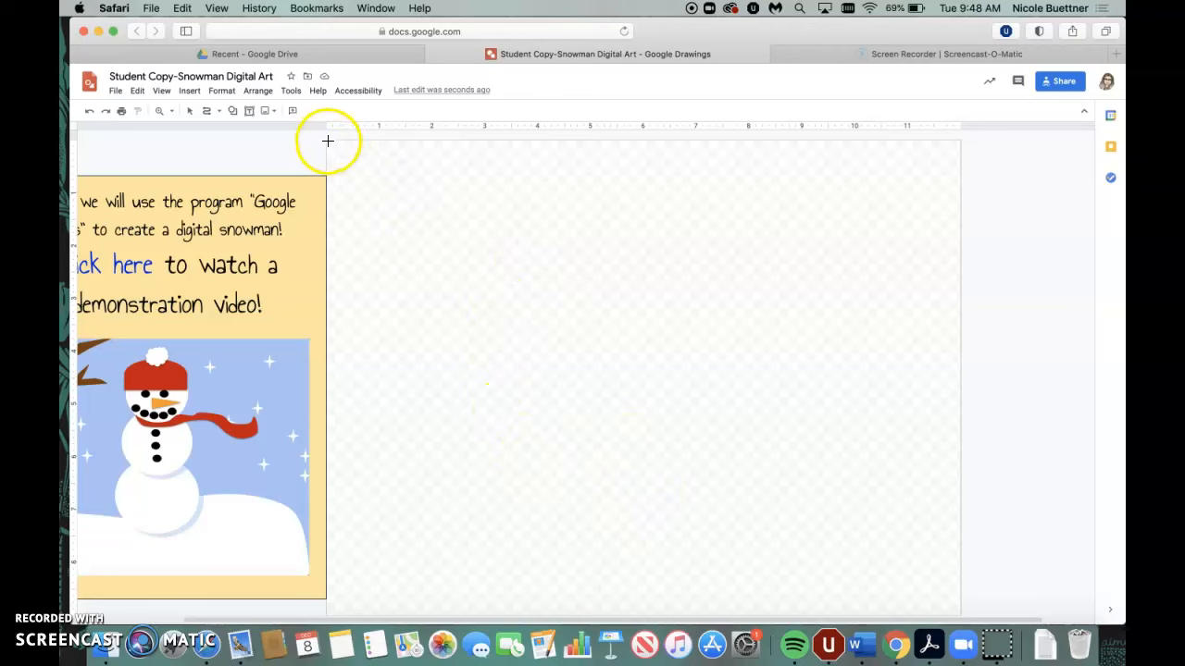
drag(328, 142, 959, 613)
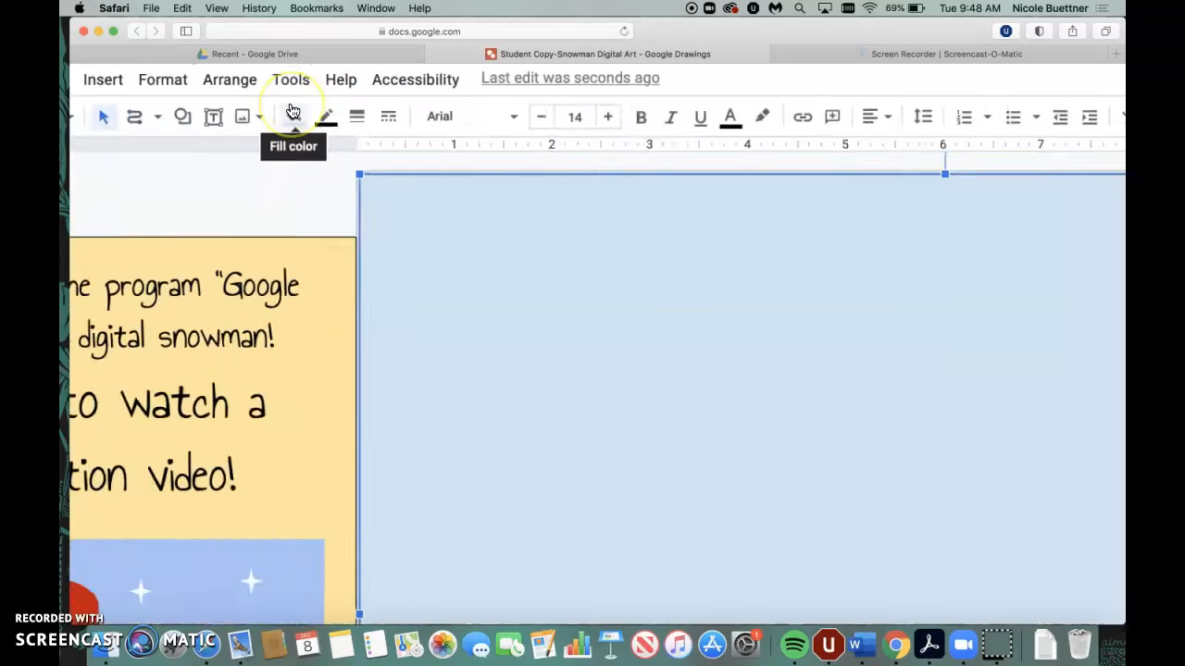
Fill the canvas-sized rectangle with a solid light cornflower blue for the sky.
click(294, 121)
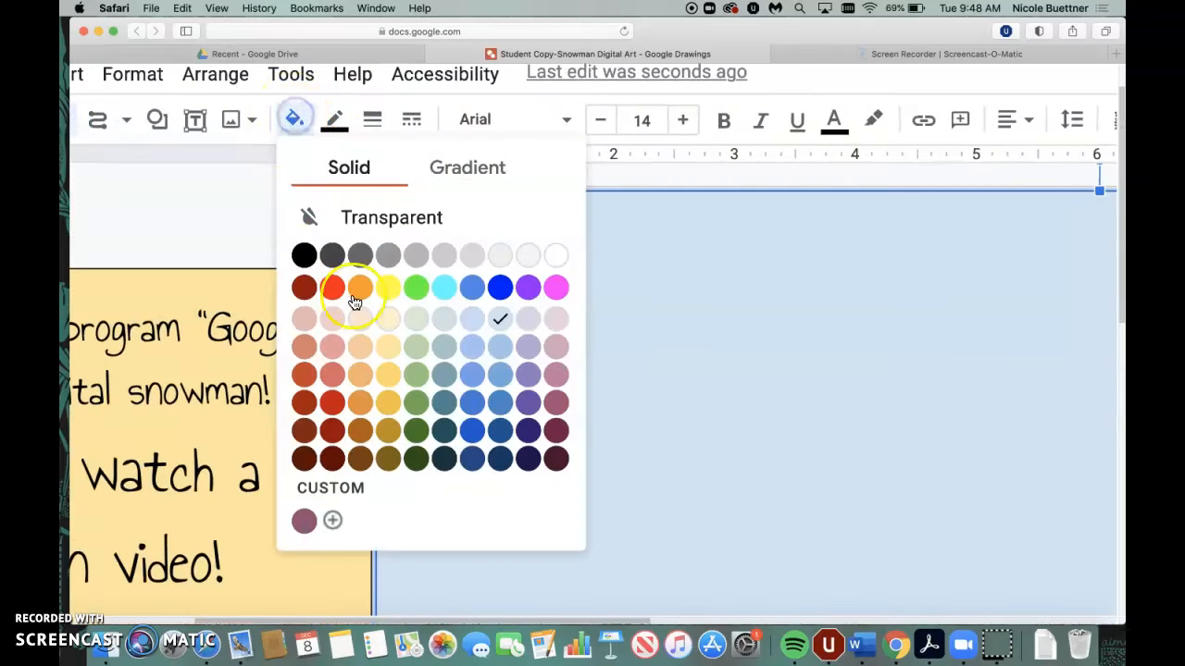
click(470, 351)
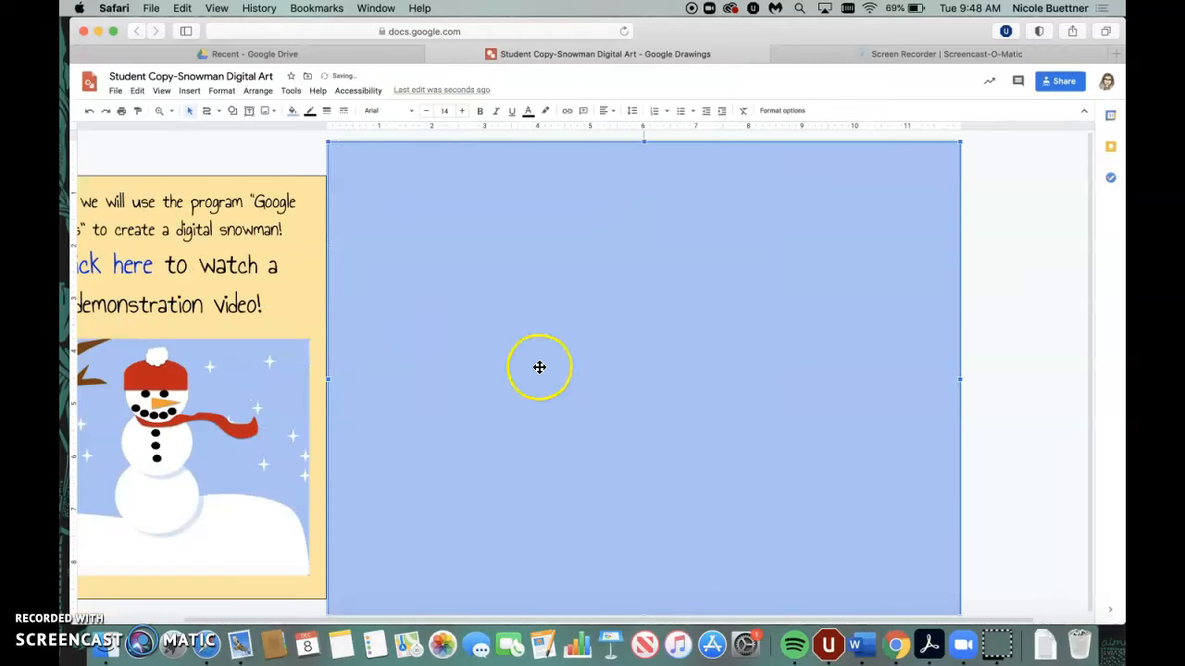
click(1006, 363)
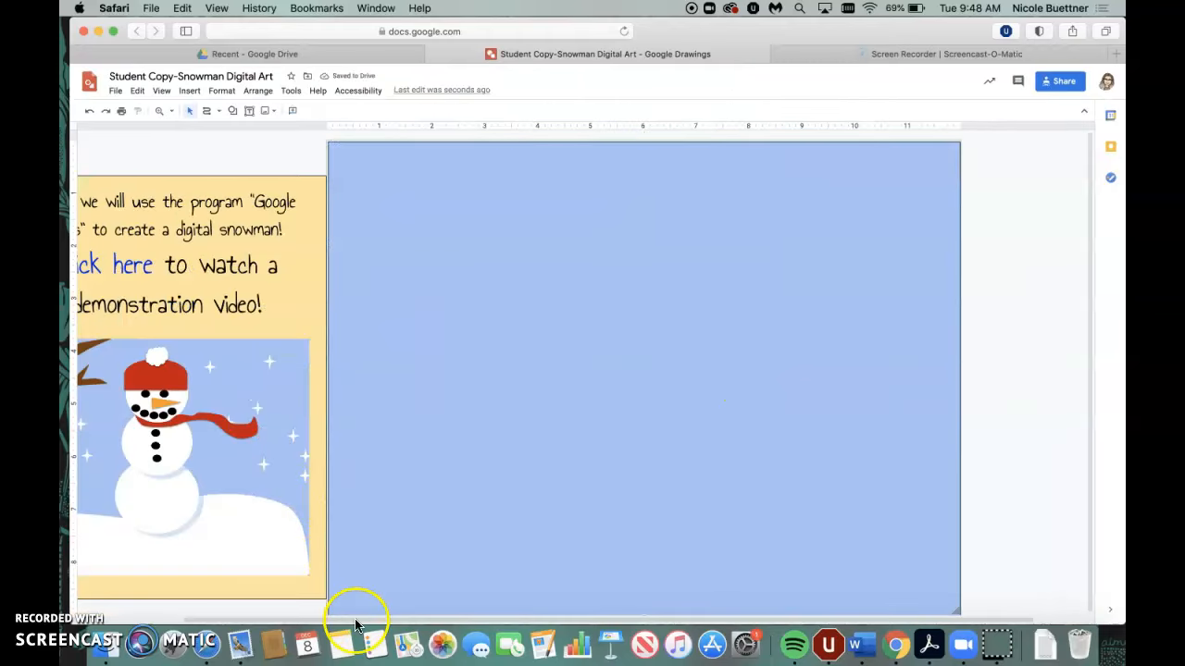
Draw a closed wavy snowbank with the Curve tool across the lower part of the blue rectangle, extending past its sides.
drag(355, 622, 277, 622)
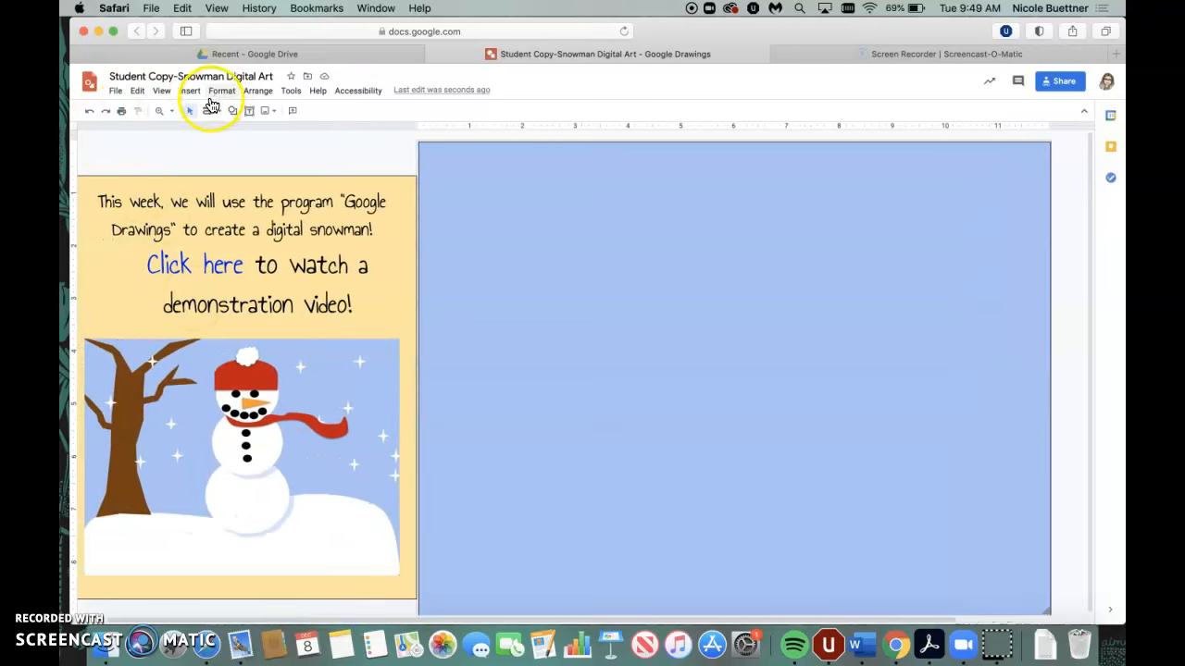
scroll(171, 82, up, 5)
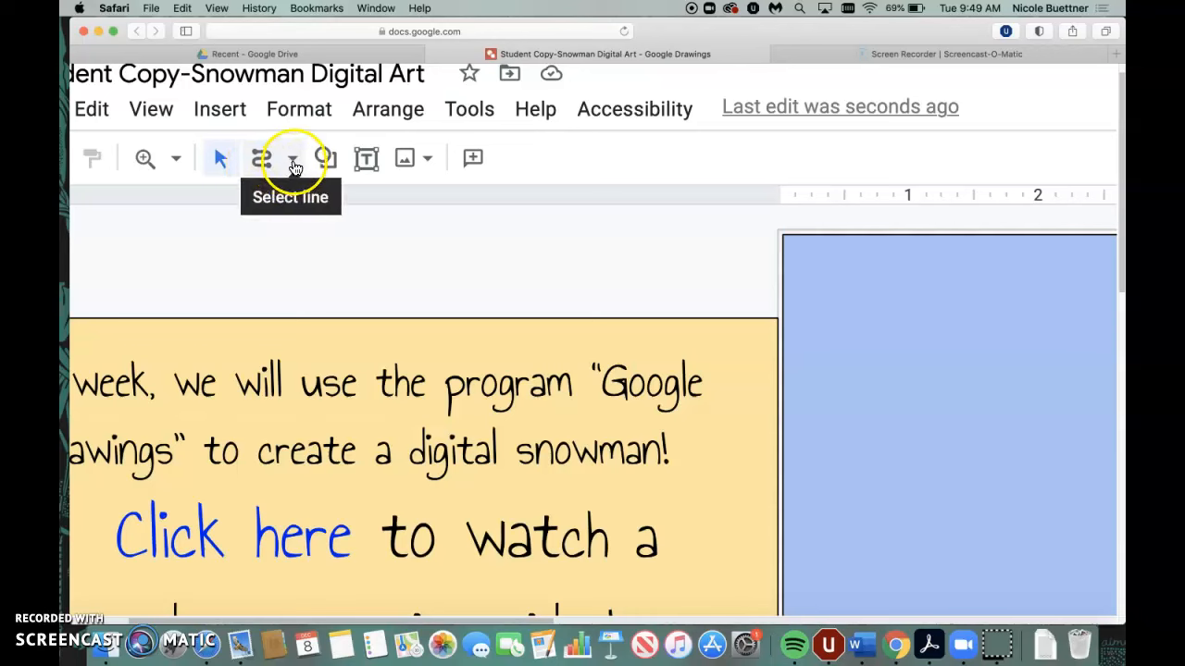
click(293, 161)
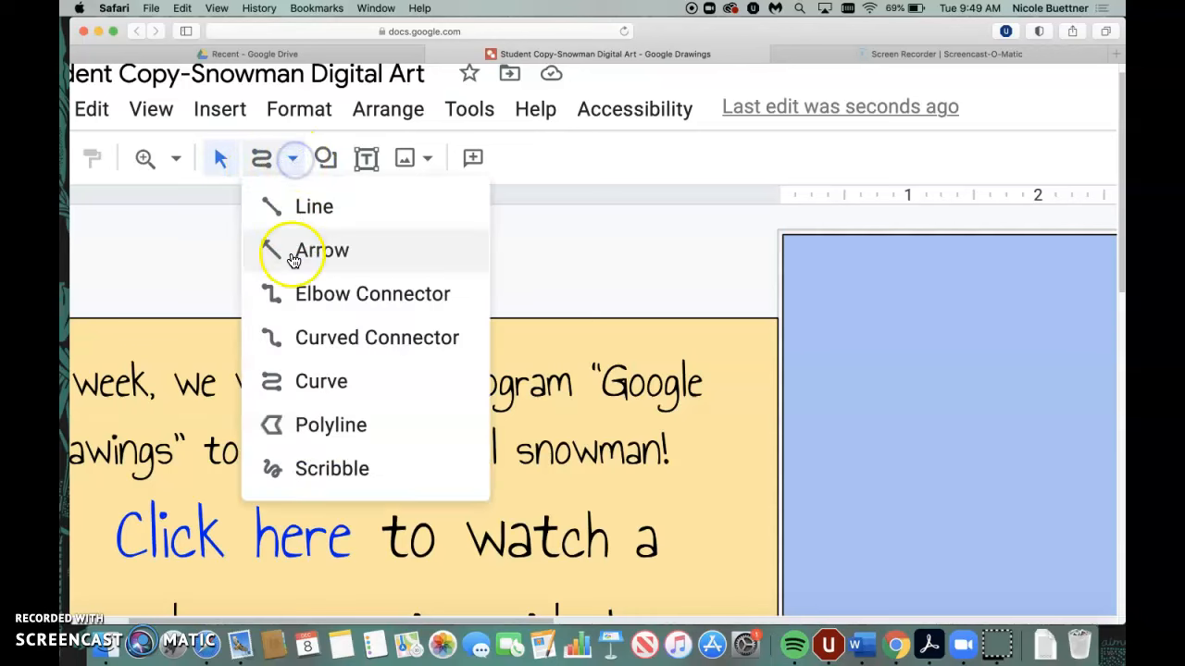
click(298, 386)
scroll(300, 381, down, 5)
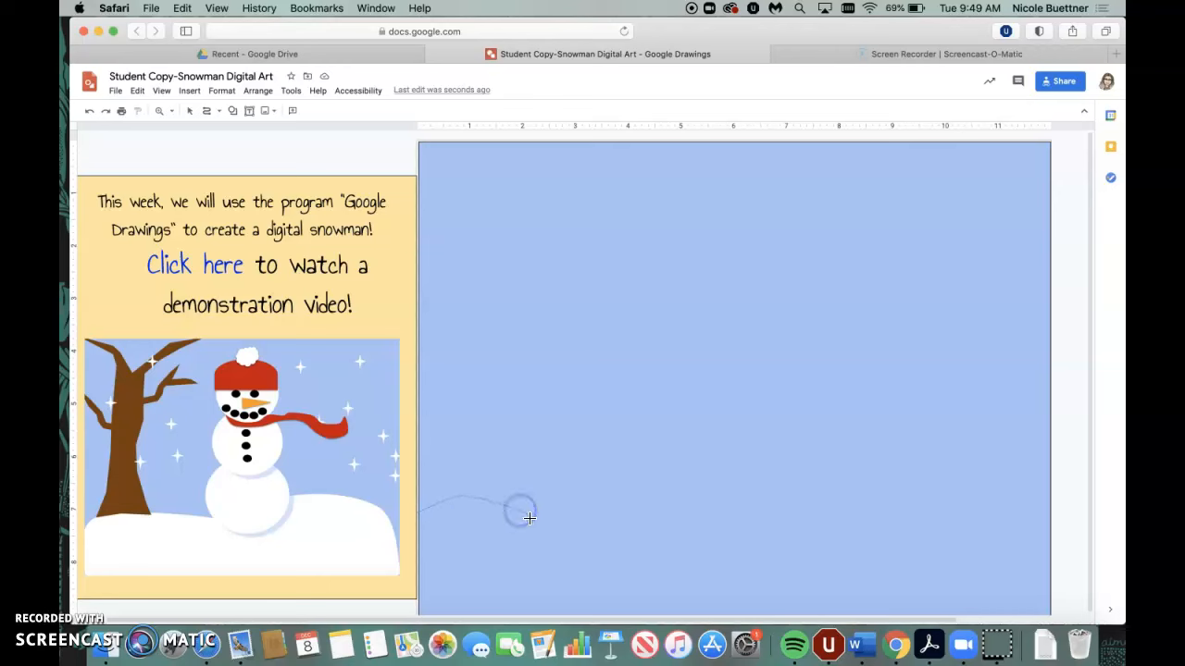
click(623, 554)
click(682, 540)
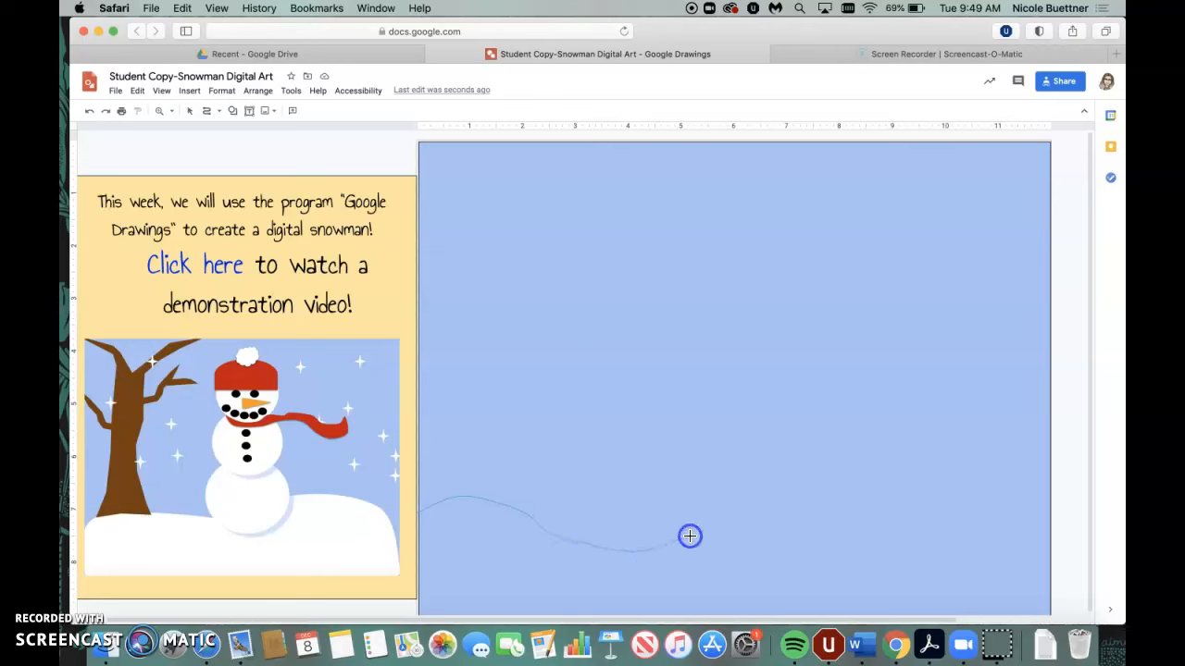
double_click(776, 501)
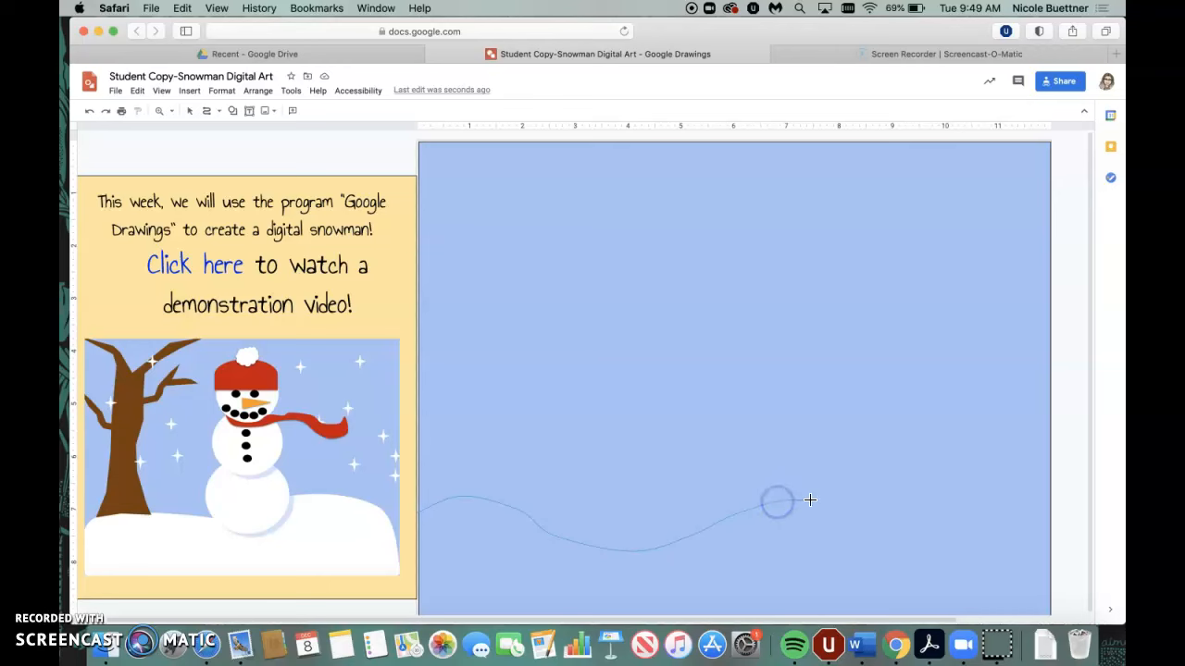
click(859, 519)
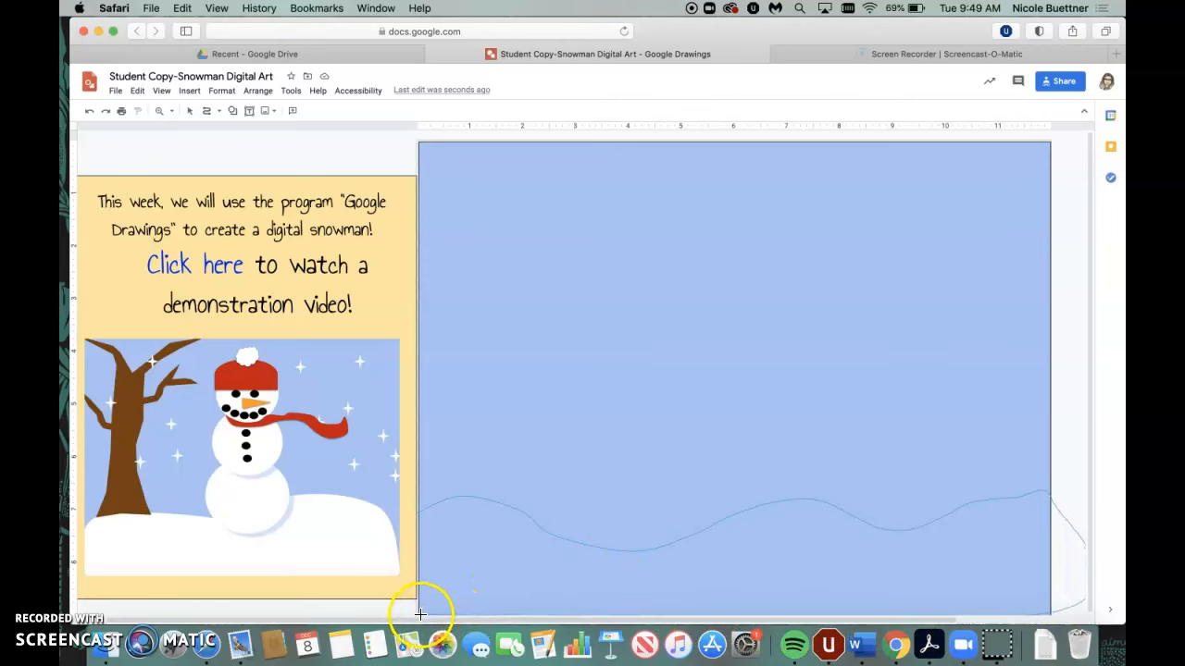
click(416, 513)
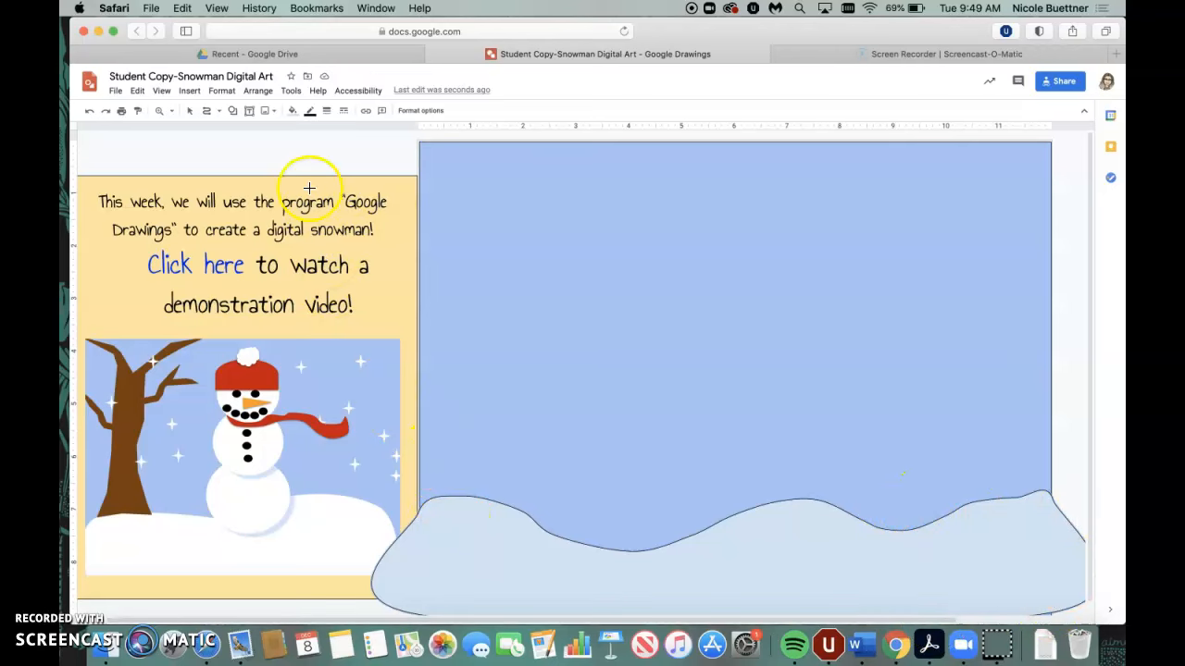
Set both the fill and the border of the snowbank curve to white.
click(294, 114)
click(411, 172)
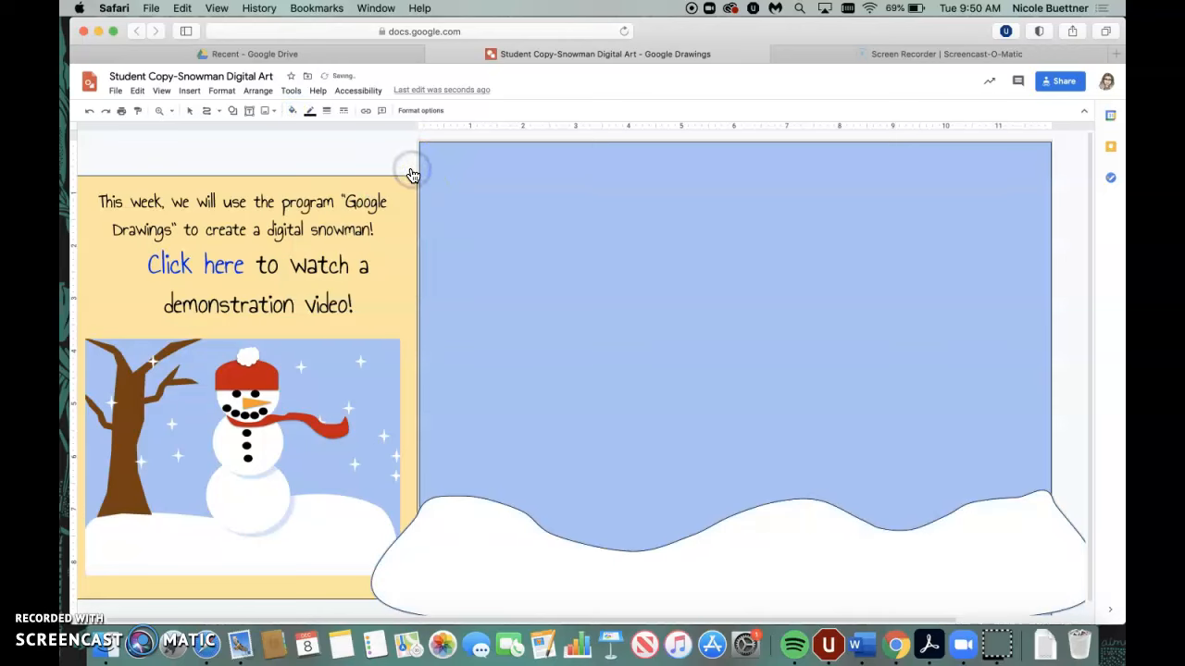
click(310, 112)
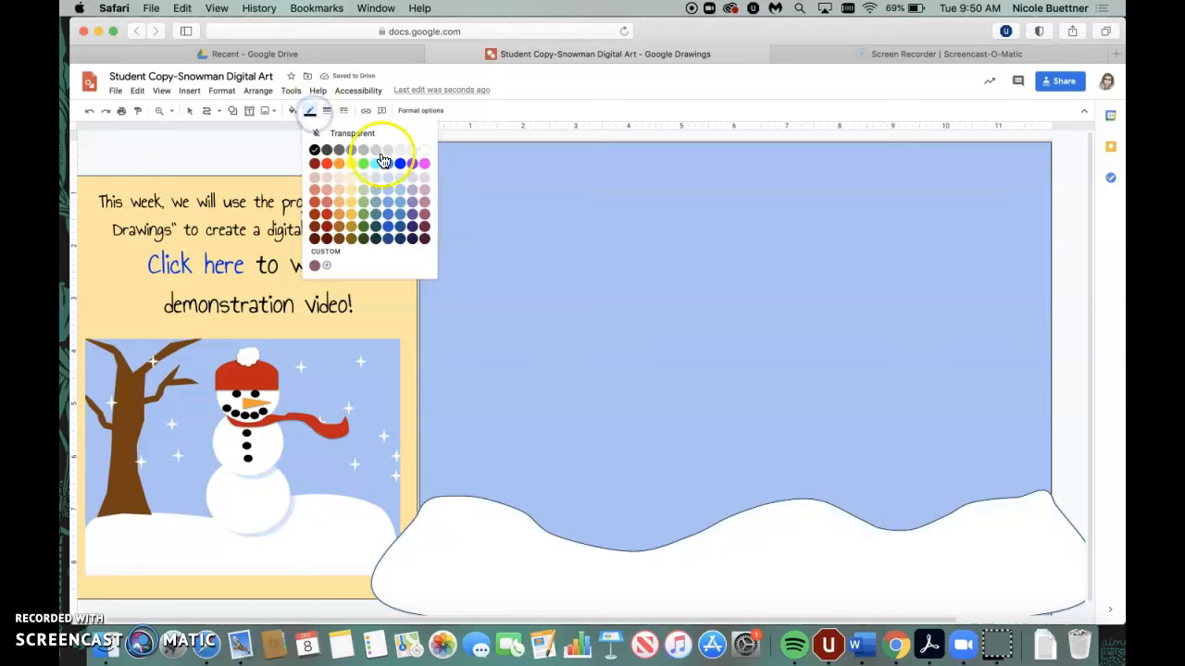
click(426, 151)
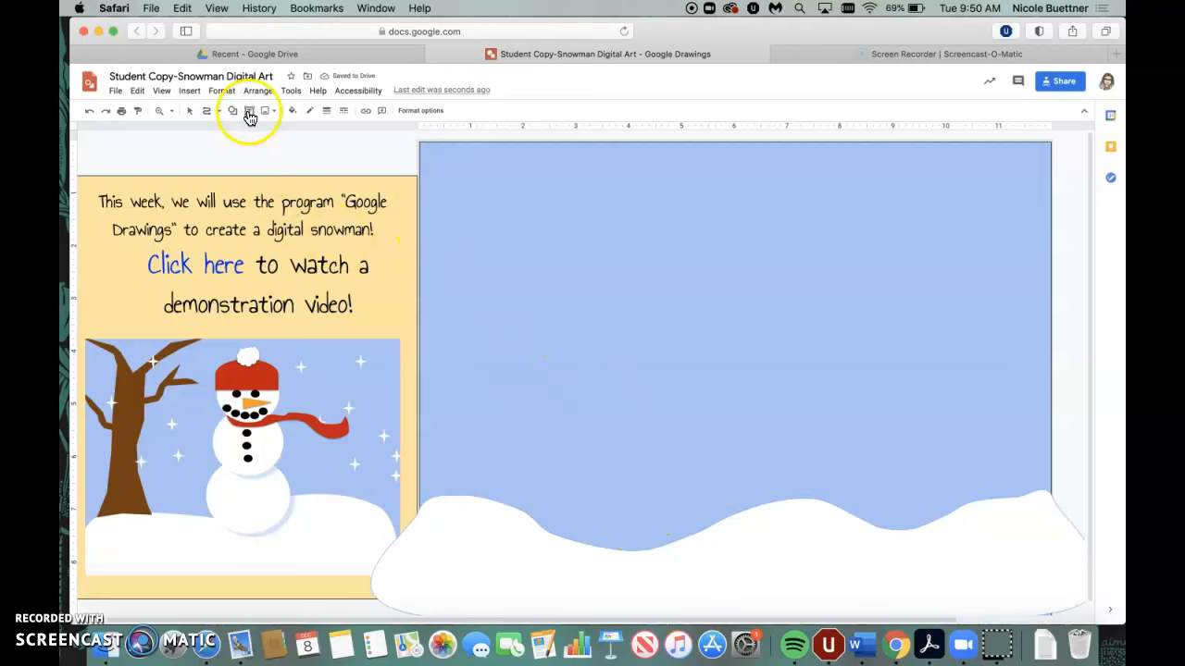
click(193, 112)
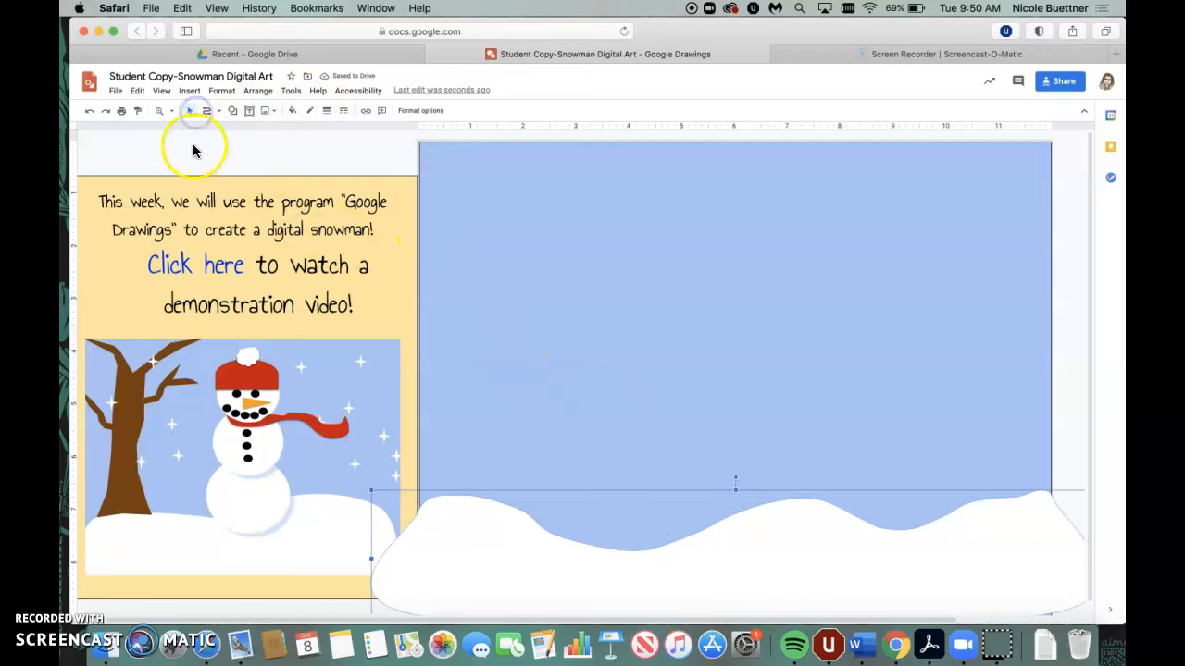
Reshape the snowbank by moving the curve point at the sky's left edge slightly upward.
scroll(195, 117, up, 5)
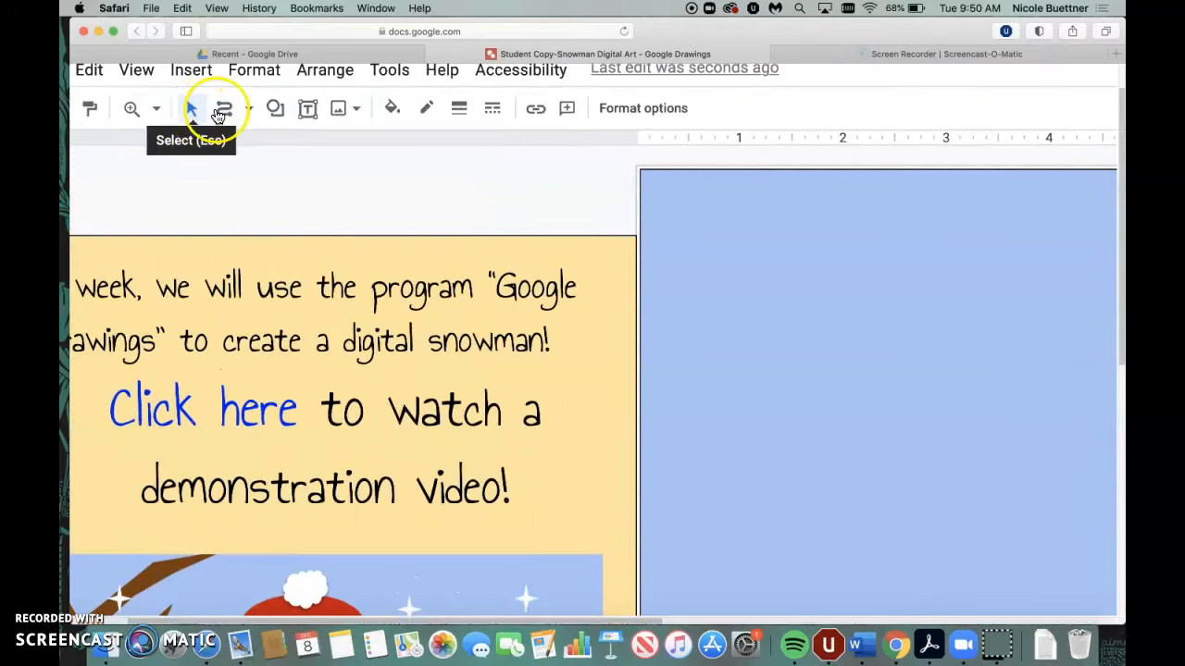
click(194, 112)
scroll(225, 155, down, 5)
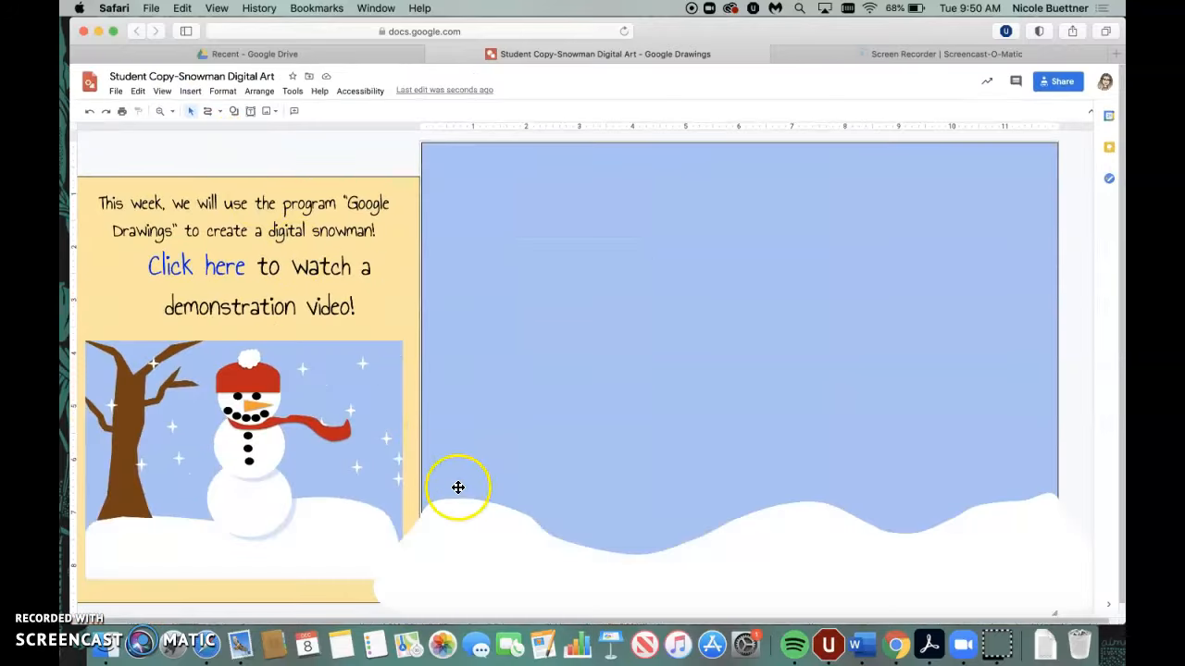
click(525, 548)
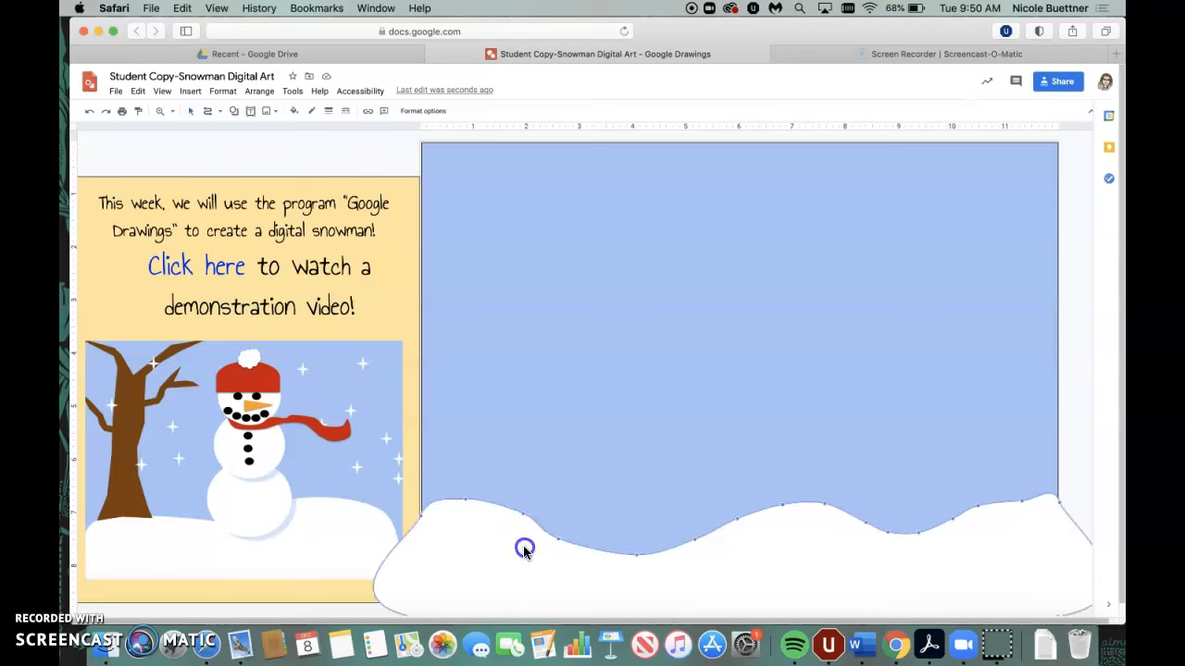
click(543, 420)
click(488, 527)
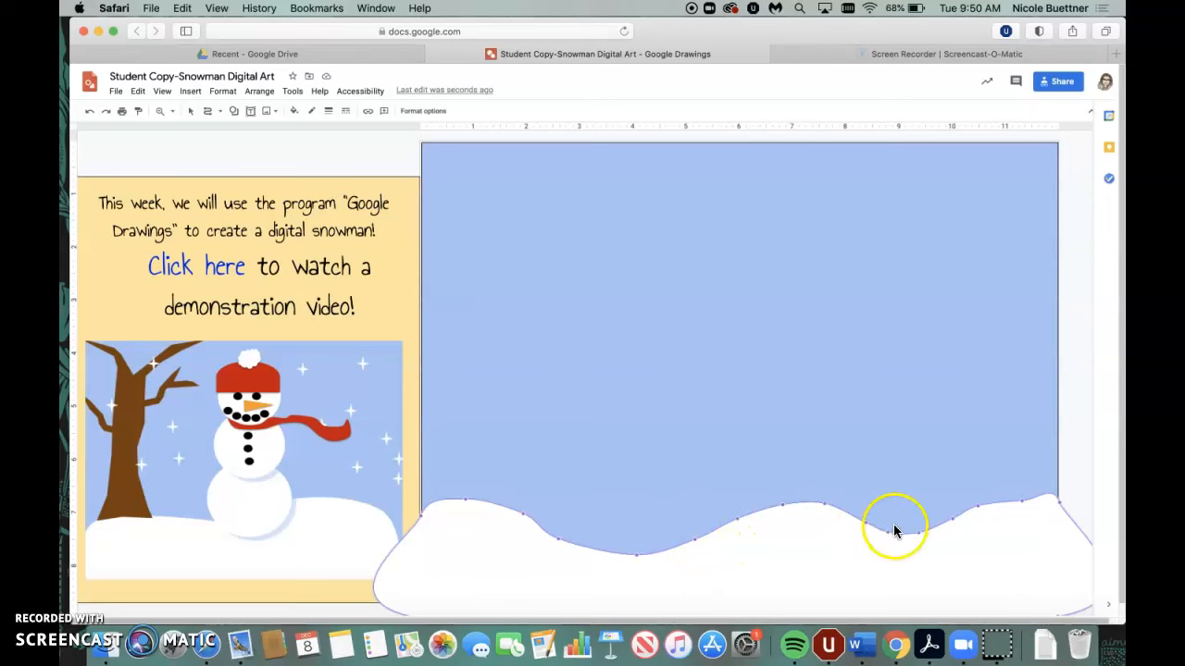
mouse_move(441, 516)
mouse_down()
mouse_move(379, 598)
mouse_move(454, 547)
mouse_move(444, 514)
mouse_move(423, 506)
mouse_up()
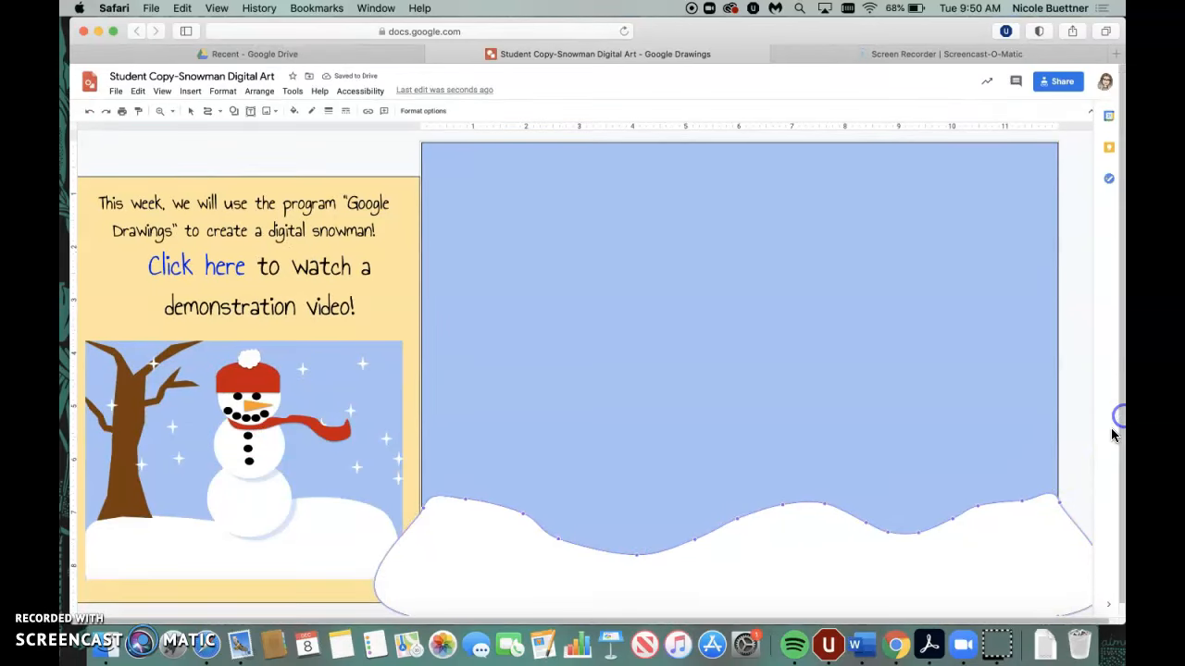
click(1077, 435)
click(649, 420)
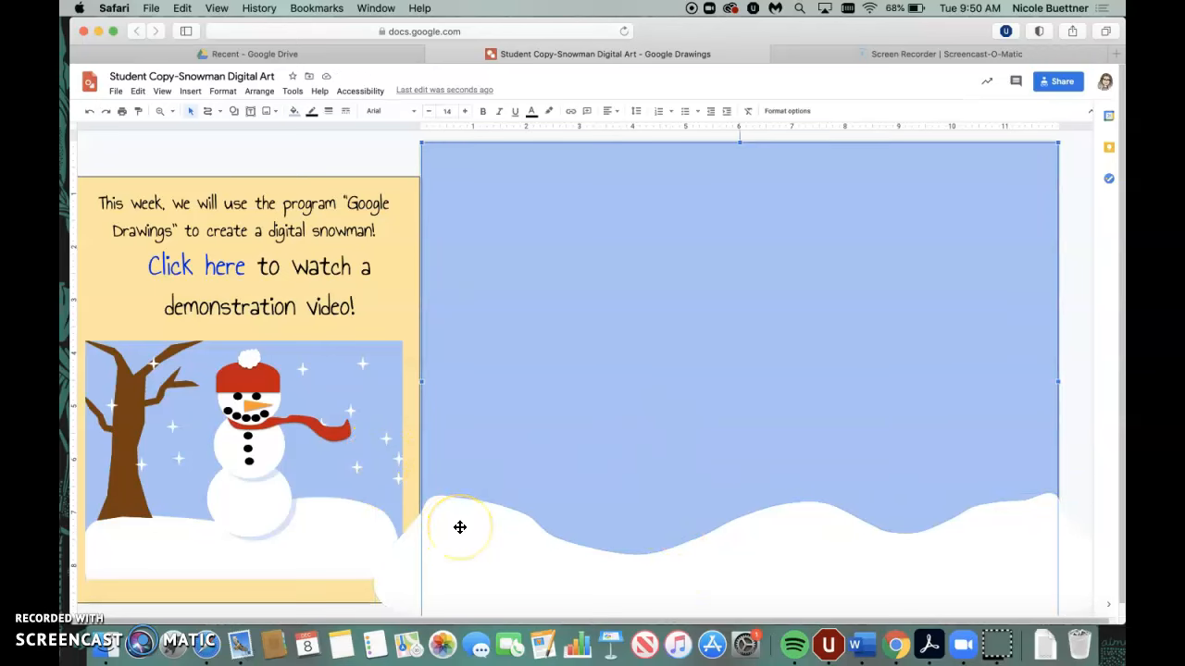
click(339, 172)
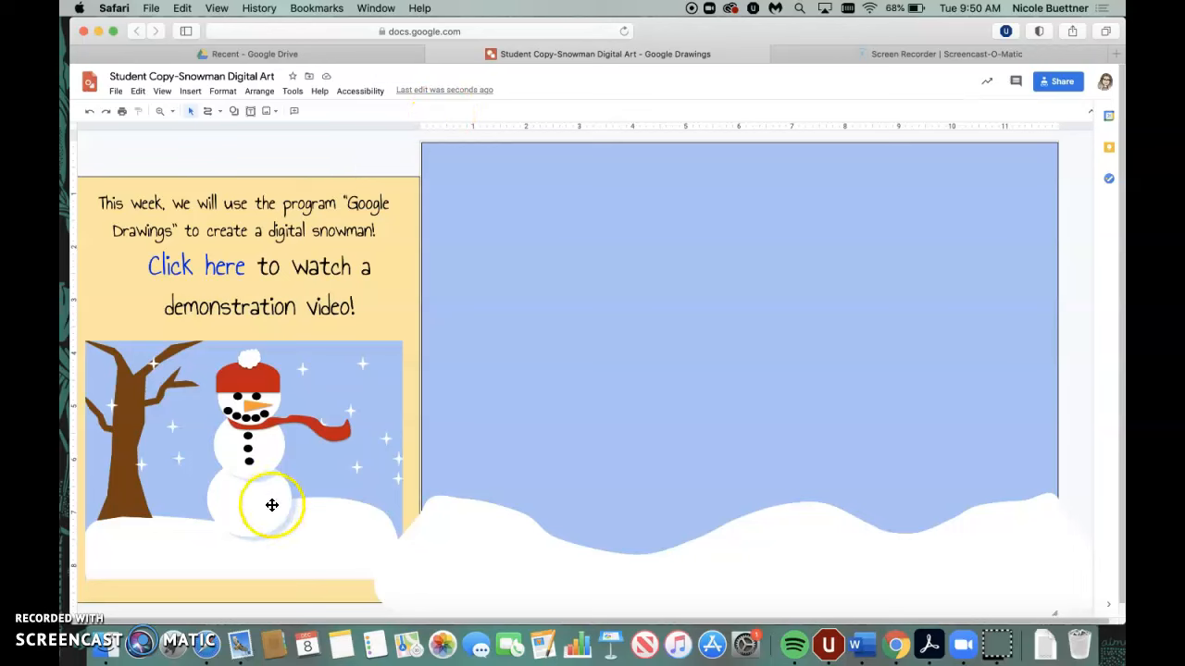
Draw a circle about 2.7 inches wide on the snowbank, right of centre, as the snowman's bottom ball.
click(235, 111)
mouse_move(257, 135)
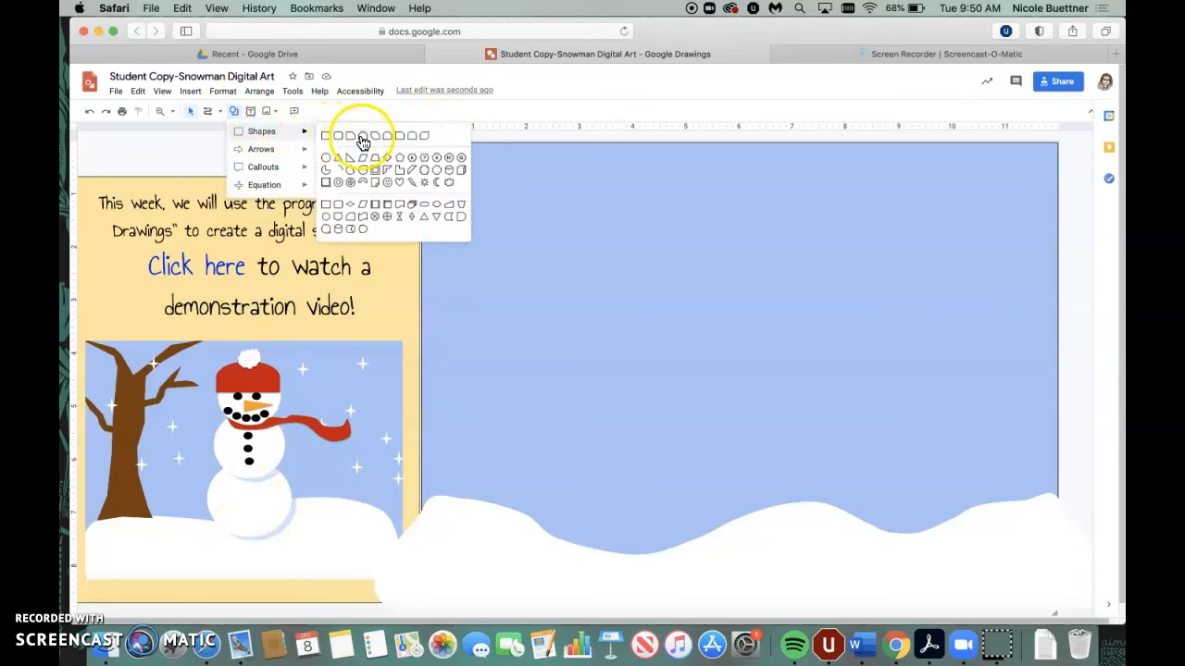
click(325, 160)
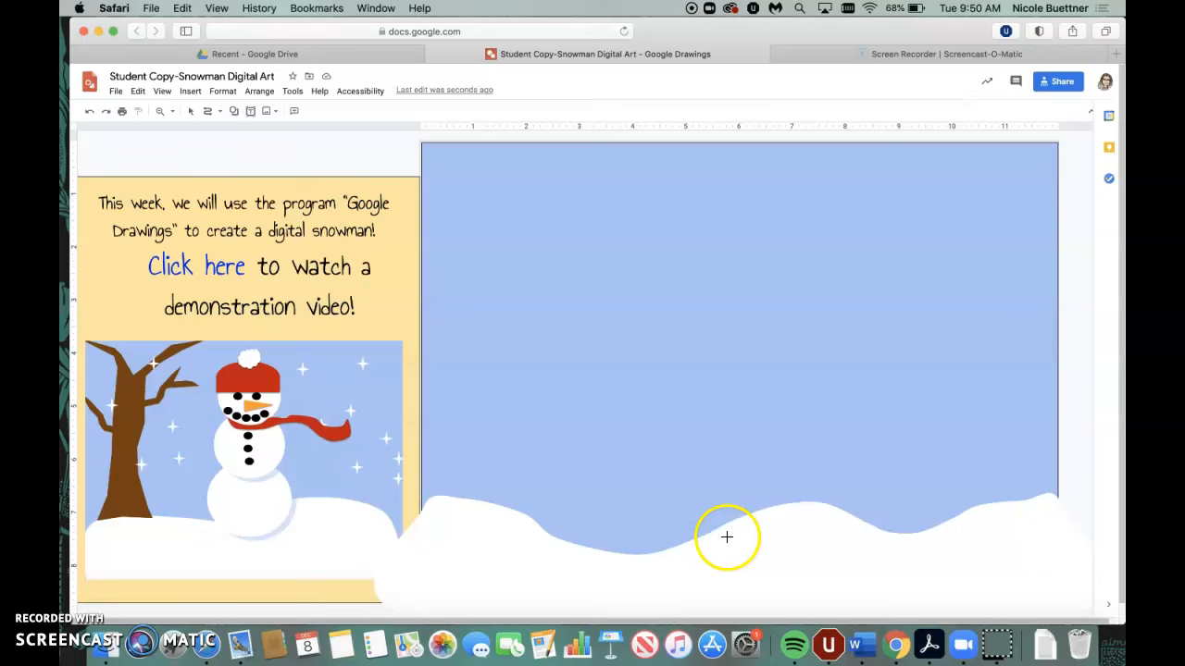
drag(709, 542, 850, 406)
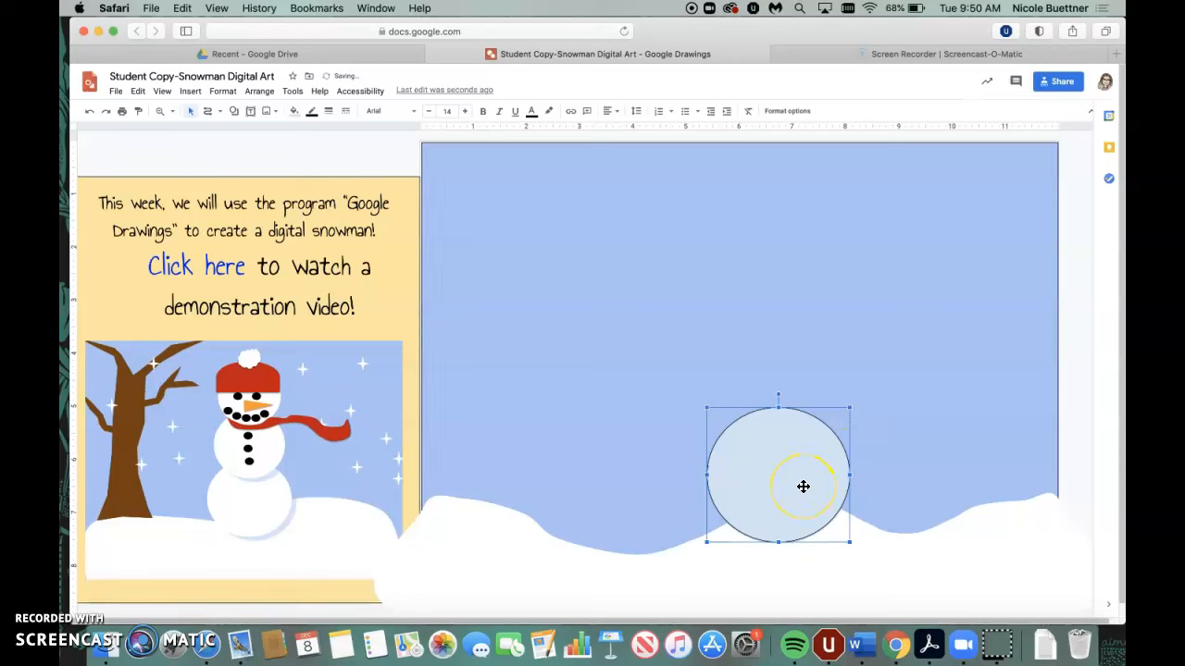
Set both the fill and the border of the snowman's bottom circle to white.
click(294, 112)
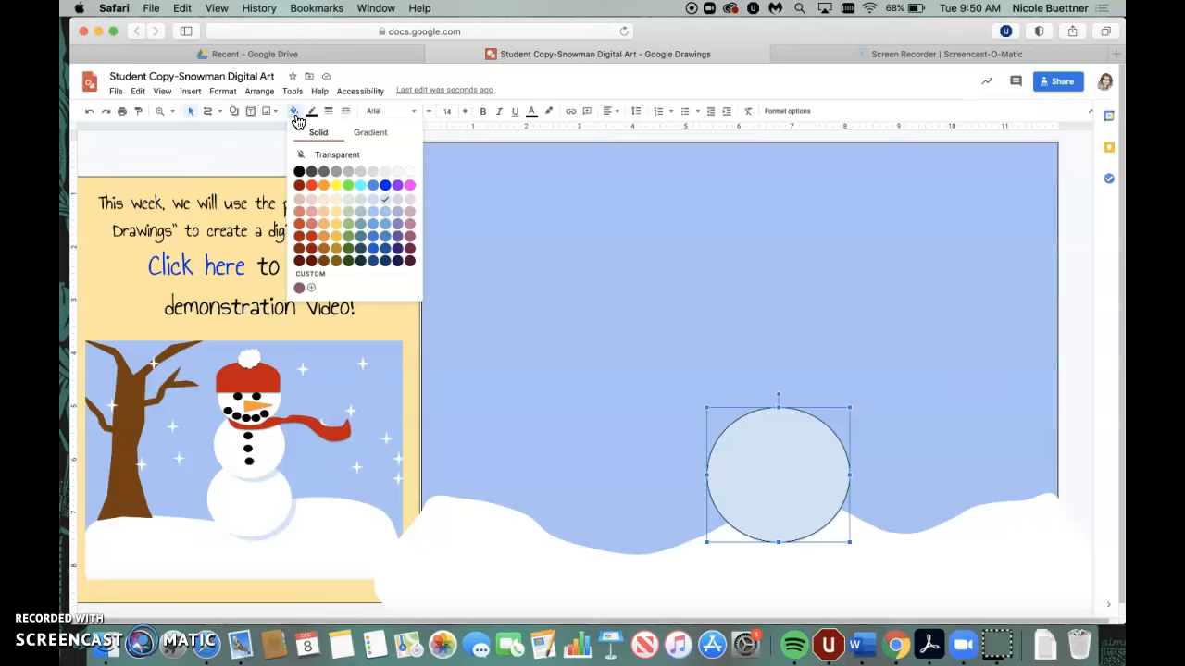
click(409, 172)
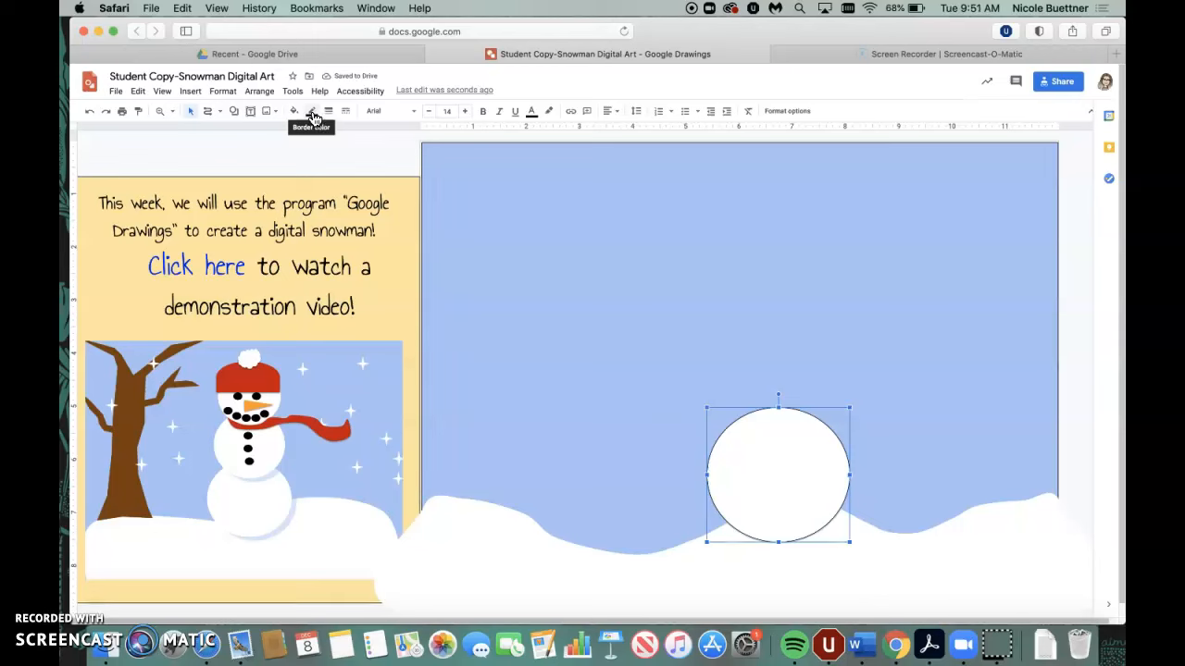
click(313, 112)
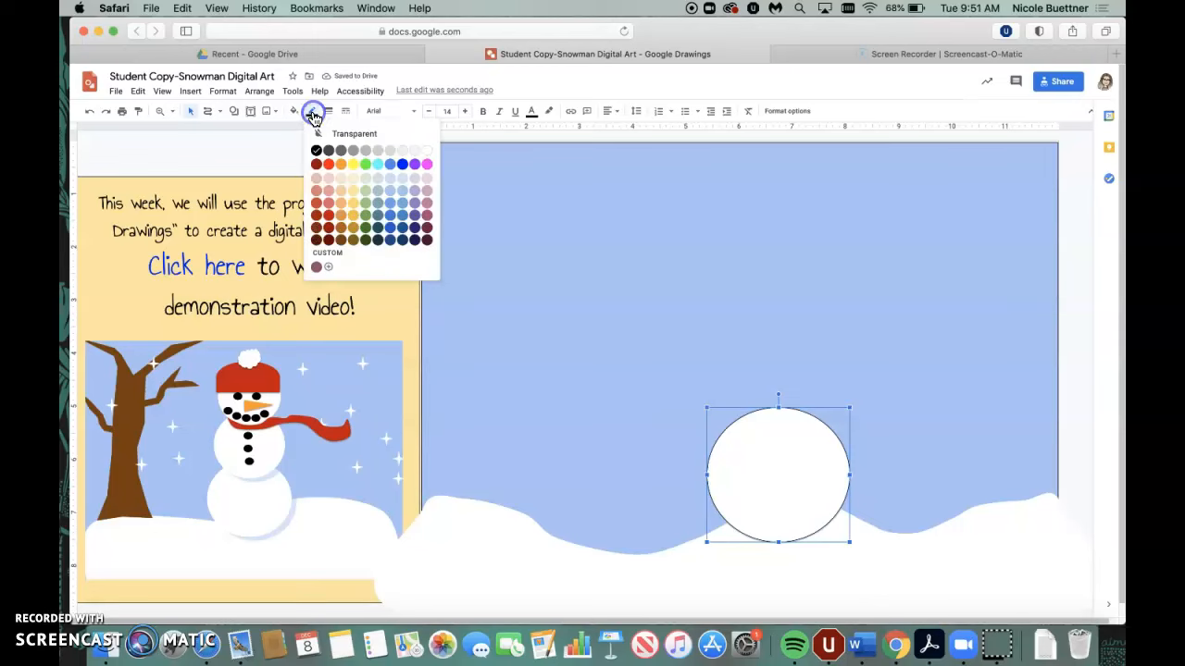
click(425, 151)
click(638, 463)
Turn on a drop shadow for the snowman's bottom ball.
click(780, 471)
scroll(840, 320, right, 3)
click(346, 479)
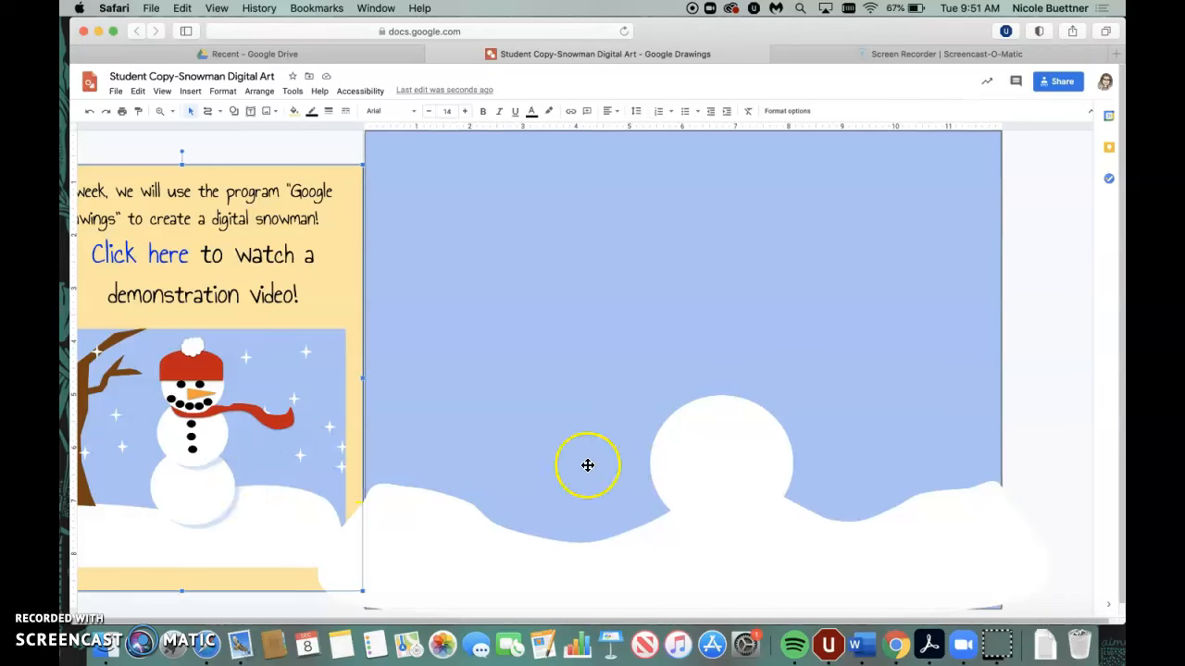
click(733, 450)
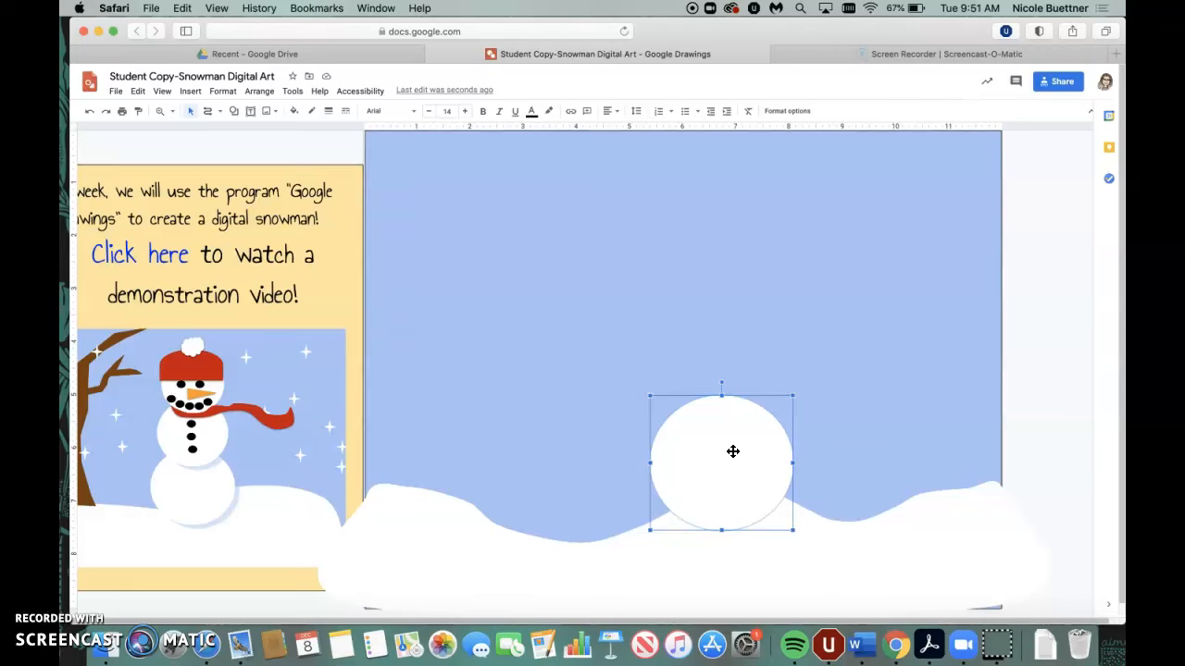
click(720, 436)
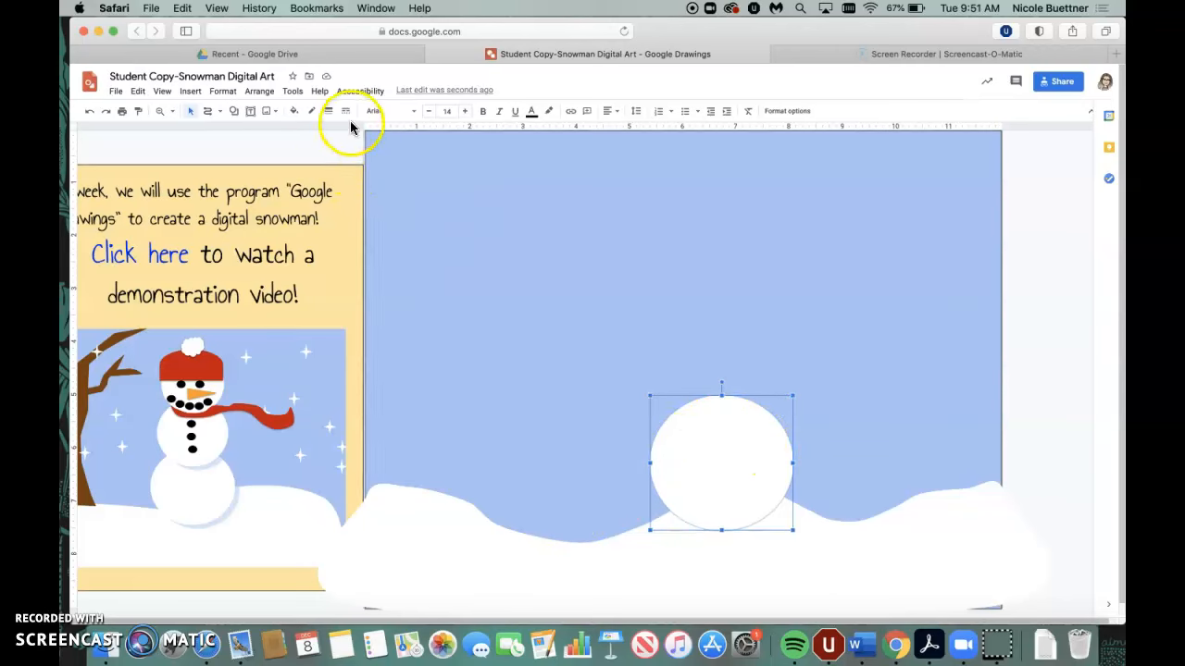
click(793, 112)
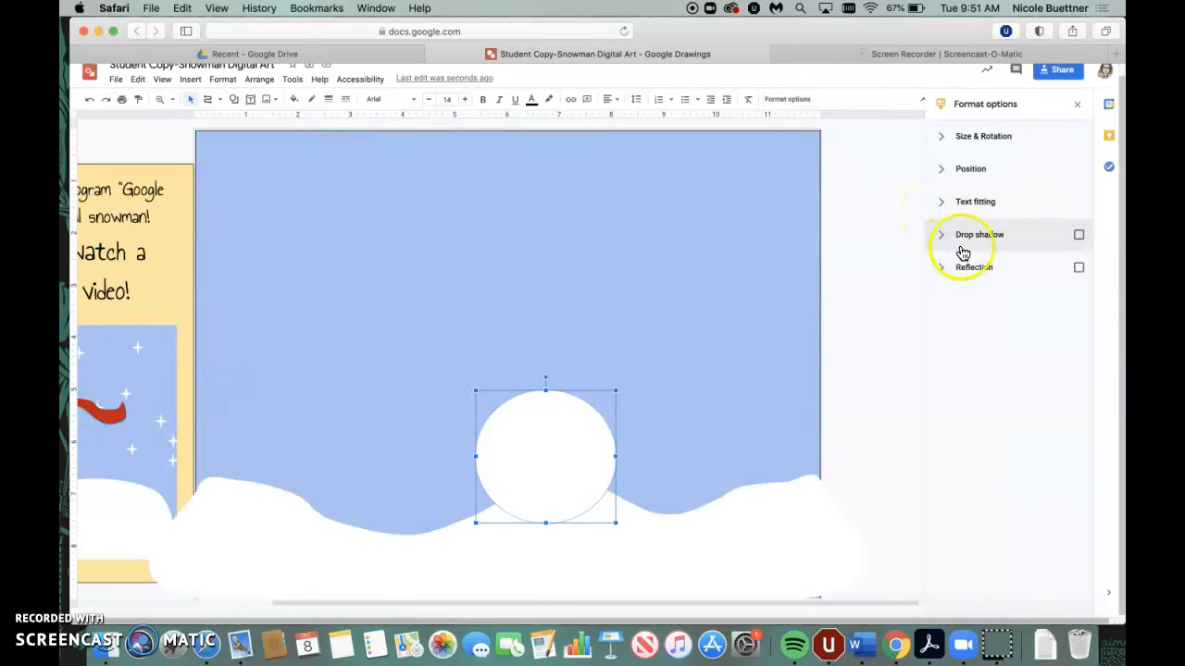
click(1079, 235)
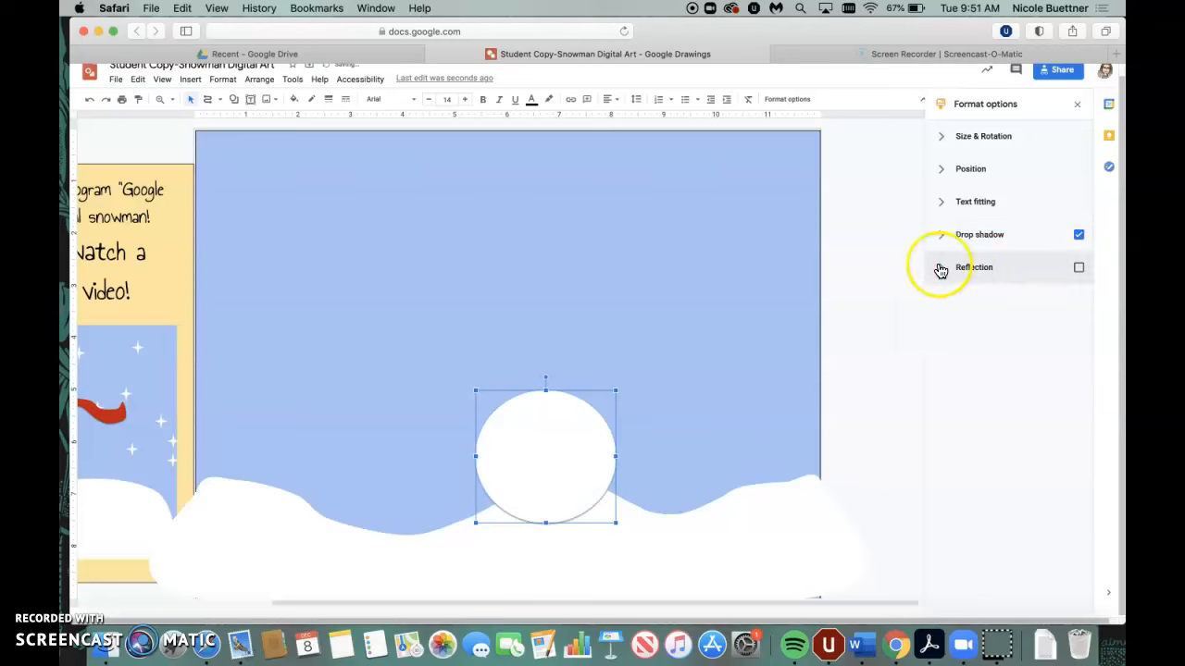
click(850, 516)
click(541, 444)
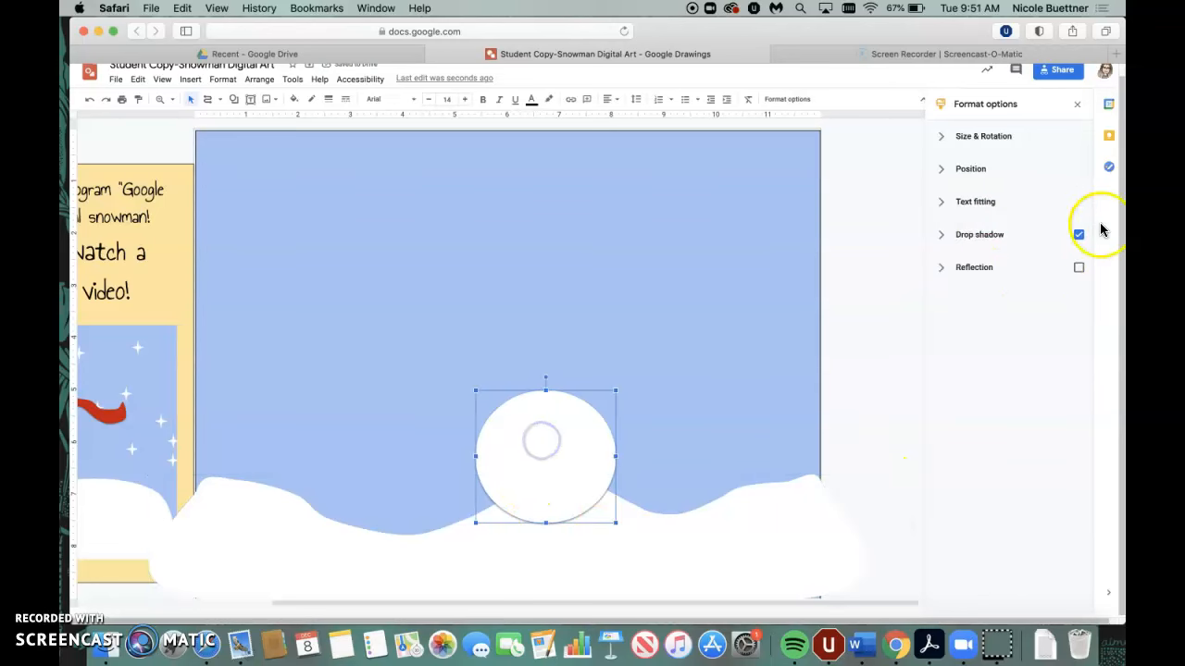
Set the color of the bottom ball's drop shadow to light cornflower blue.
click(944, 239)
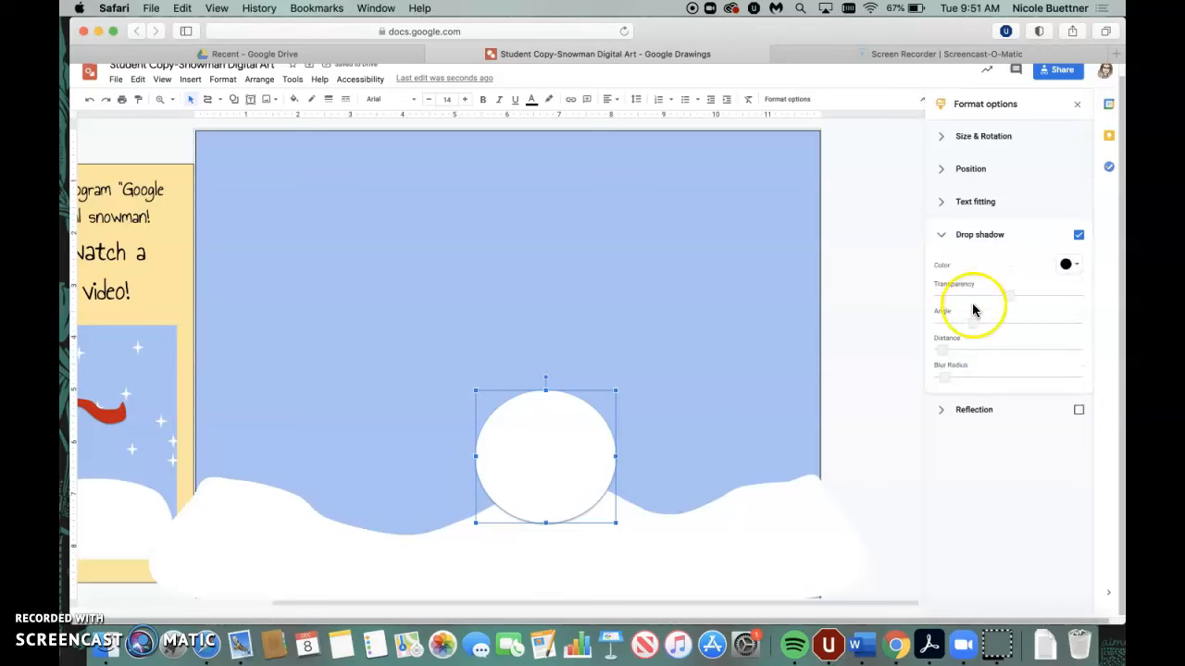
click(1068, 264)
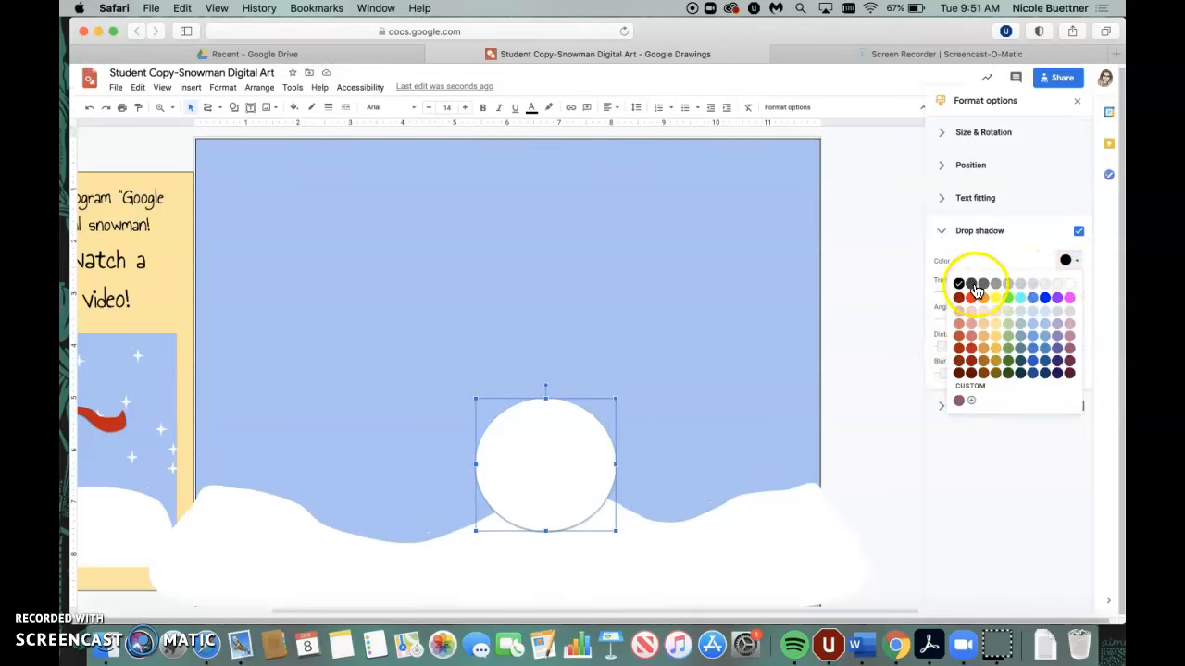
click(1032, 330)
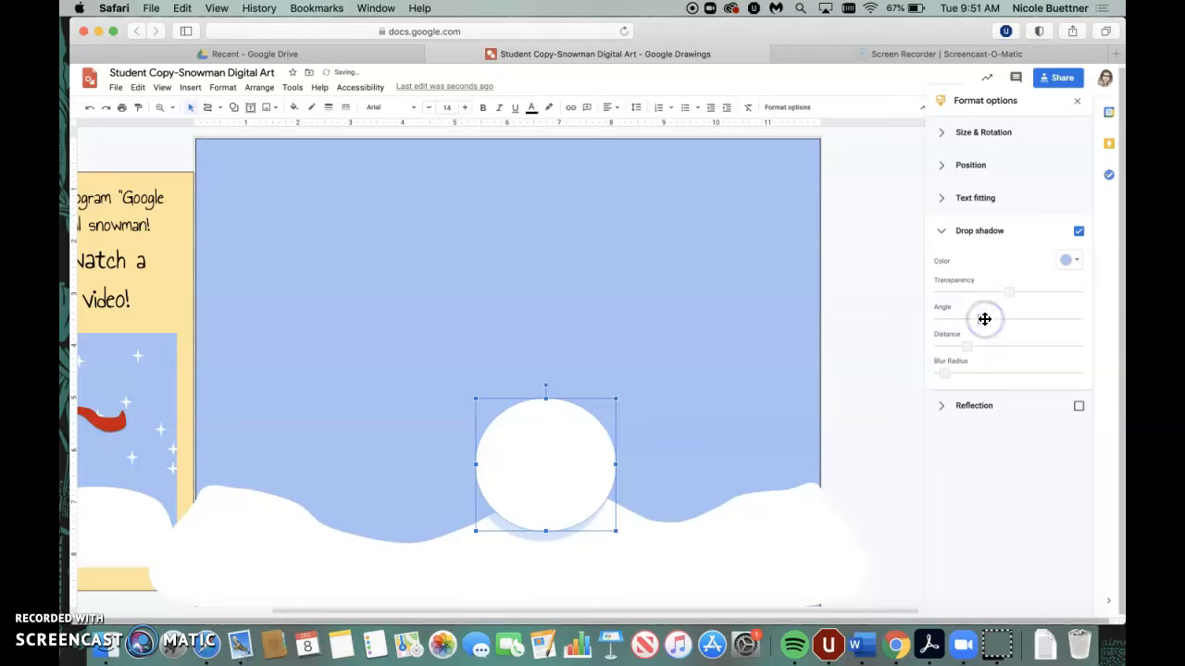
Adjust the bottom ball's shadow to fall farther out toward its lower right and be slightly less transparent.
drag(976, 318, 951, 320)
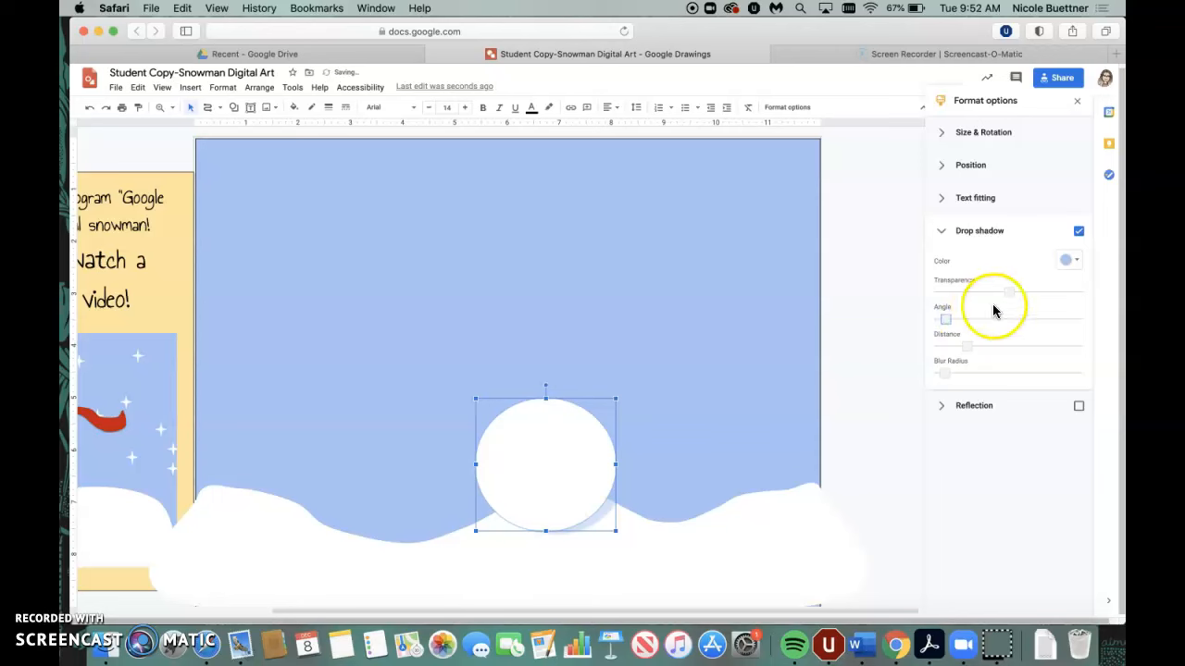
drag(1008, 295, 981, 294)
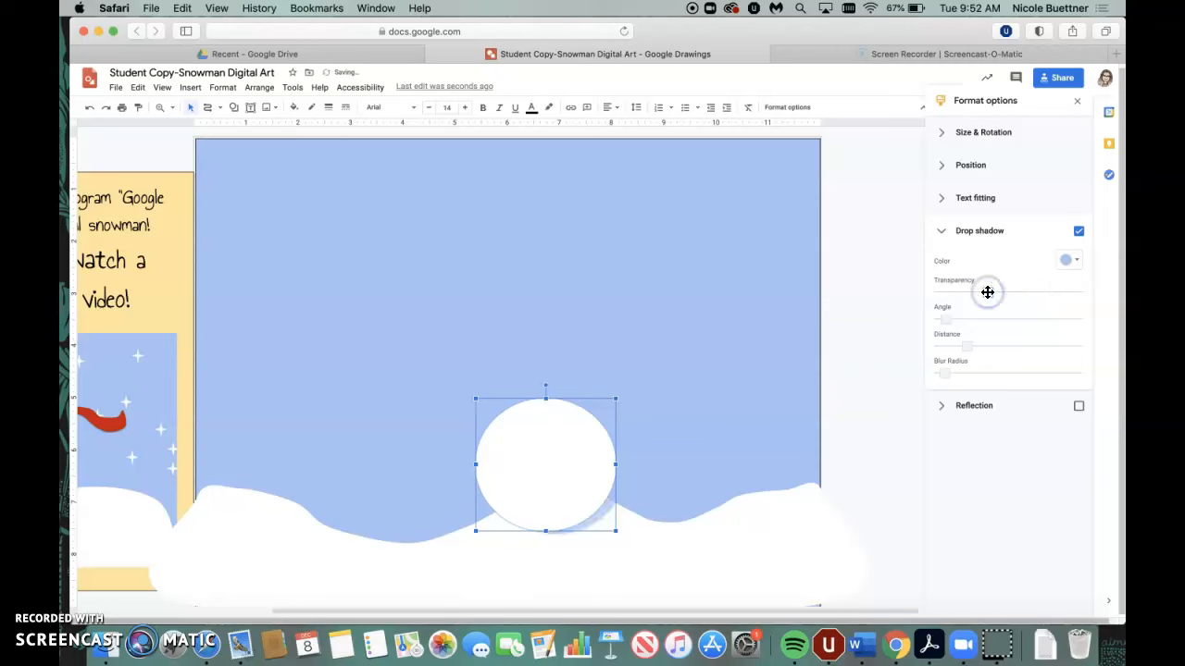
drag(988, 293, 993, 292)
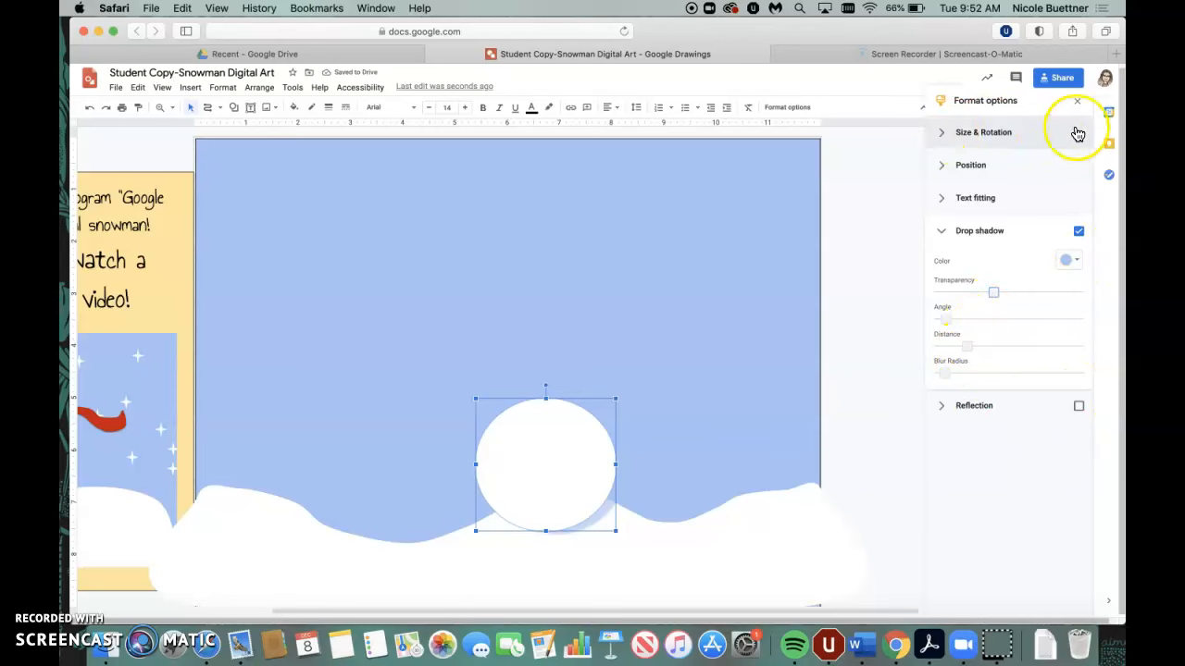
click(1077, 100)
click(1039, 395)
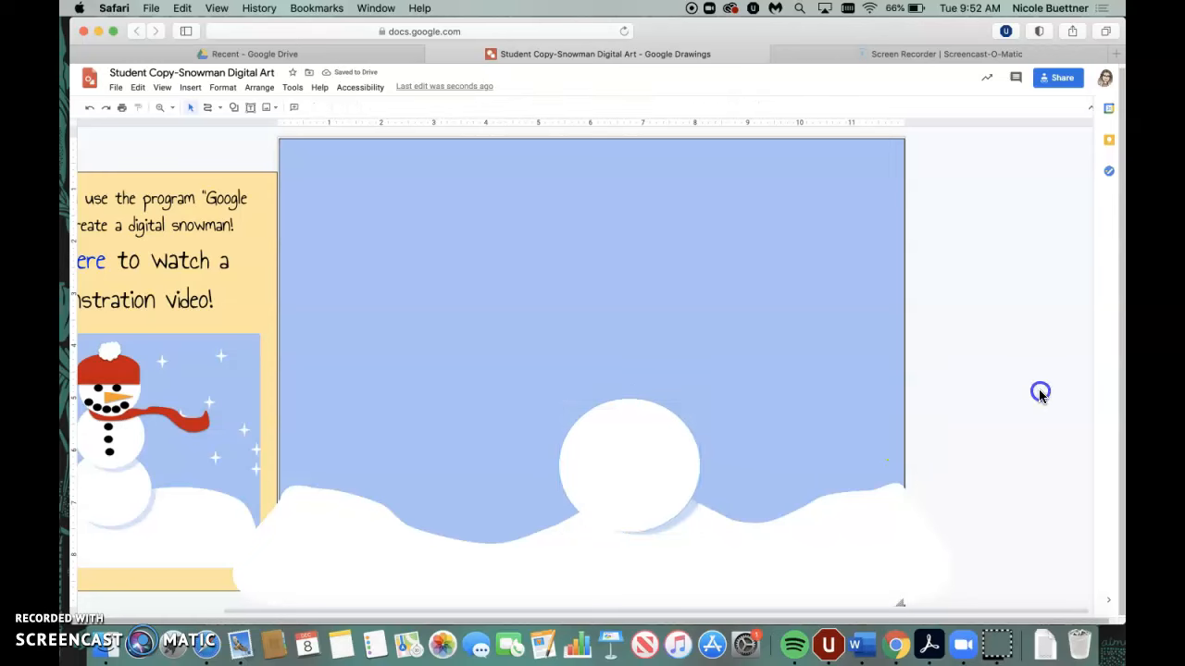
Copy and paste the shadowed bottom ball, placing the copy above it as the snowman's middle ball.
drag(597, 618, 212, 508)
click(720, 492)
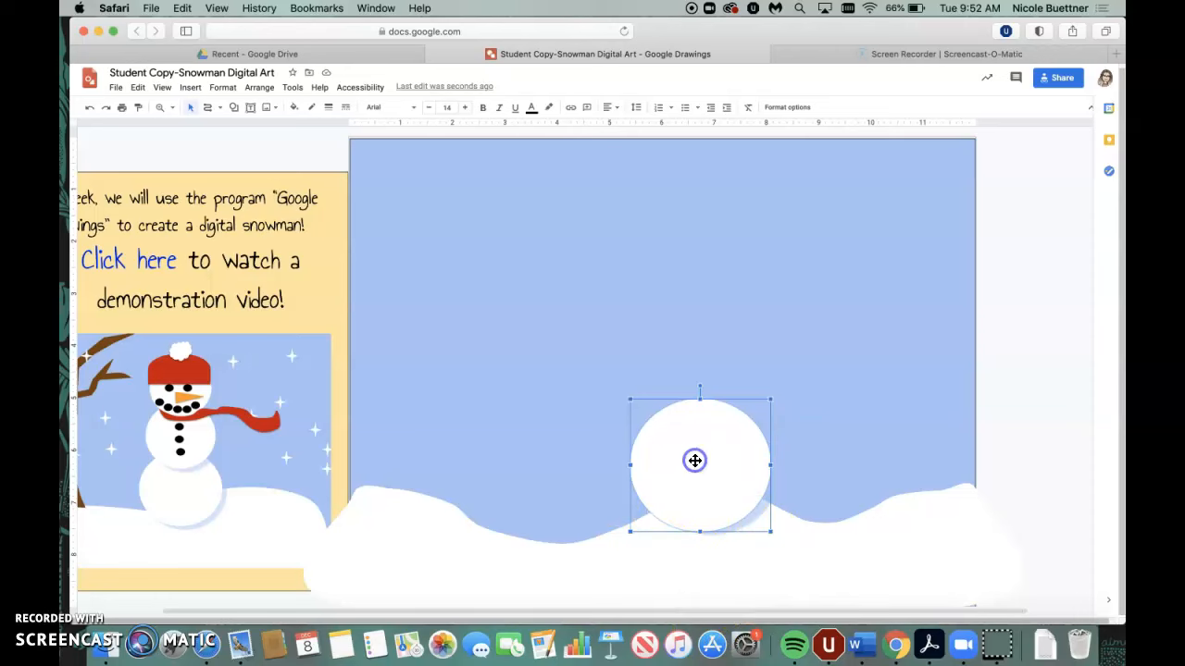
click(139, 88)
click(157, 171)
click(137, 87)
click(160, 188)
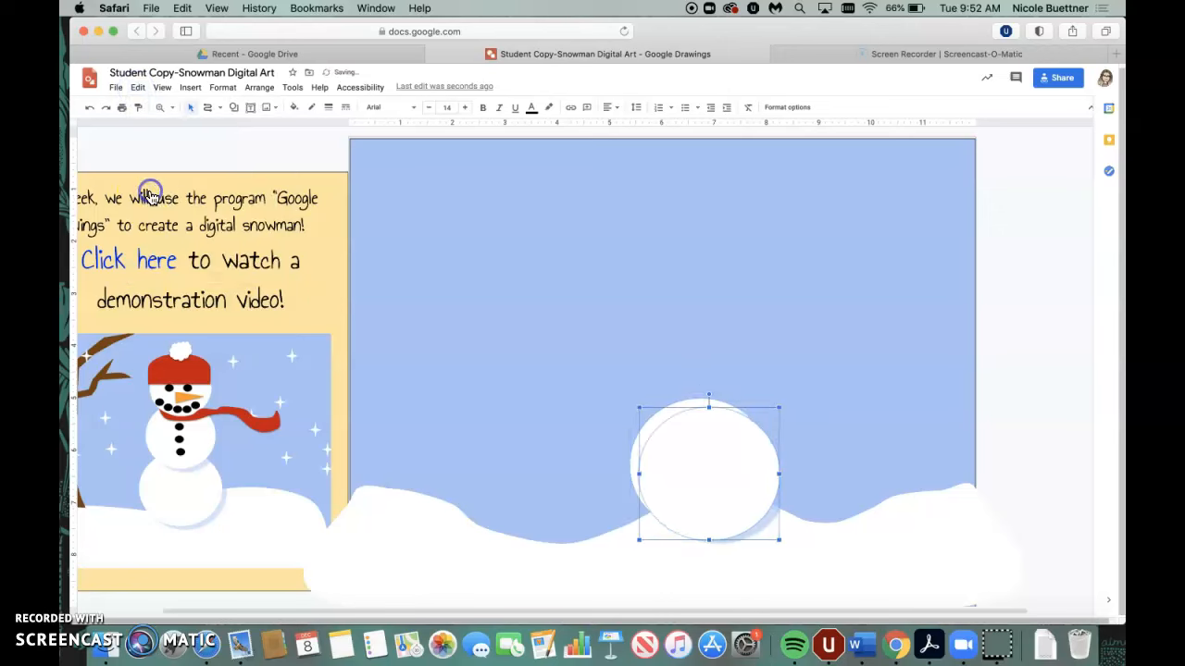
drag(732, 481, 717, 384)
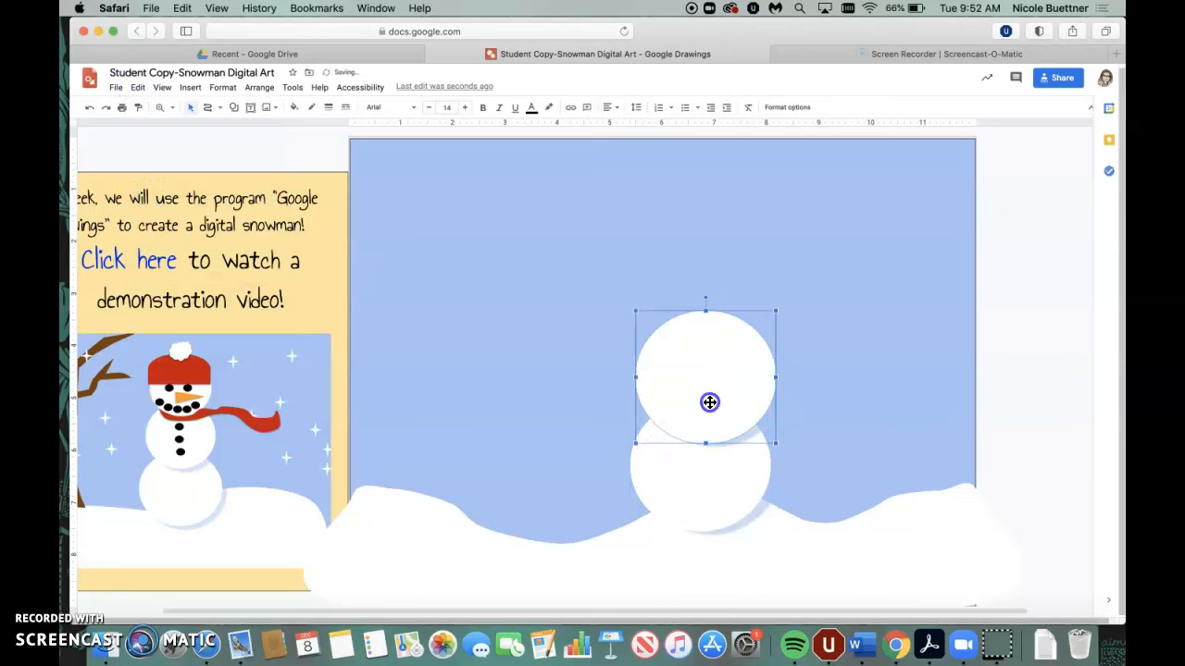
Shrink the middle ball to about 2.2 inches wide and center it over the bottom ball.
drag(776, 310, 759, 331)
drag(709, 386, 724, 368)
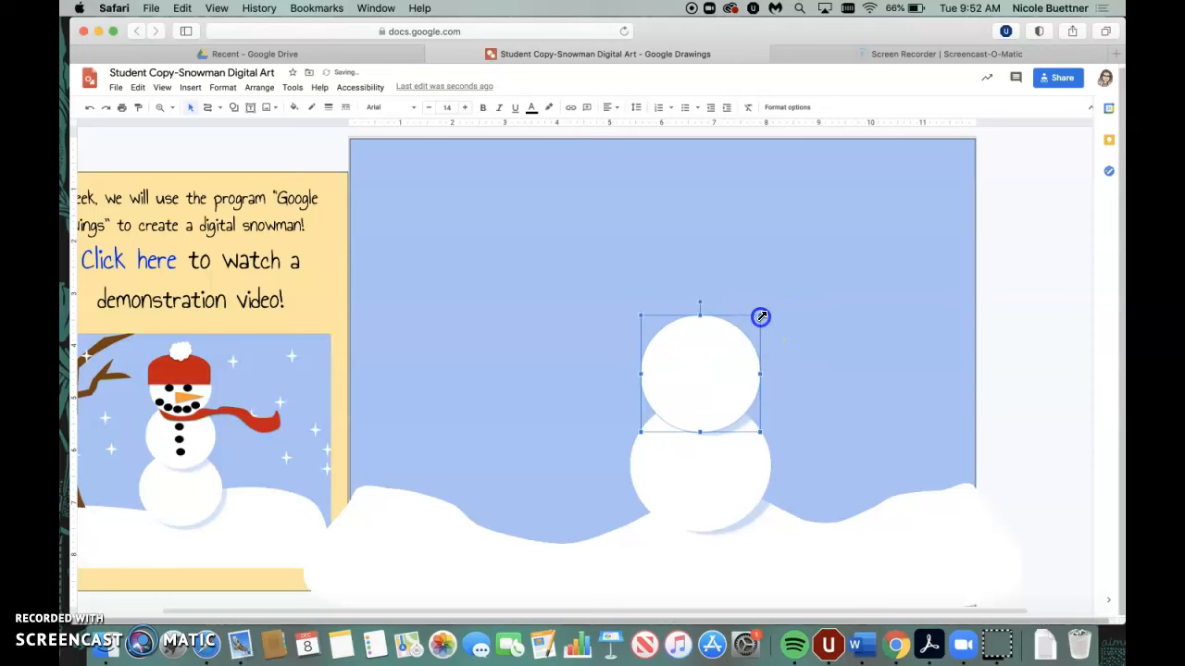
click(728, 360)
click(820, 366)
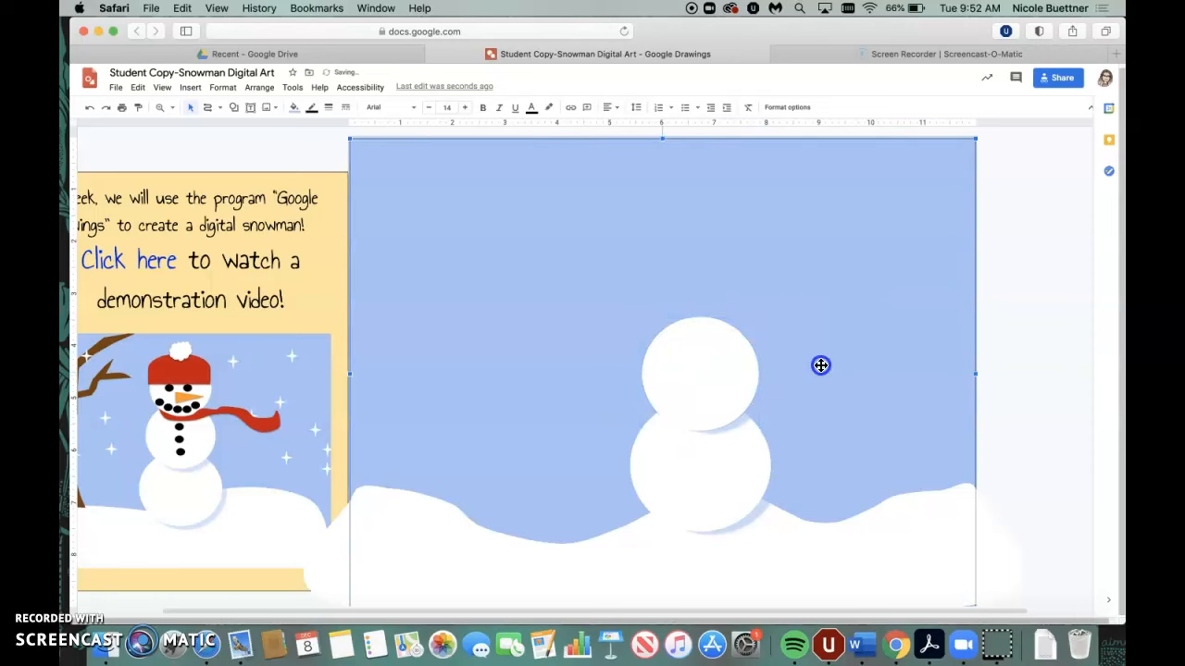
Duplicate the middle ball and place the duplicate above it as the snowman's head.
click(708, 395)
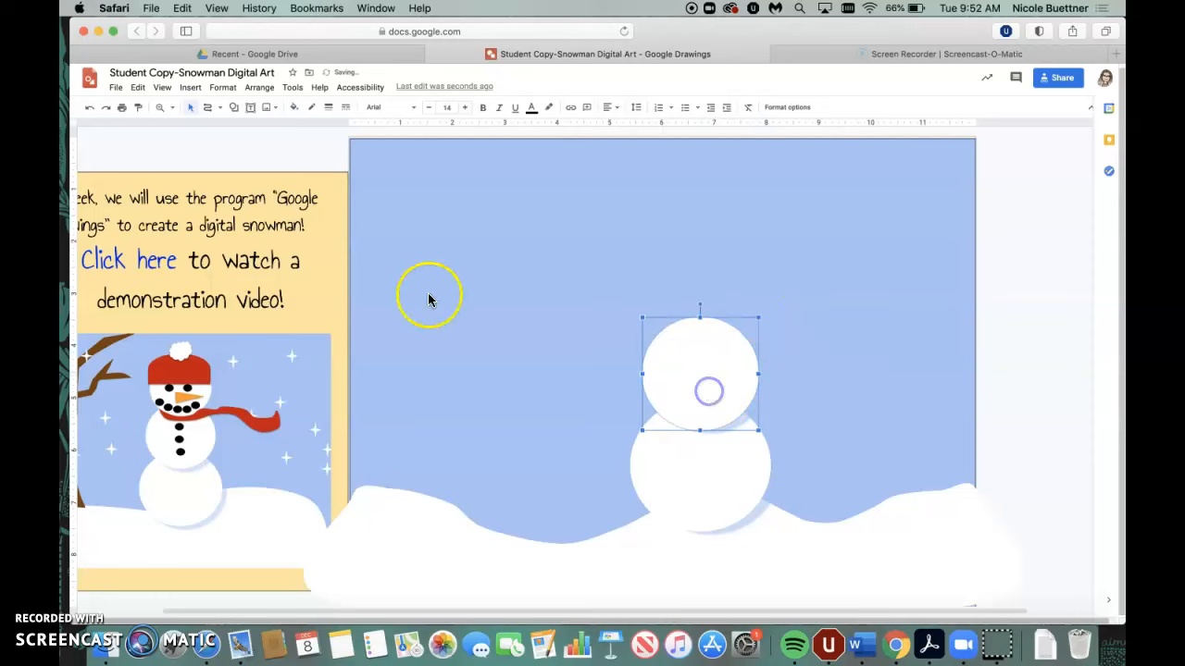
click(137, 90)
click(140, 157)
click(137, 88)
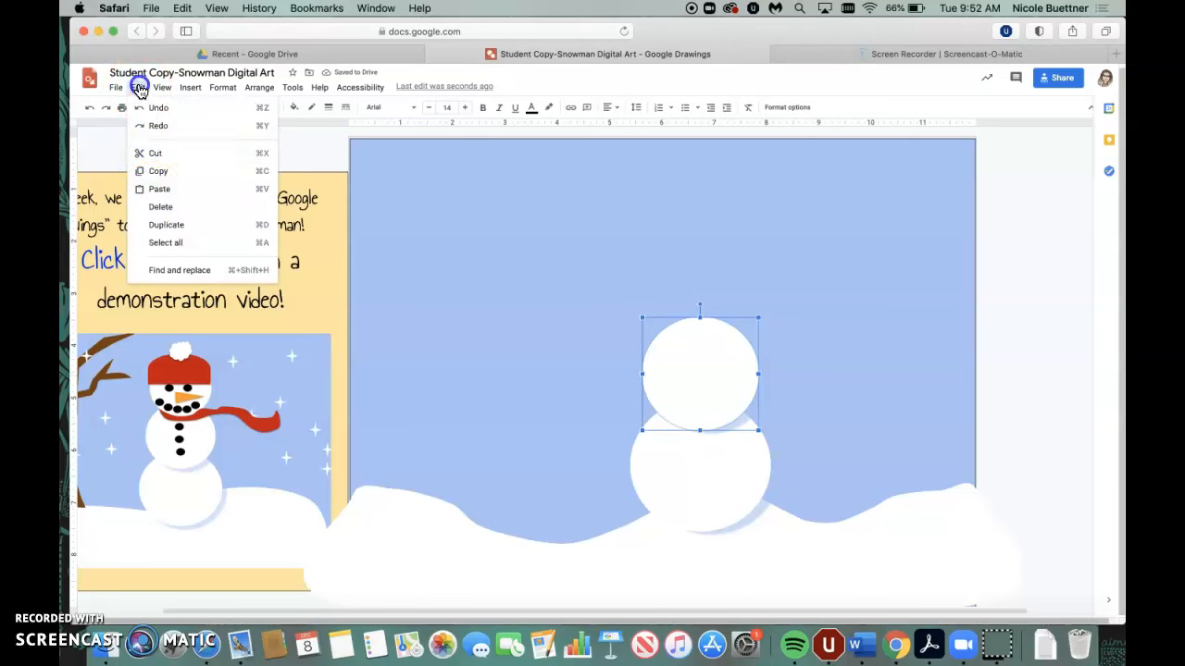
click(155, 225)
drag(748, 376, 716, 282)
Shrink the head to about 2 inches wide and center it over the middle ball.
drag(760, 246, 749, 256)
drag(666, 336, 703, 314)
click(1047, 328)
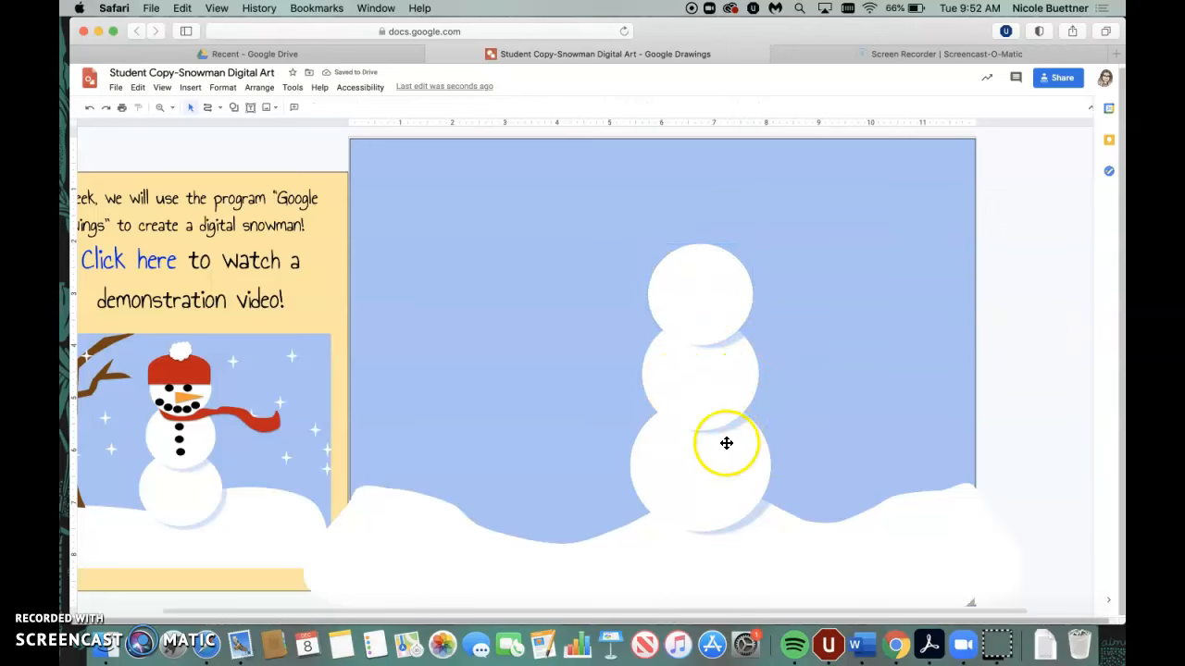
Examine the finished example picture beside the drawing, including its snowman details and tree.
scroll(703, 482, down, 1)
scroll(692, 516, right, 1)
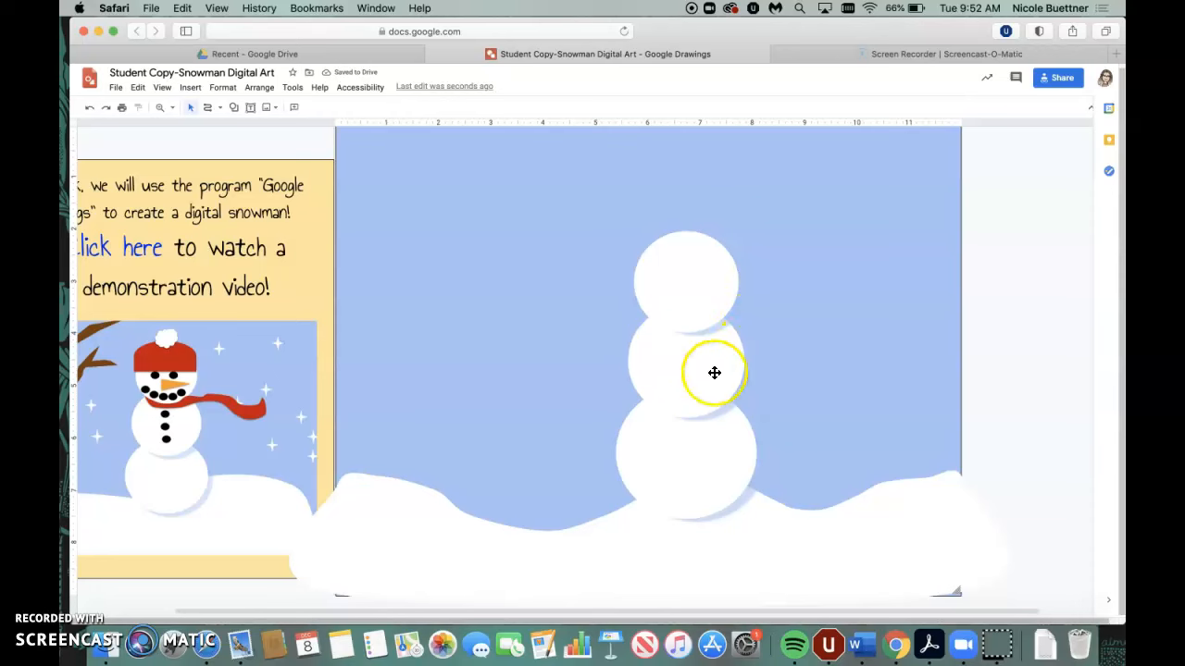
scroll(491, 484, left, 2)
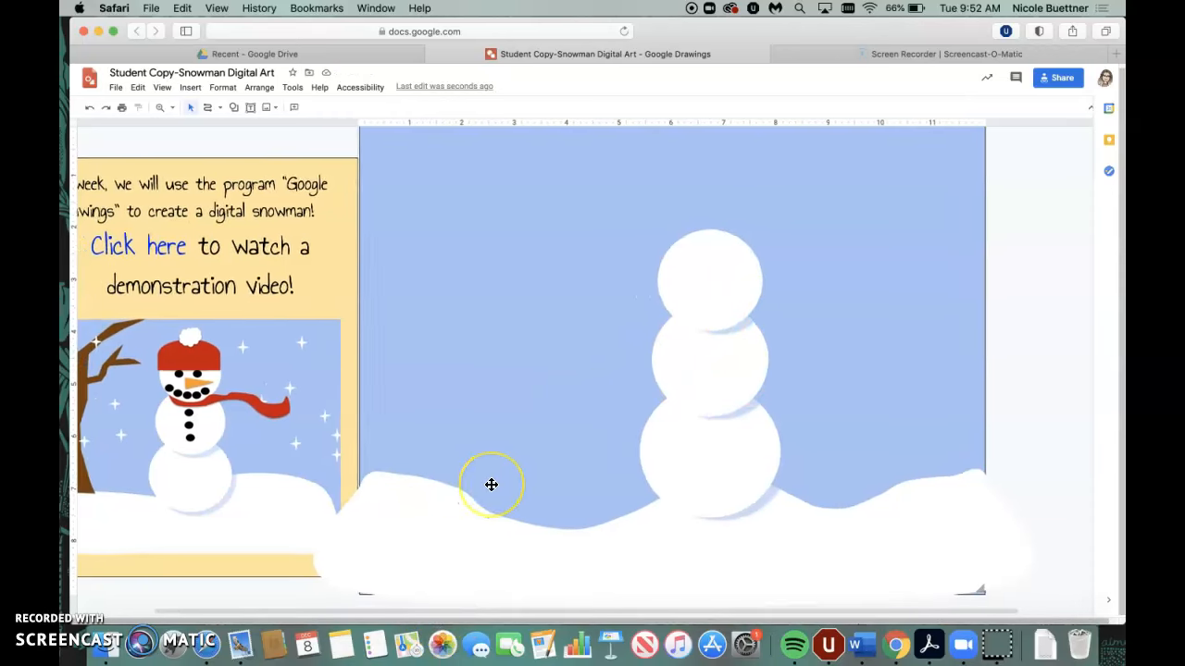
scroll(438, 463, left, 3)
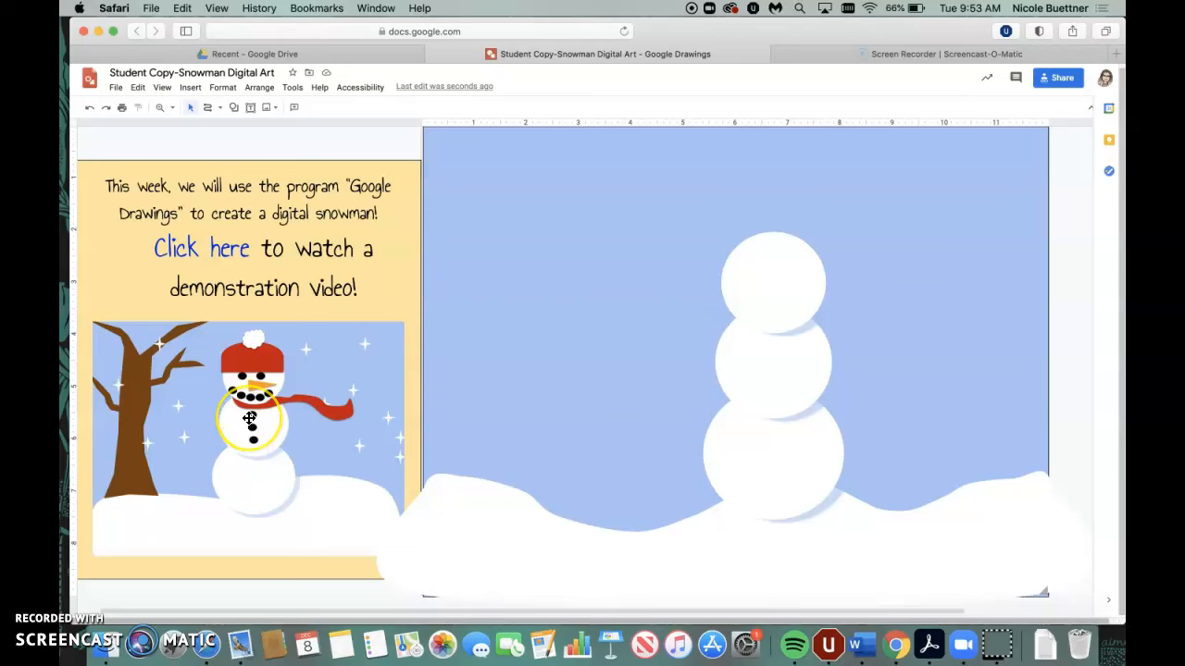
scroll(351, 412, right, 2)
scroll(351, 412, up, 1)
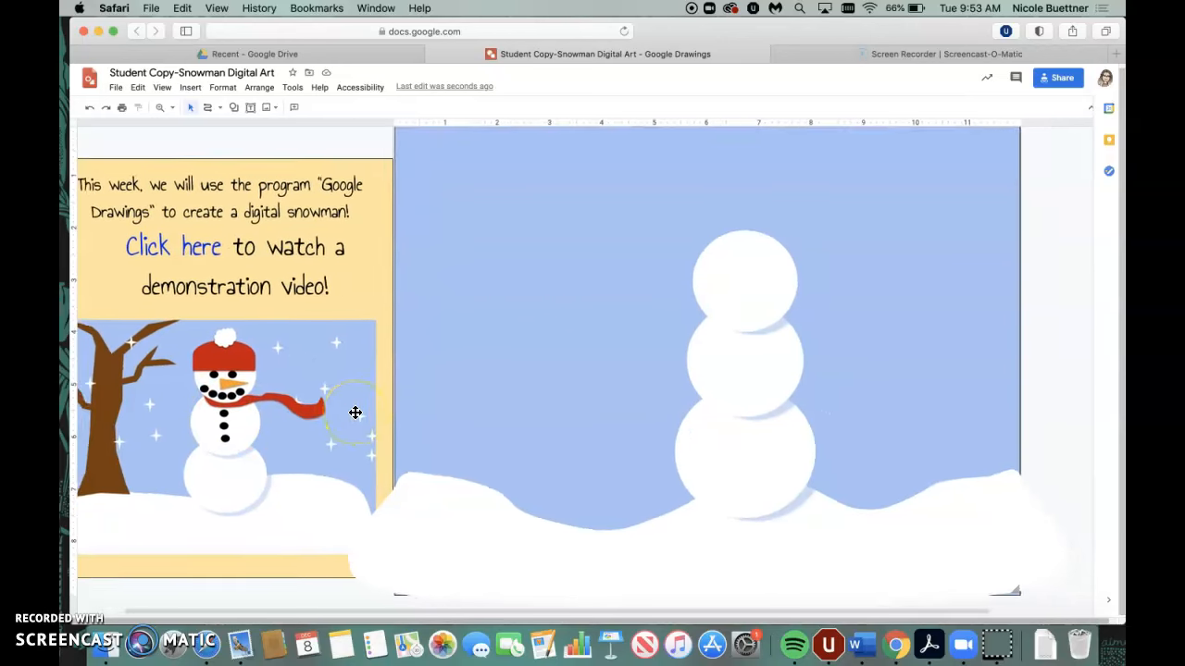
scroll(345, 426, down, 1)
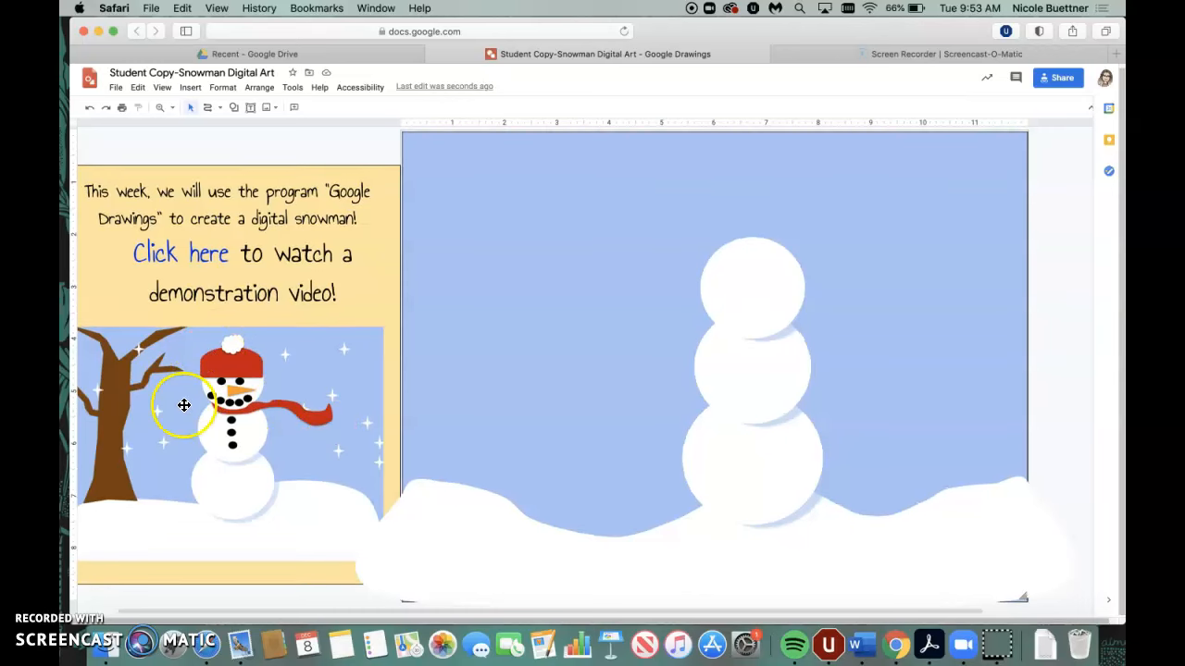
Draw a closed Polyline tree with two upper branches, about 3.5 by 7.3 inches, rising from the snowbank's left hill to the sky's top edge.
click(223, 109)
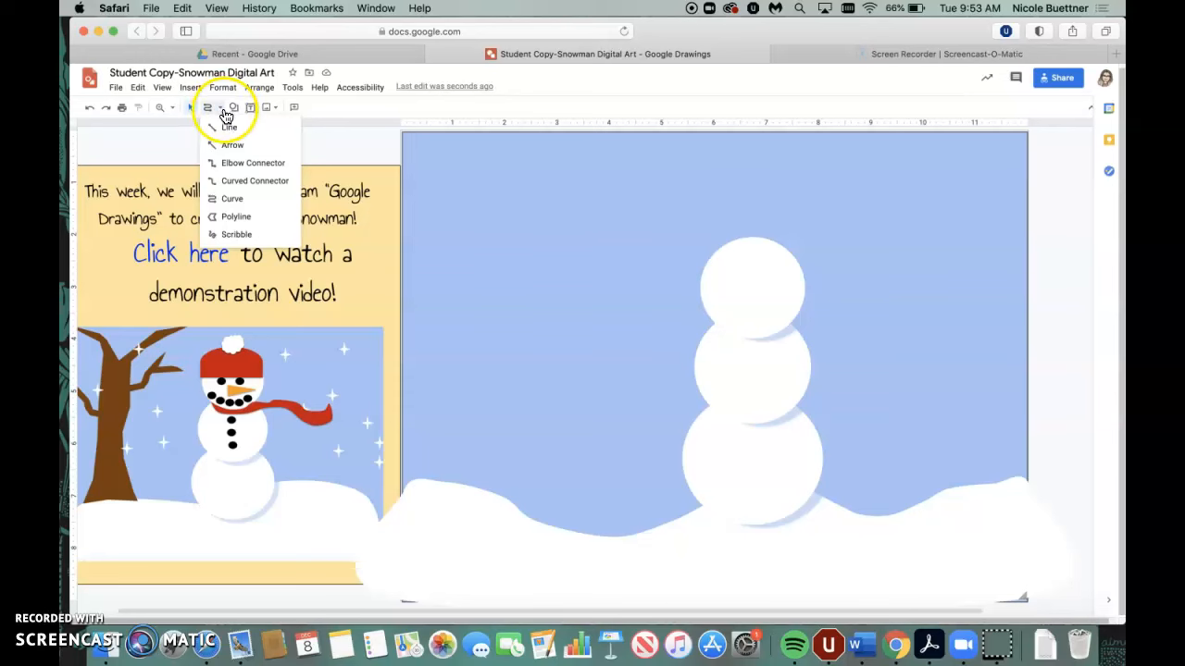
click(225, 220)
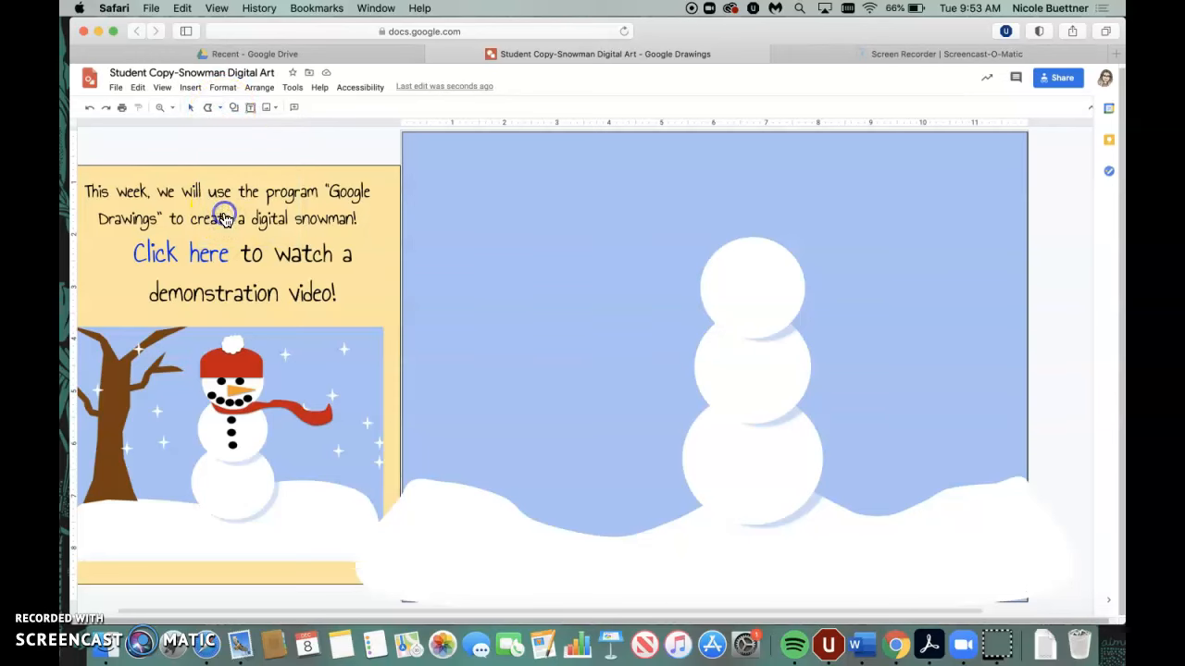
click(431, 481)
click(454, 430)
click(457, 373)
click(475, 191)
click(513, 214)
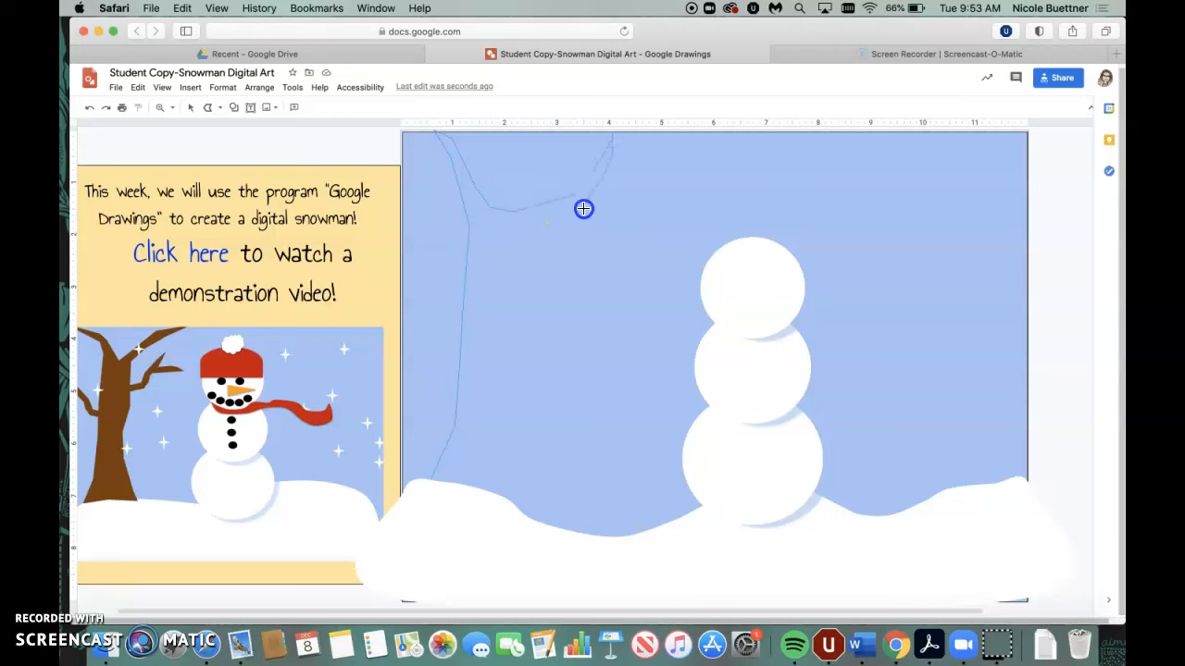
click(512, 251)
click(499, 308)
click(503, 421)
click(526, 503)
click(457, 488)
click(432, 481)
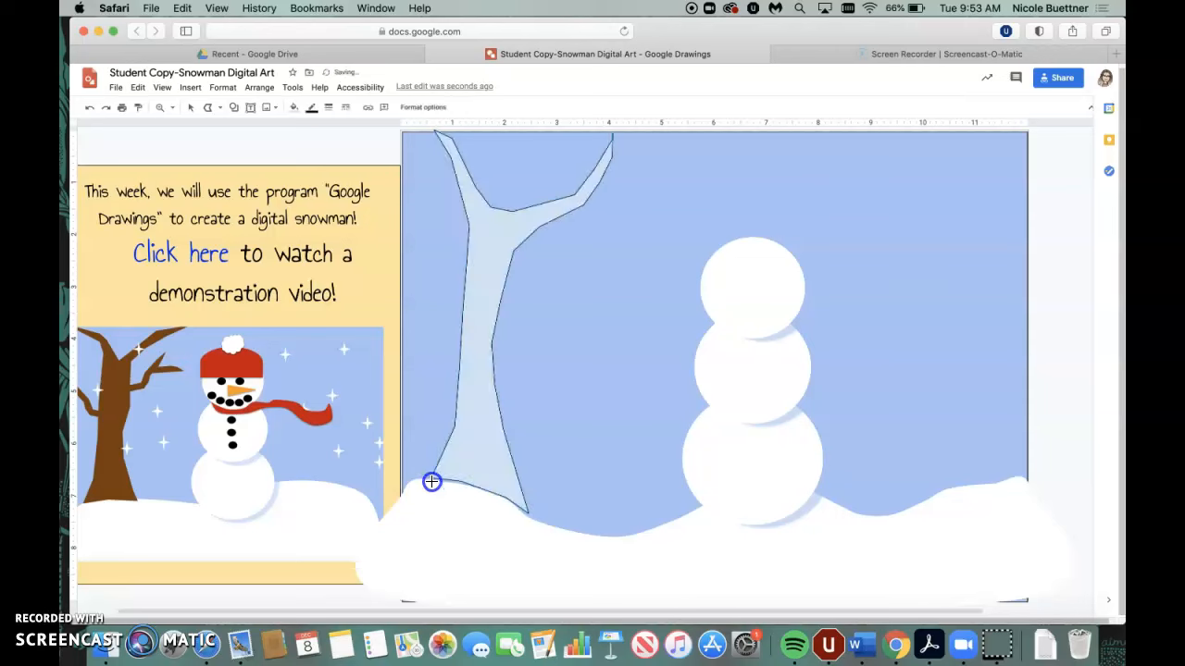
Set both the fill and the border of the tree to dark brown.
click(293, 107)
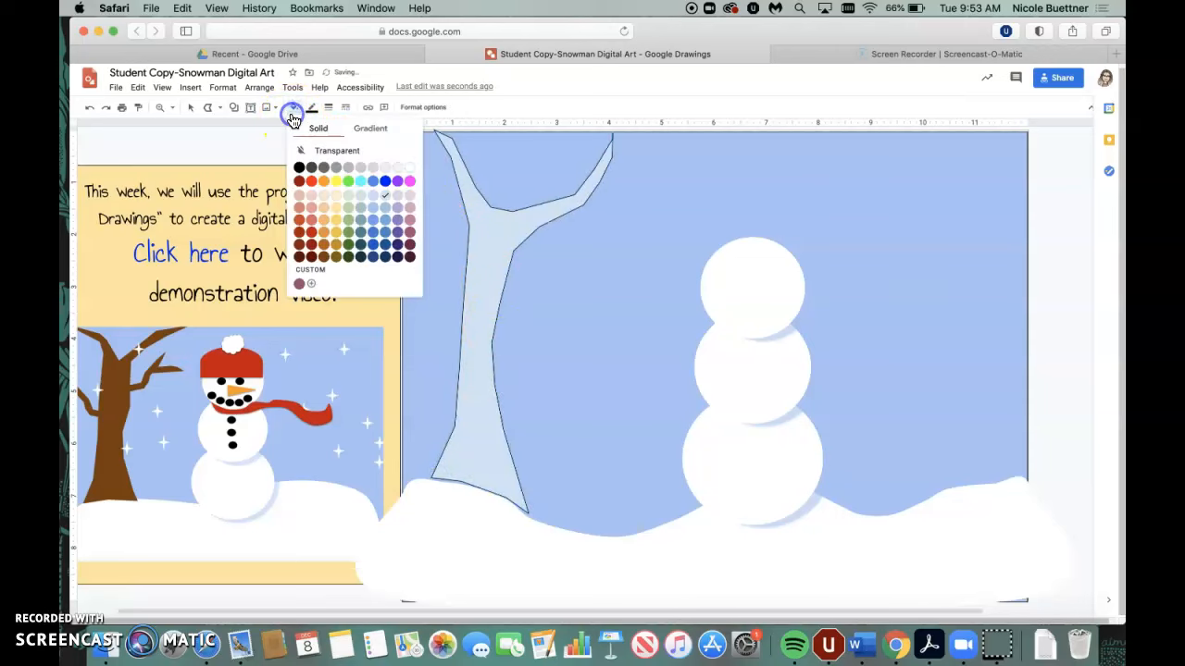
click(324, 255)
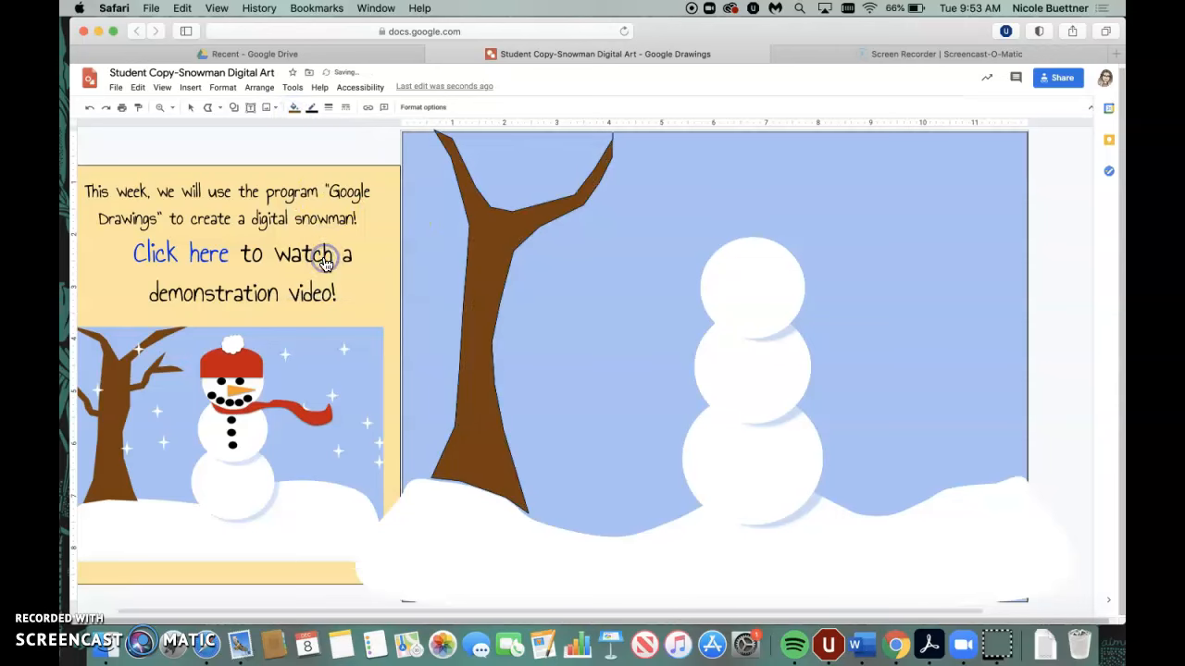
click(294, 107)
click(310, 108)
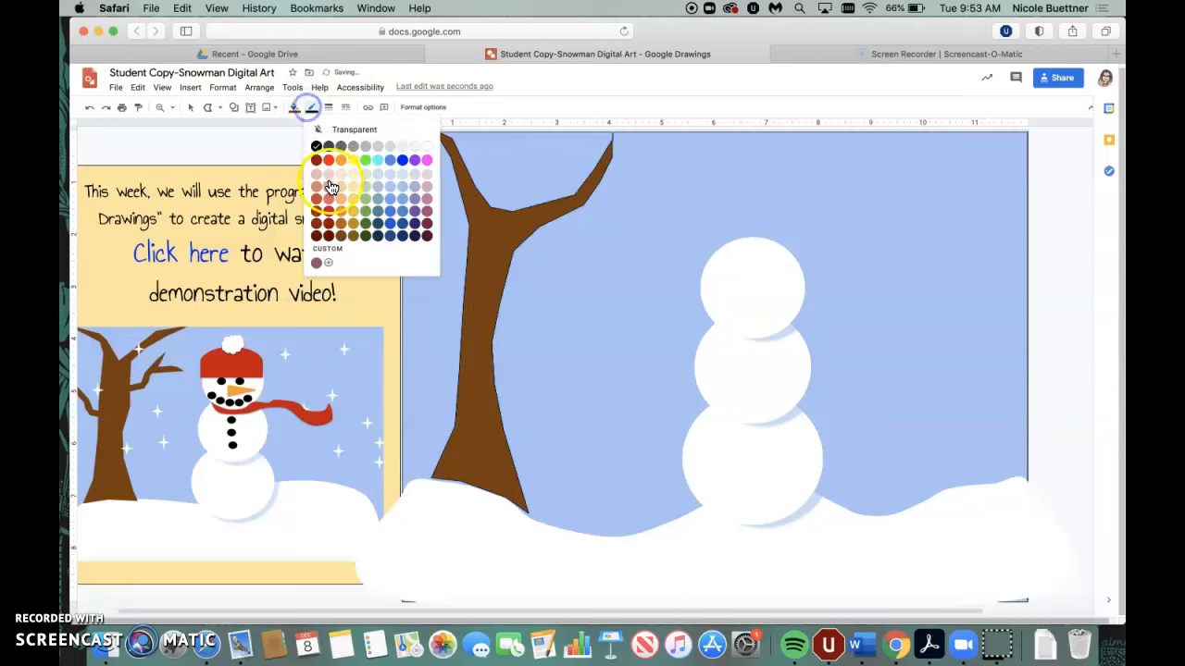
click(343, 239)
Draw a small closed Polyline branch, about 0.9 by 1.7 inches, rising from the trunk's left side just below the fork.
click(210, 110)
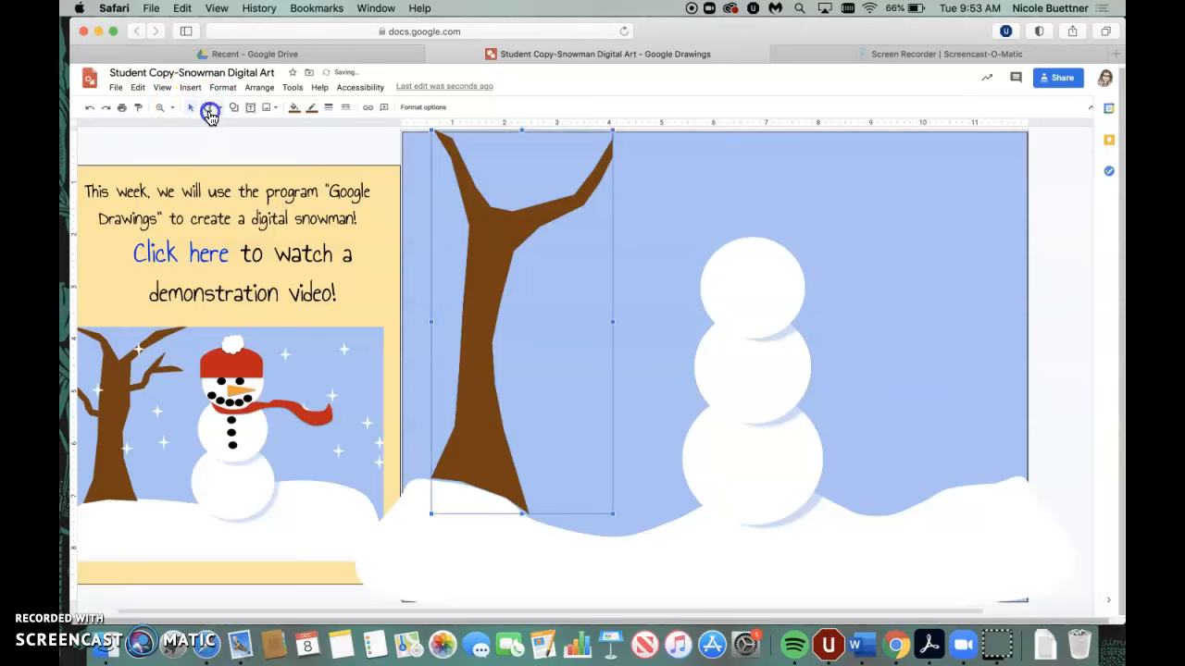
click(209, 108)
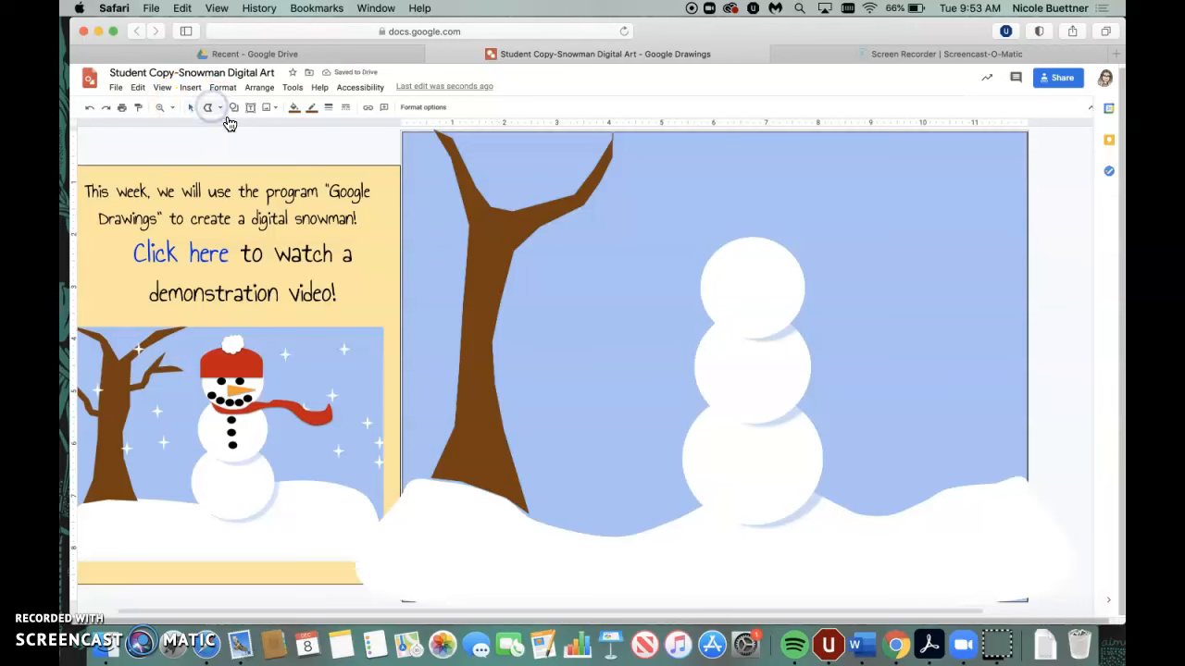
click(209, 108)
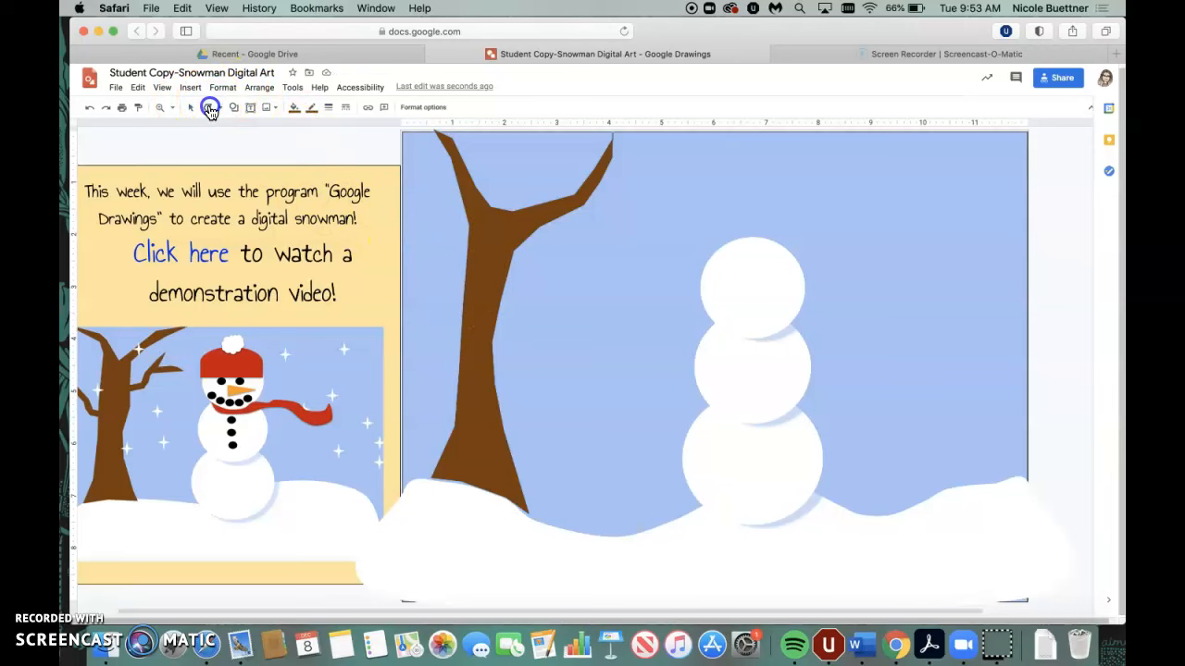
click(263, 139)
click(209, 109)
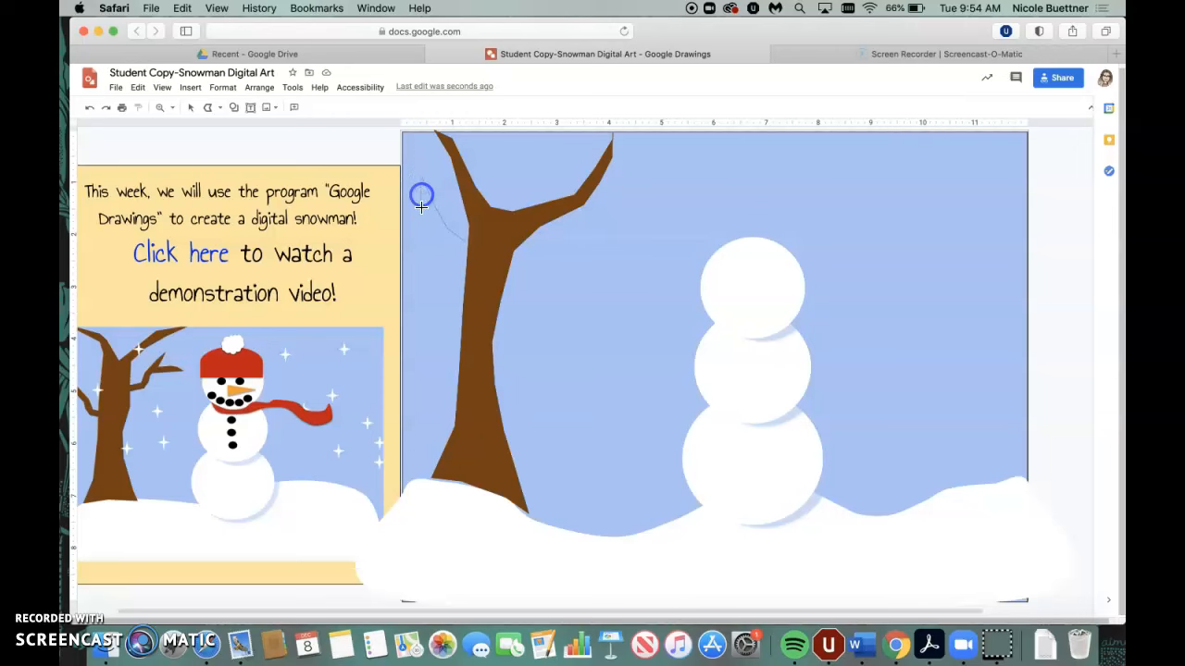
double_click(467, 243)
Set both the fill and the border of the small left branch to dark brown, like the trunk.
click(294, 108)
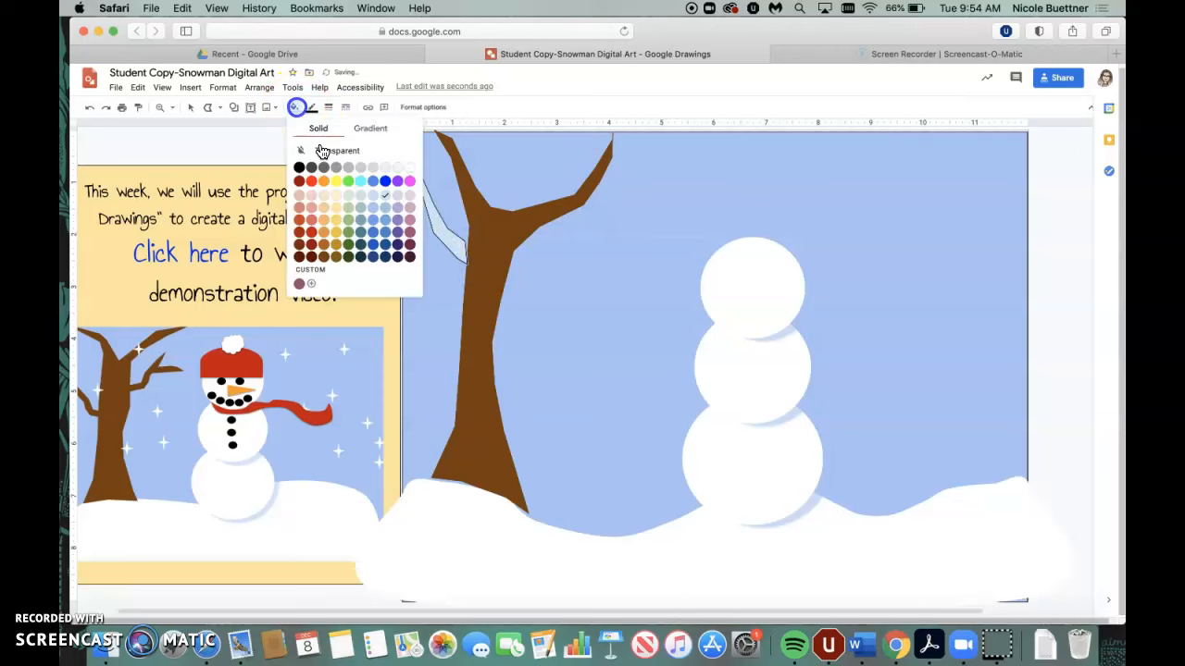
click(319, 263)
click(314, 110)
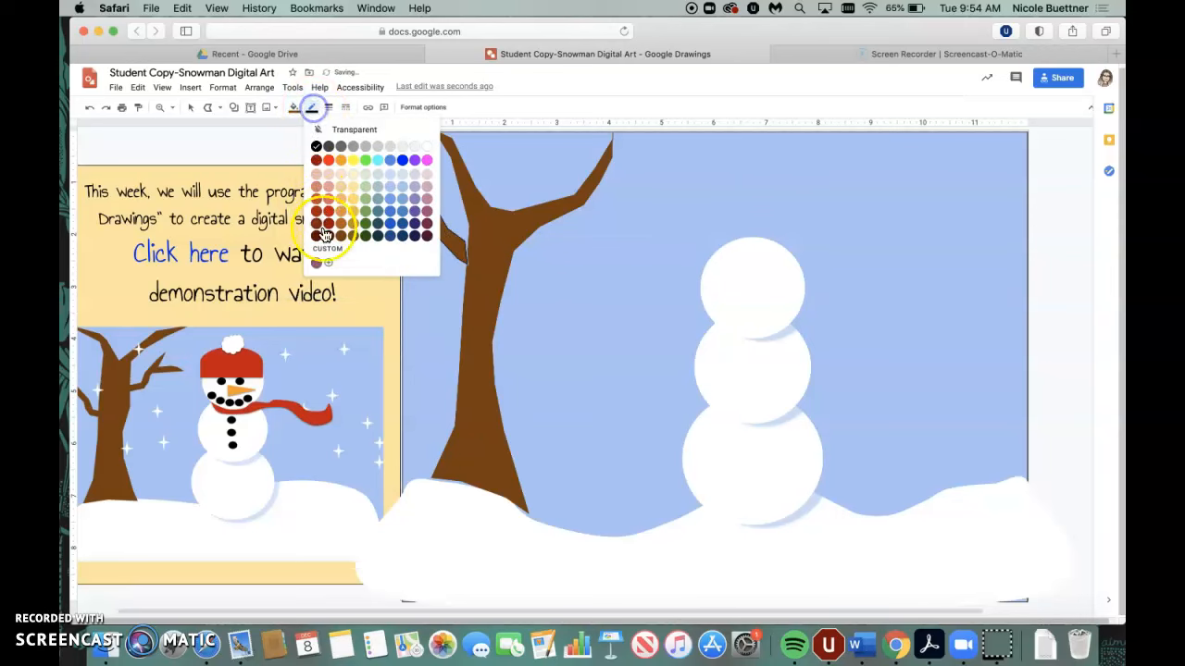
click(330, 240)
Nudge the small left branch slightly toward the trunk so that its base overlaps the trunk's edge.
click(191, 108)
click(463, 239)
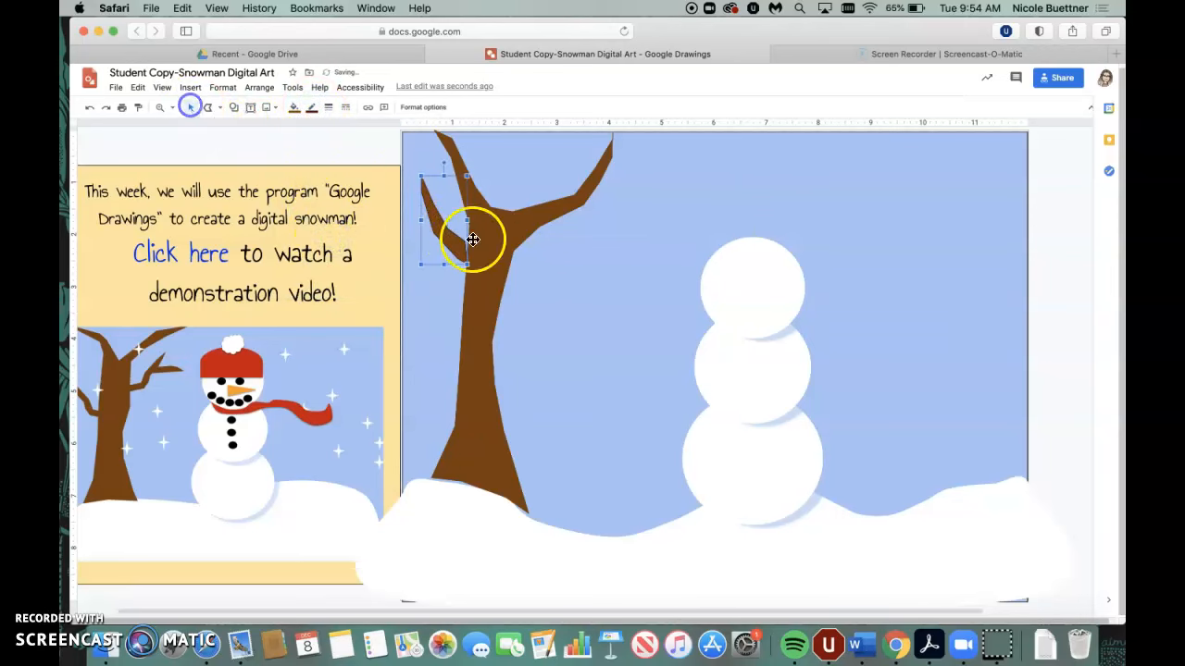
drag(460, 246, 463, 250)
Duplicate the small left branch with copy and paste, and move the copy to the right side of the trunk.
click(453, 235)
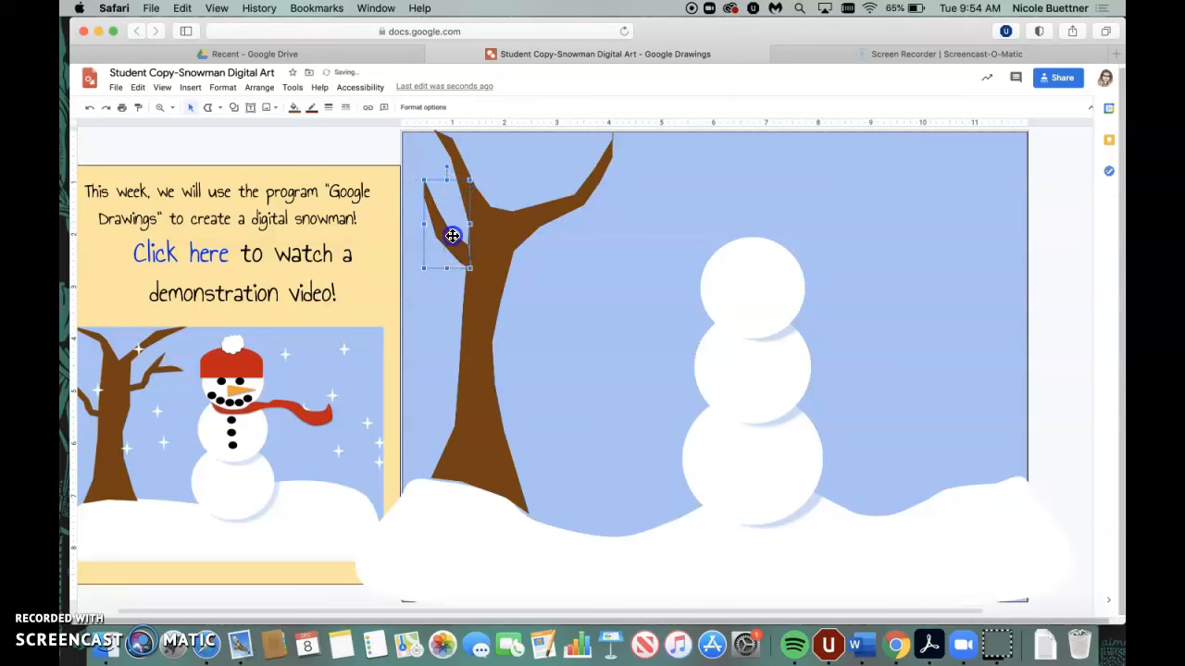
click(138, 89)
click(156, 171)
click(138, 89)
click(159, 188)
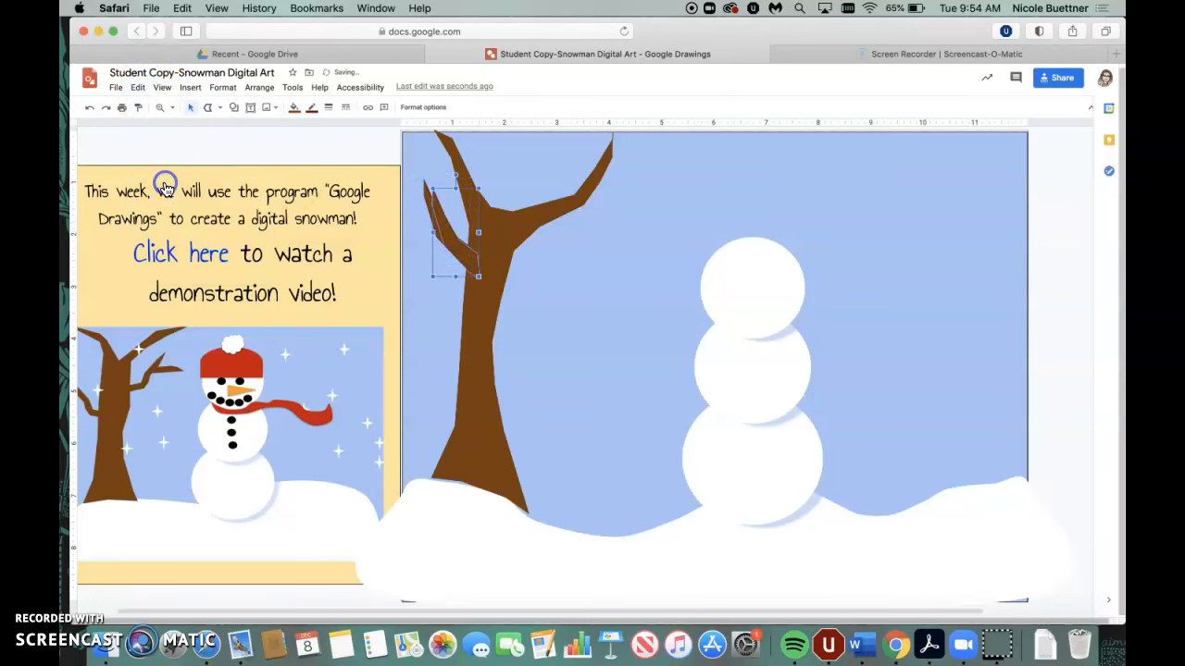
drag(463, 247, 526, 299)
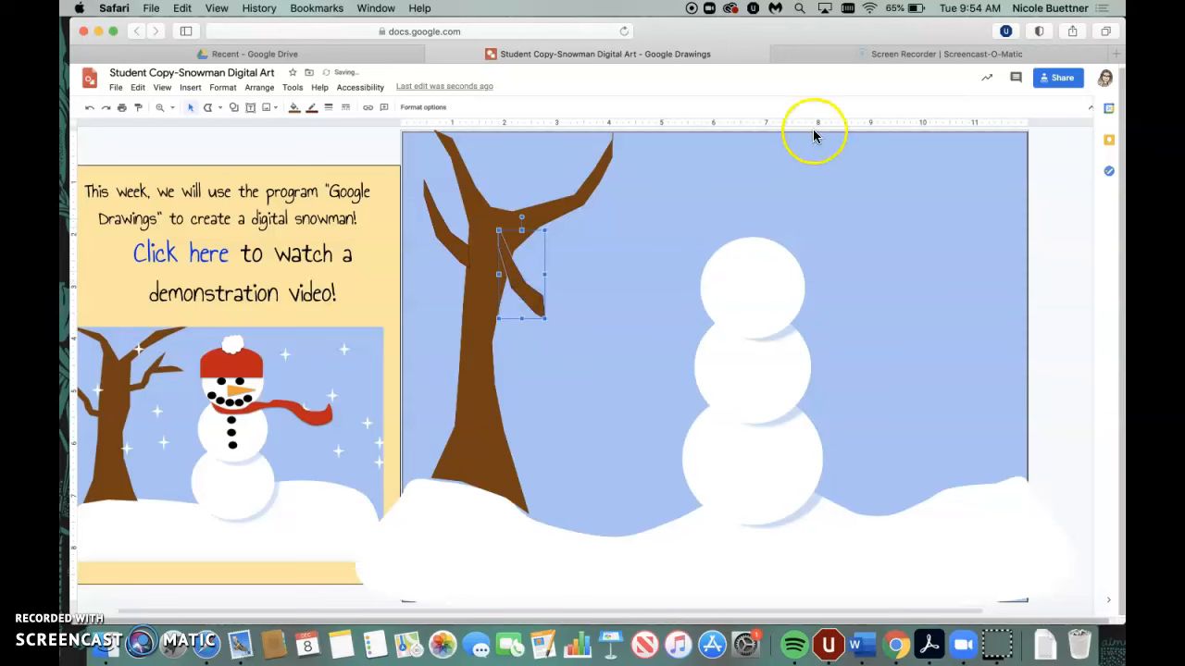
Flip the copied branch horizontally and raise it slightly so it joins the trunk's right edge, then close the format options.
click(445, 108)
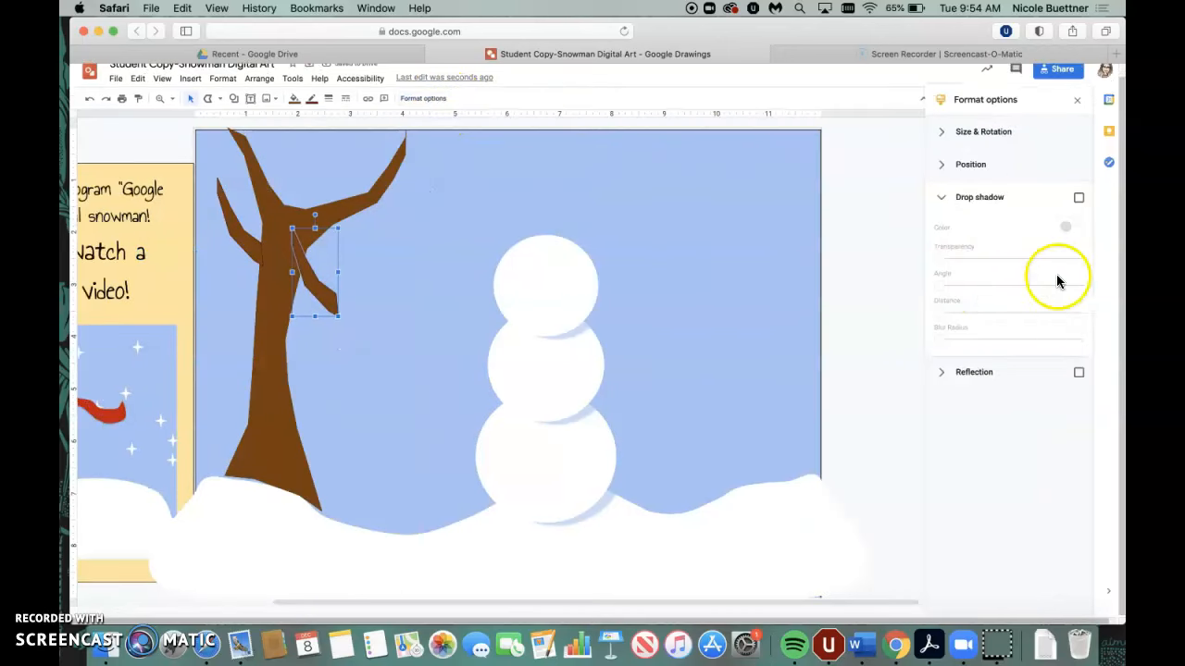
click(948, 137)
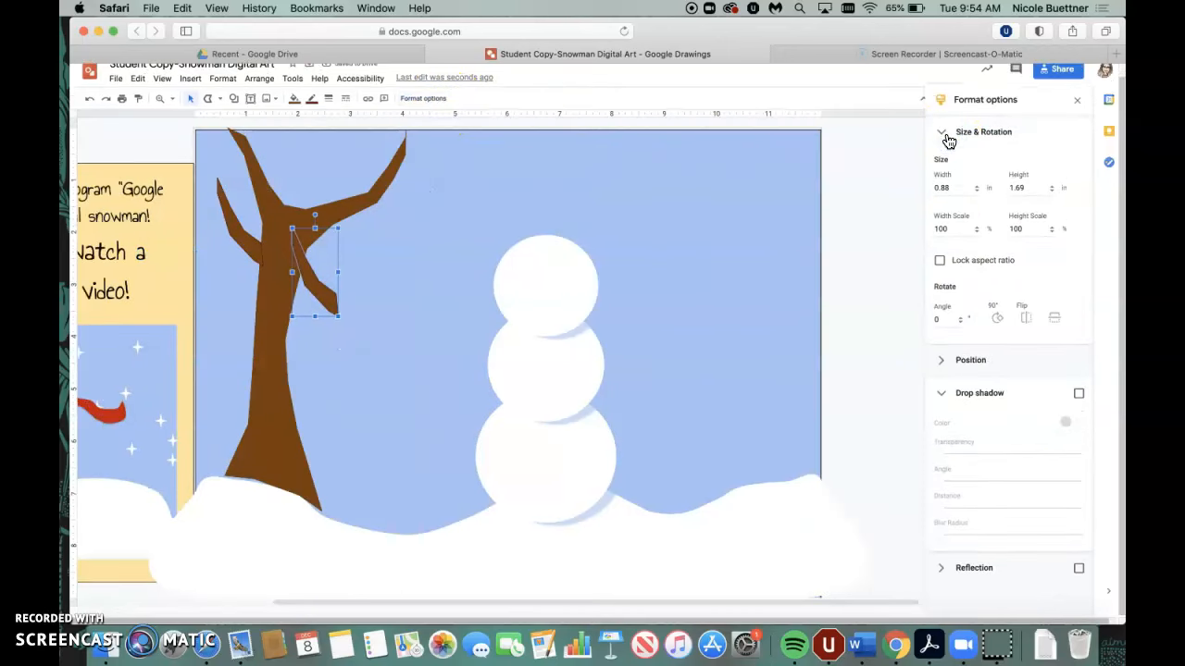
click(1027, 317)
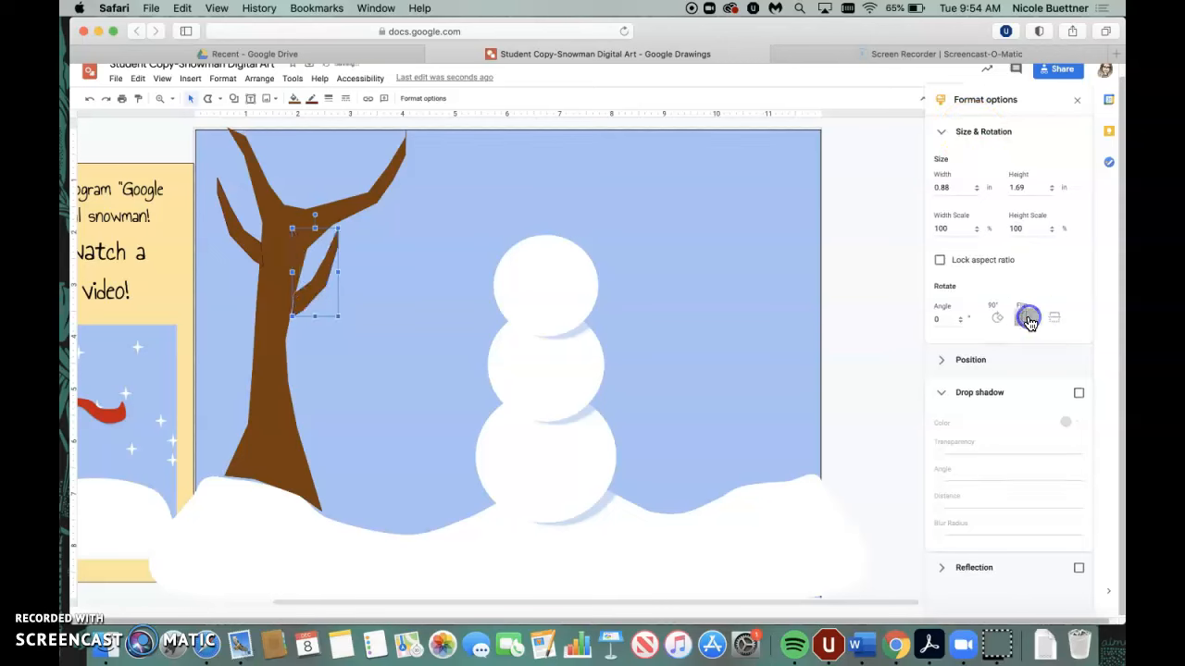
drag(322, 287, 322, 281)
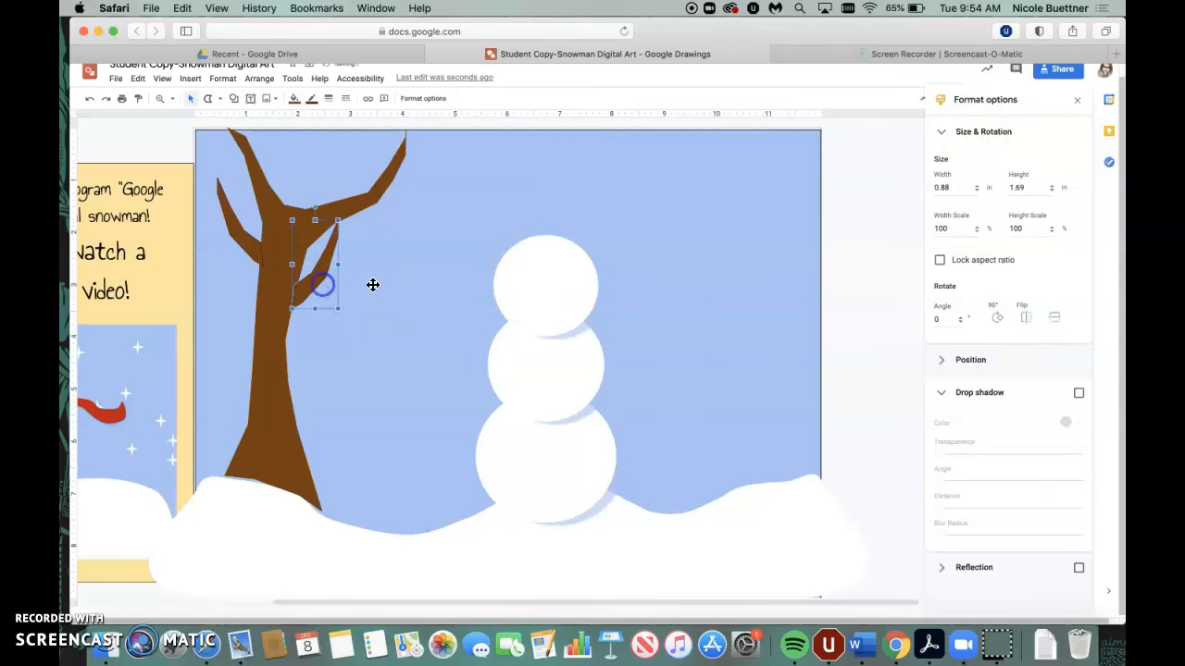
click(394, 285)
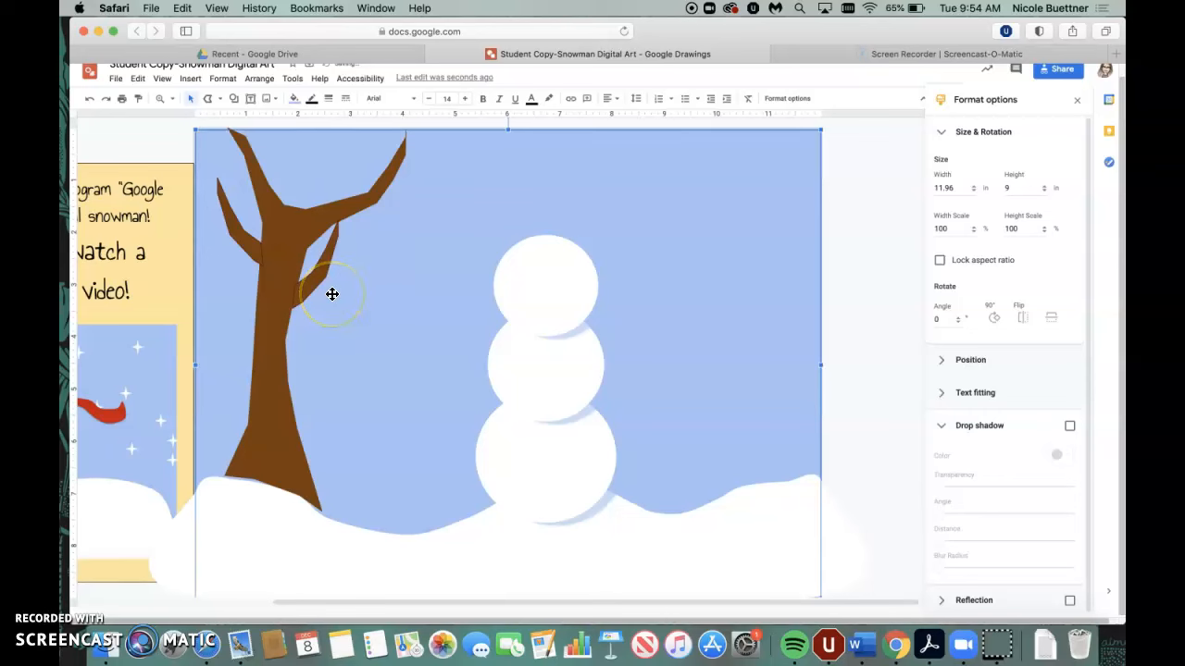
scroll(343, 356, left, 3)
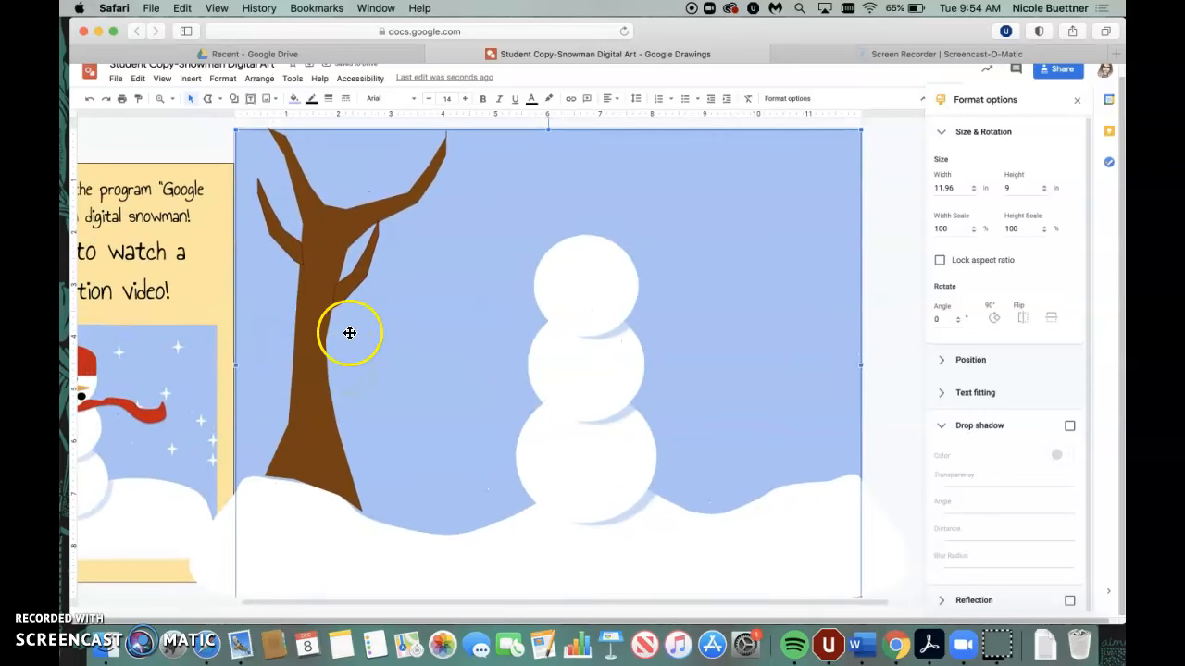
scroll(377, 379, left, 10)
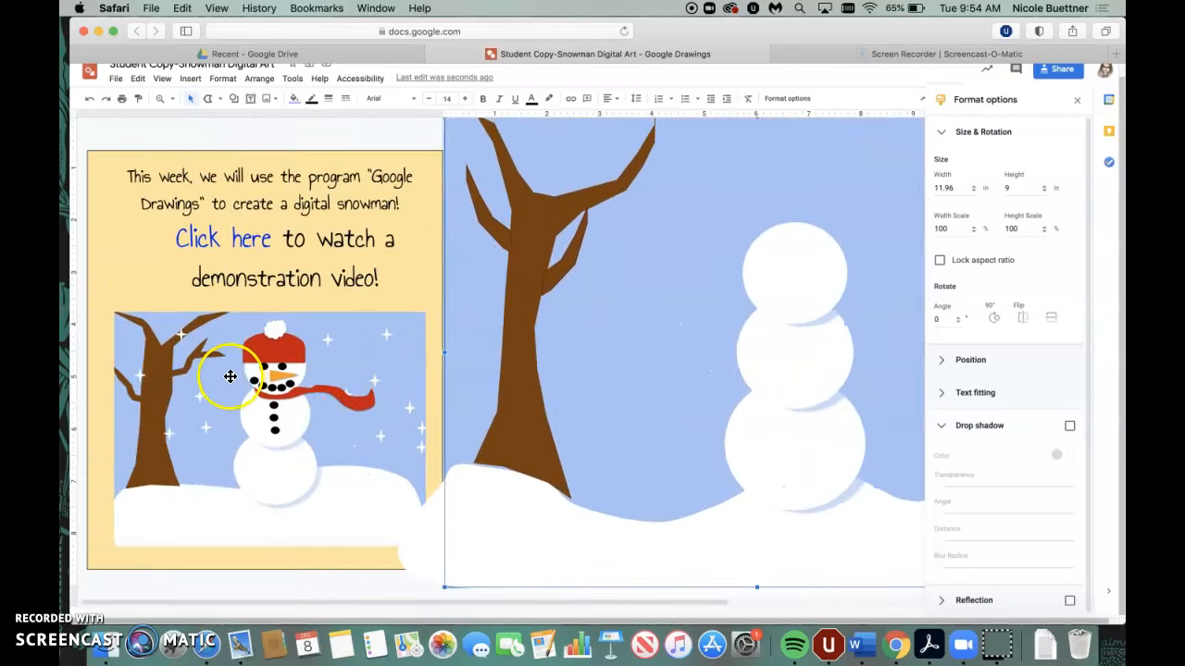
scroll(587, 368, right, 7)
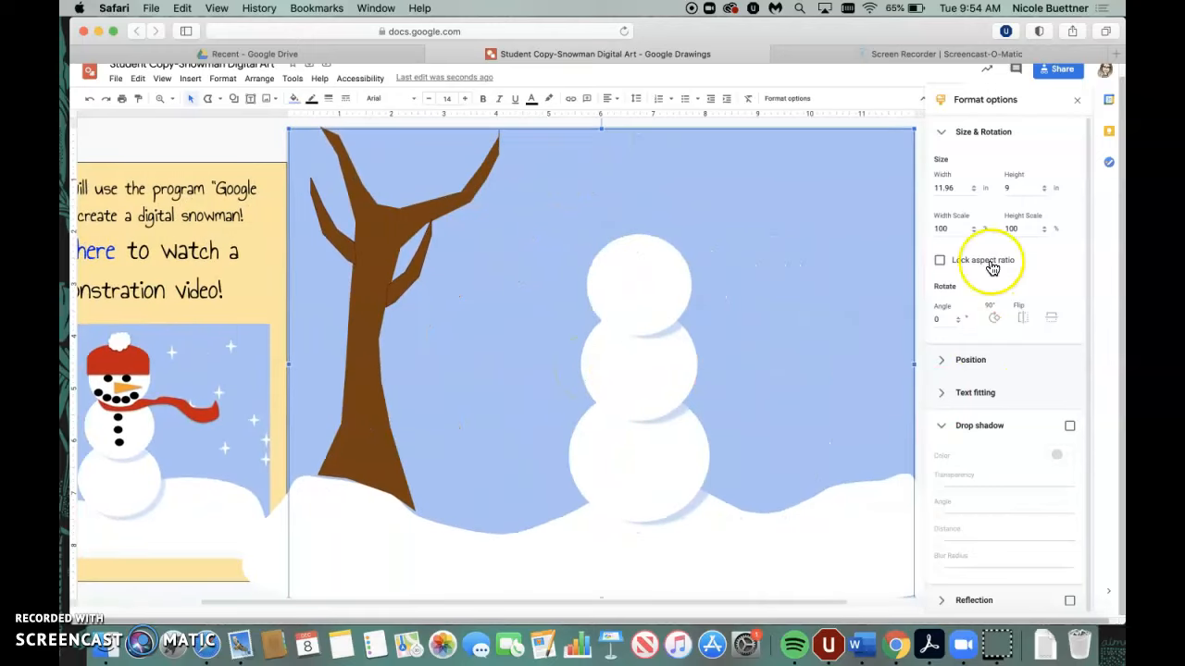
click(944, 131)
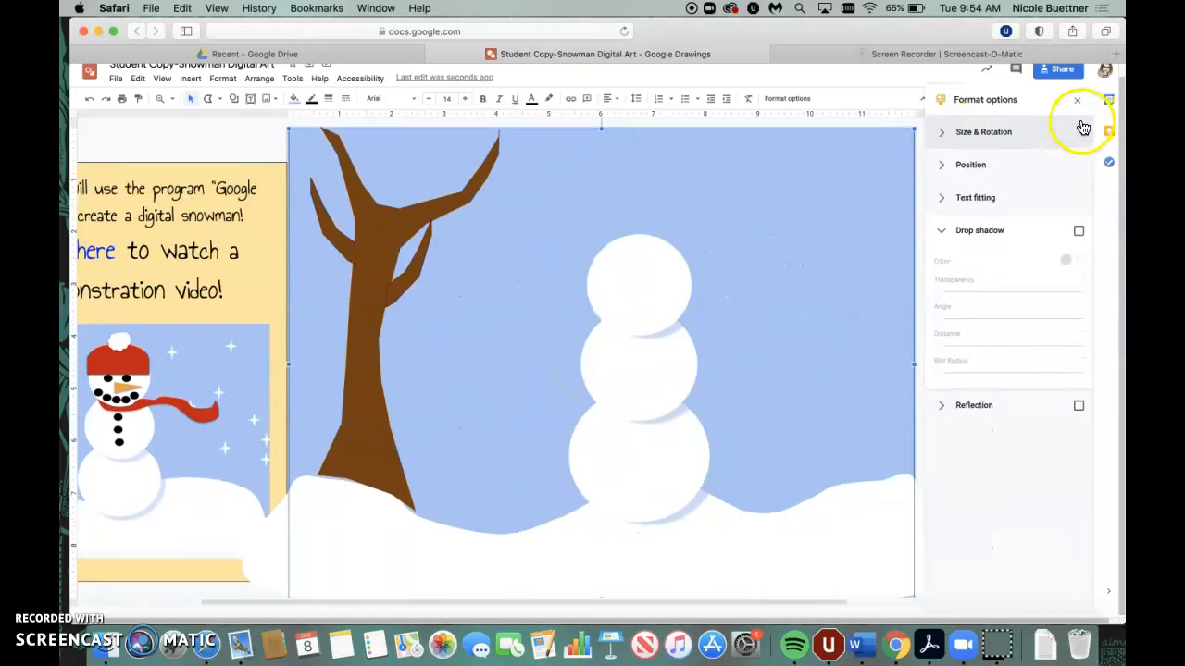
click(1077, 100)
Draw a D-shaped Delay flowchart shape, about 1.5 by 1.7 inches, over the top of the snowman's head as a hat.
scroll(423, 429, left, 5)
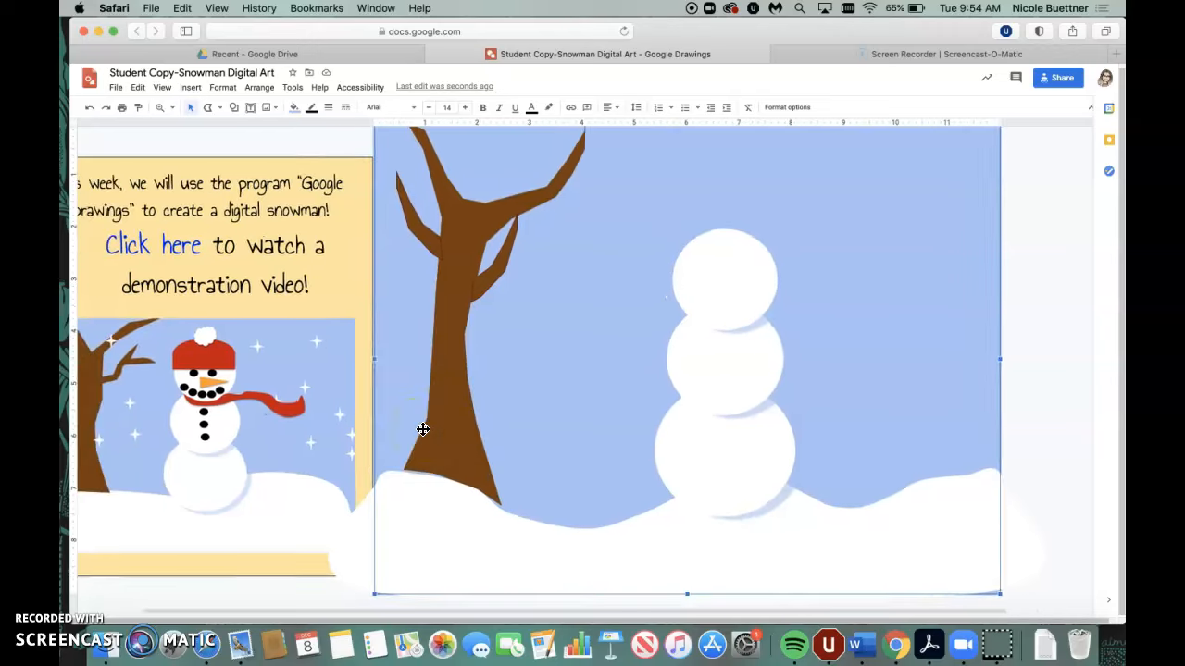
click(235, 107)
mouse_move(251, 126)
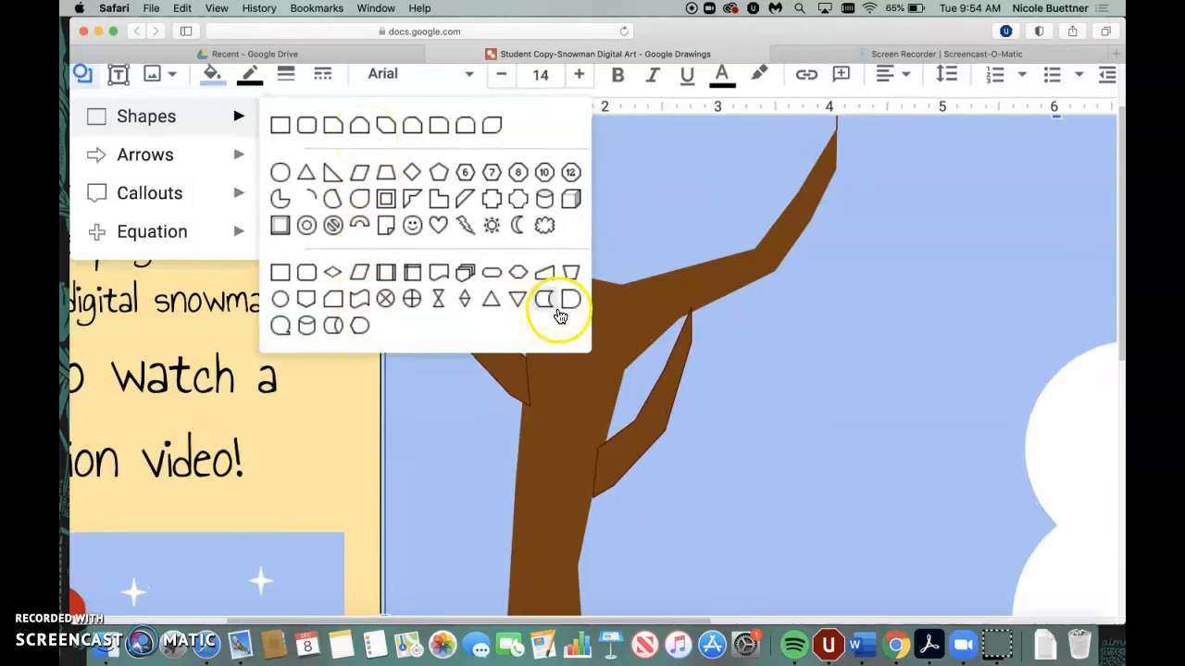
click(567, 308)
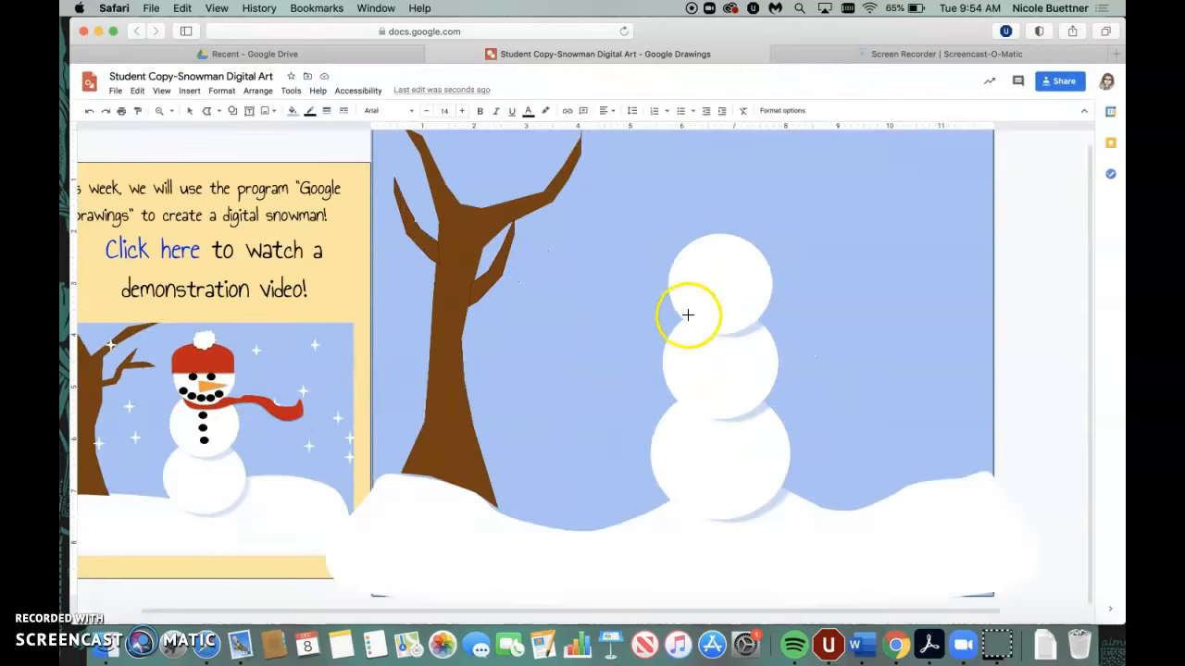
drag(676, 273, 755, 197)
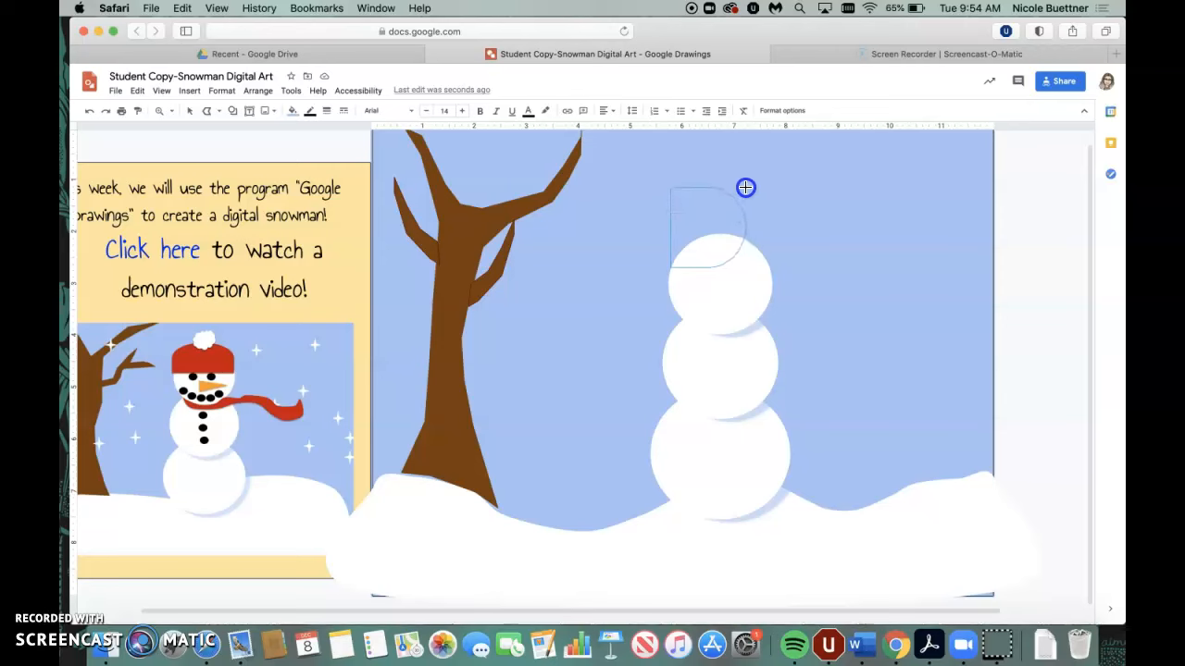
drag(746, 182, 747, 179)
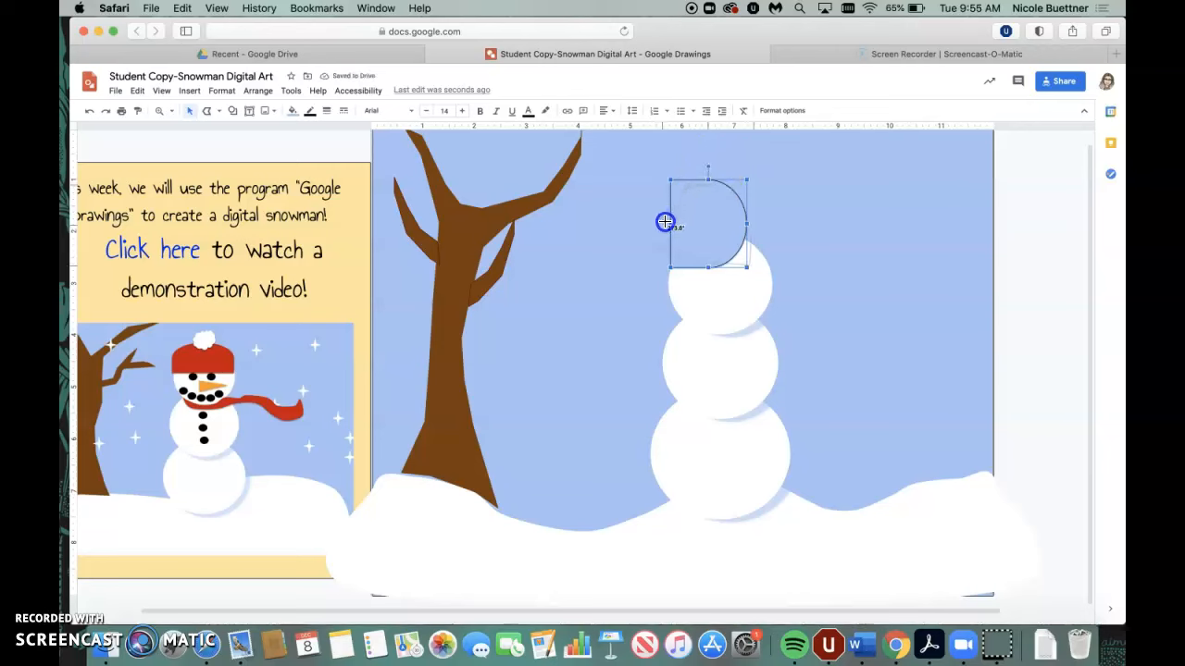
Rotate the hat a quarter turn so its flat side faces down, and resize it to the head's width, about 2 by 1 inches.
drag(664, 223, 698, 232)
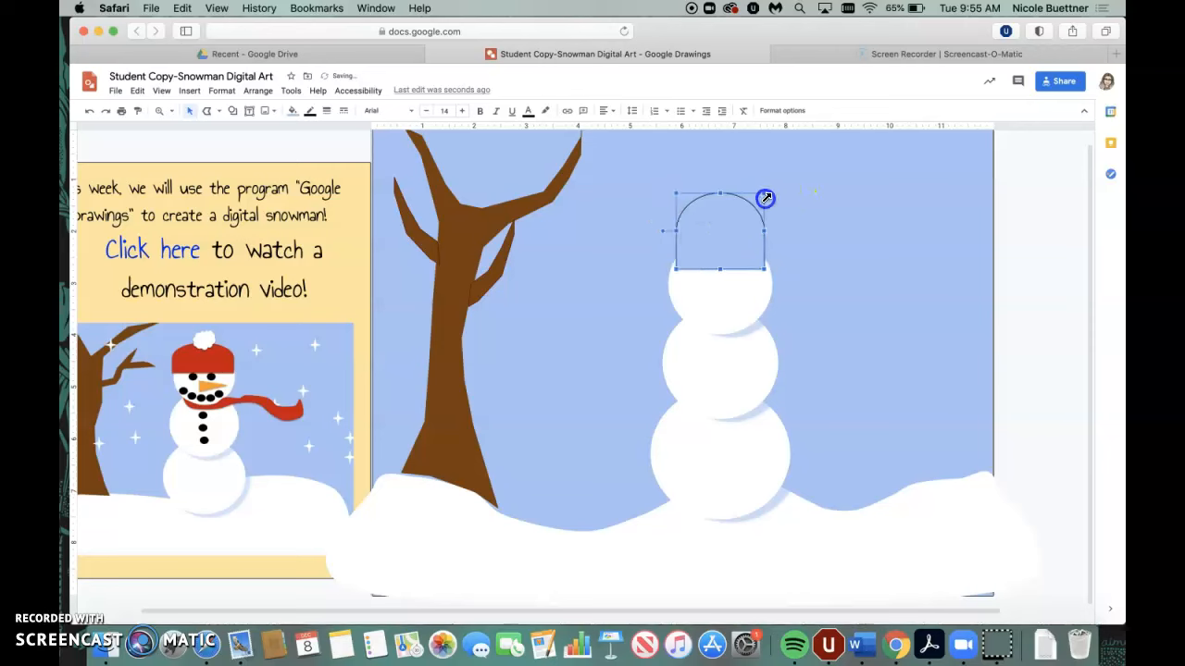
drag(773, 212, 774, 214)
drag(725, 248, 774, 248)
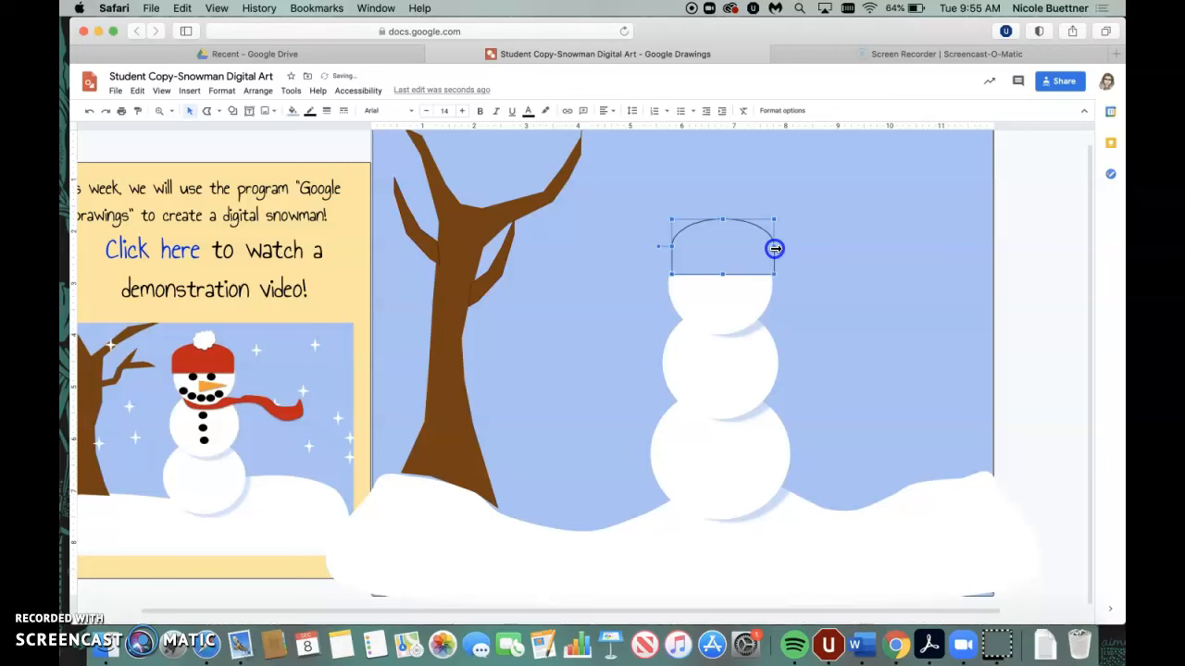
Set both the fill and the border of the hat to the dark red of the example hat.
click(294, 112)
click(311, 233)
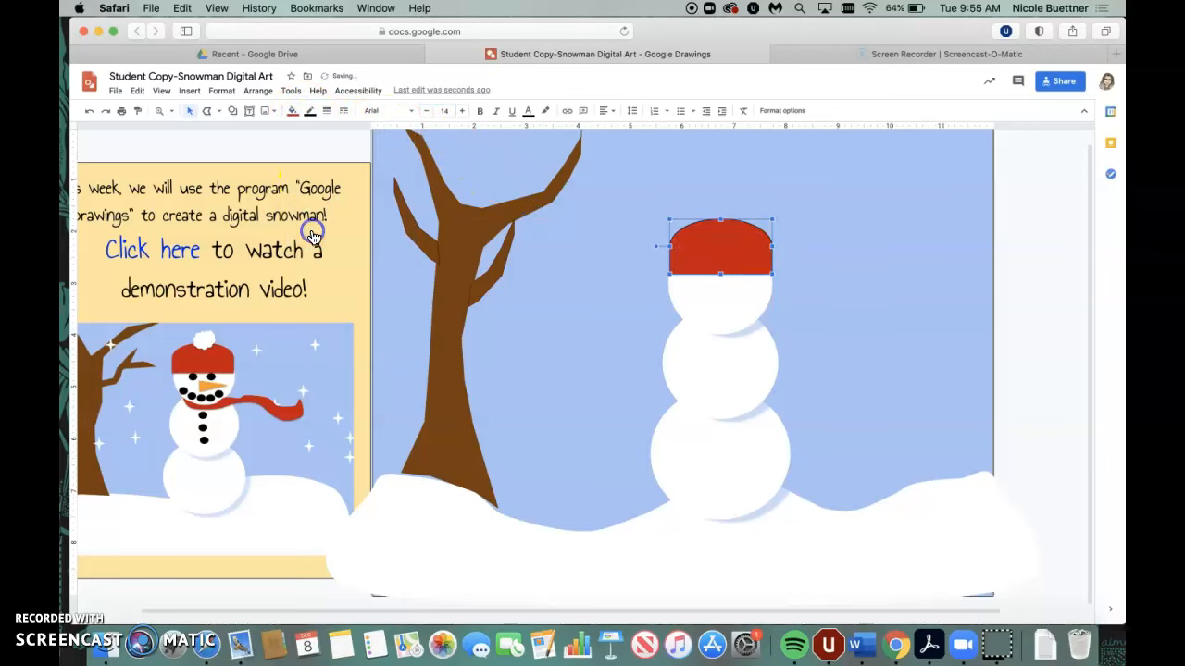
click(309, 113)
click(334, 221)
click(642, 333)
Draw a Cloud shape, about 0.8 by 0.7 inches, centered on top of the red hat as a pom-pom.
click(725, 232)
click(225, 113)
mouse_move(267, 130)
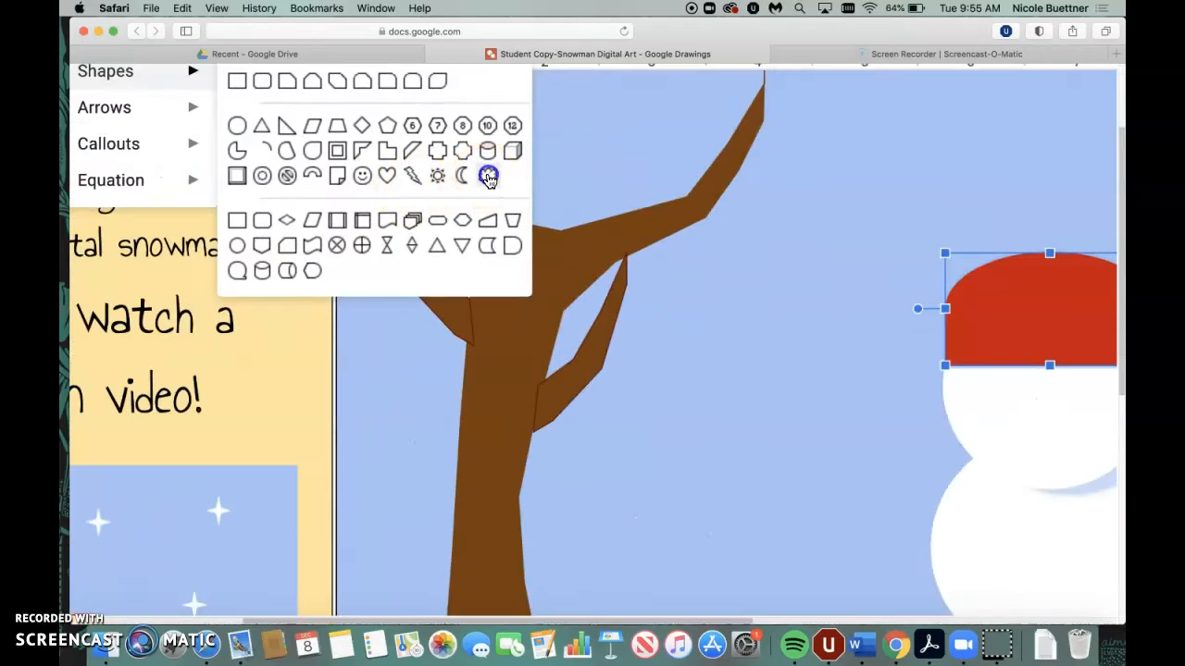
click(422, 189)
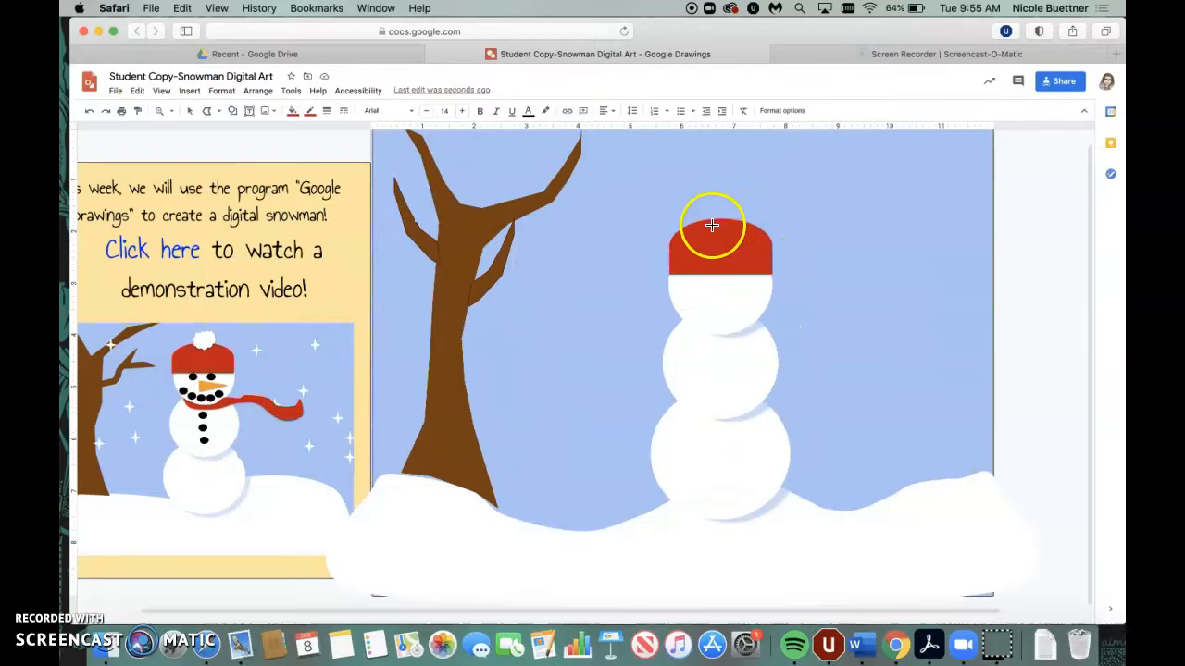
drag(749, 188, 729, 210)
Set both the fill and the border of the pom-pom to white.
click(294, 111)
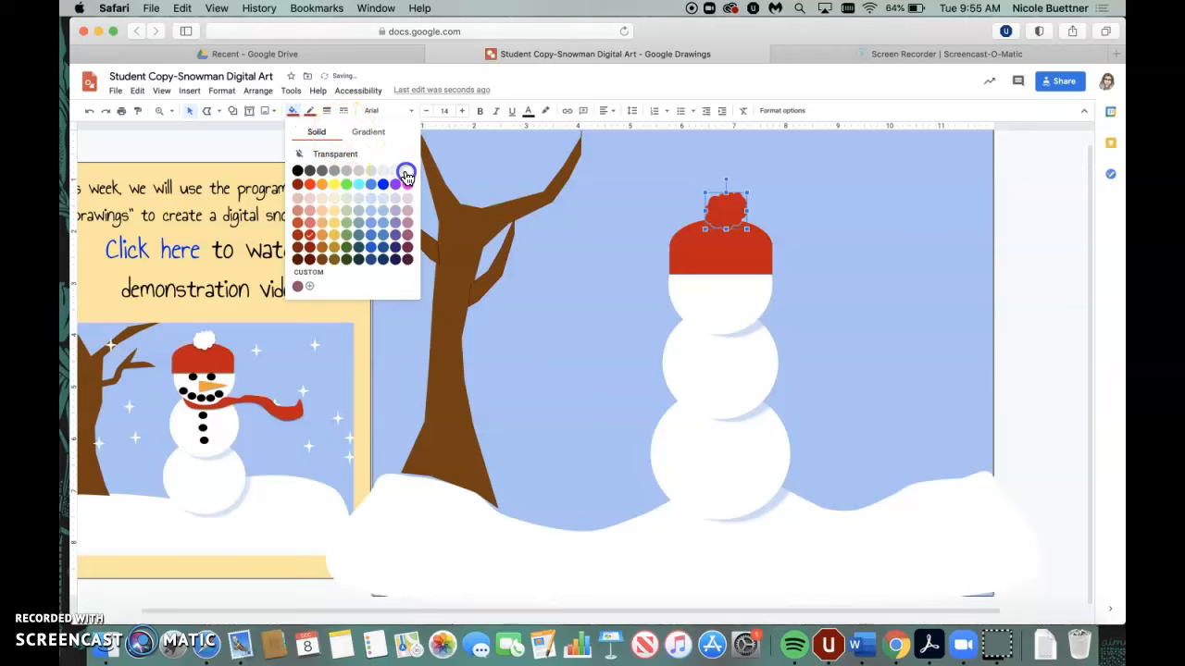
click(405, 177)
click(311, 111)
click(407, 172)
click(604, 311)
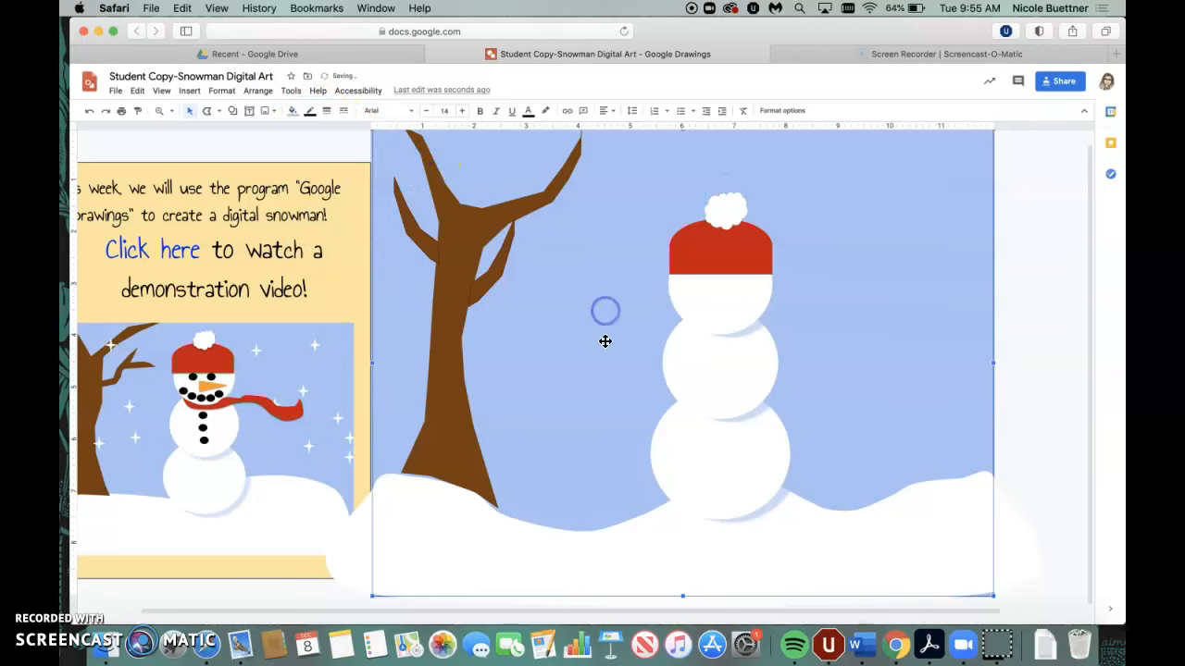
Draw a closed scarf outline with the Curve tool, about 4.4 by 1.2 inches, around the snowman's neck and trailing over the sky.
click(219, 111)
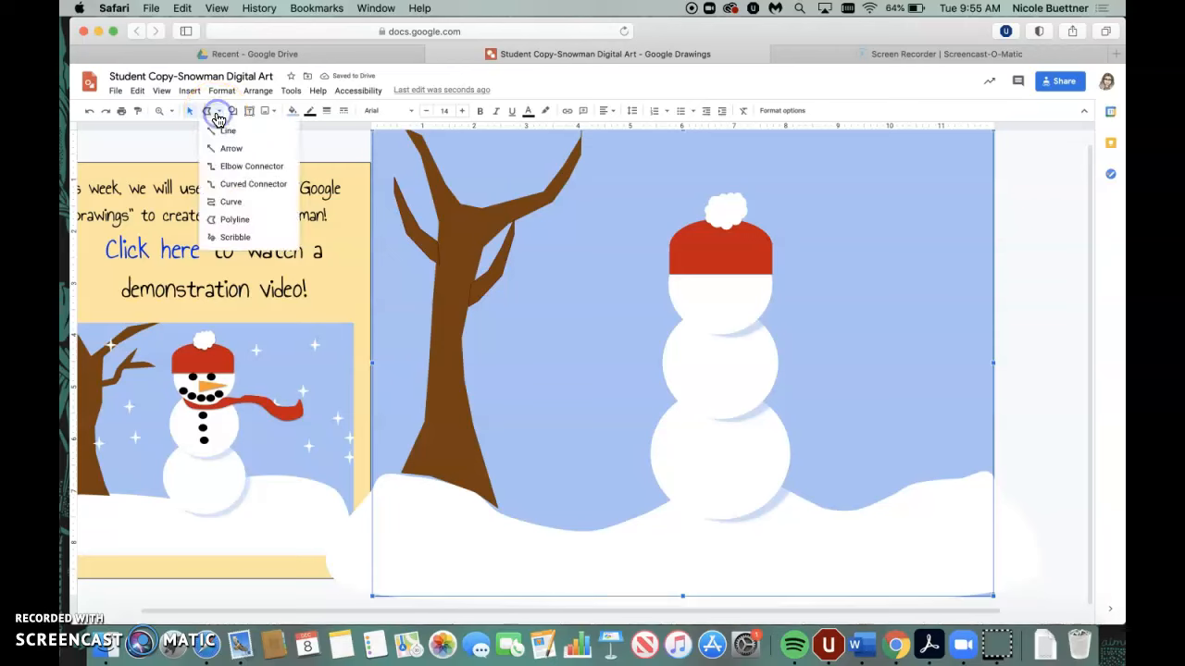
click(236, 219)
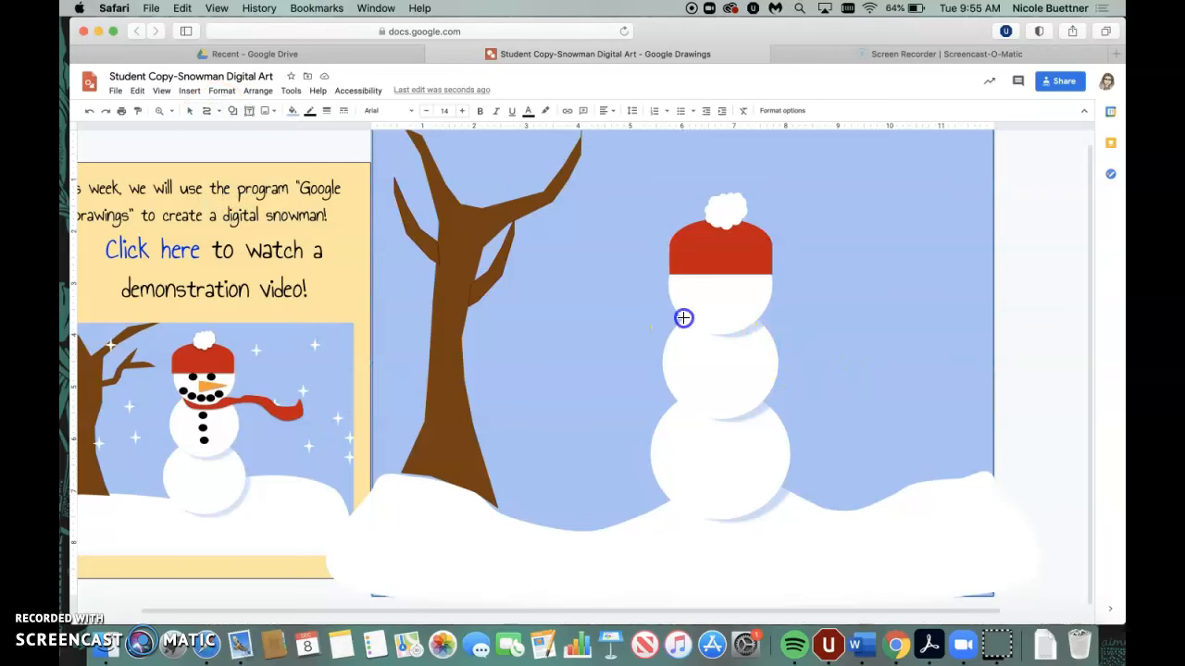
click(737, 331)
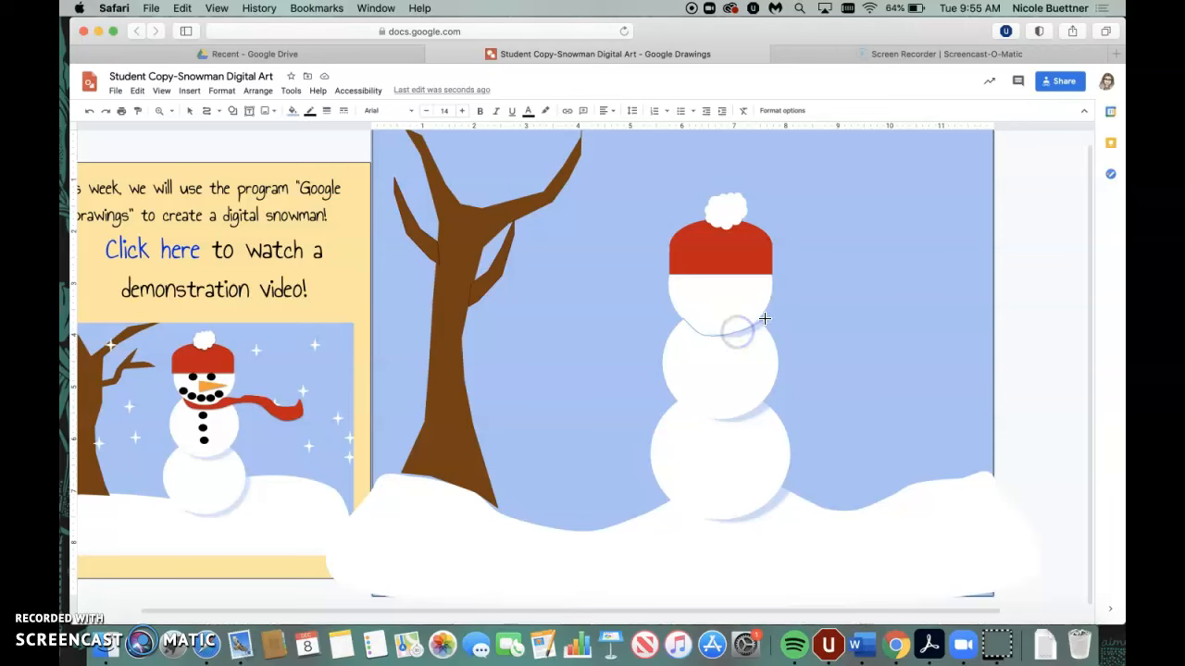
click(907, 357)
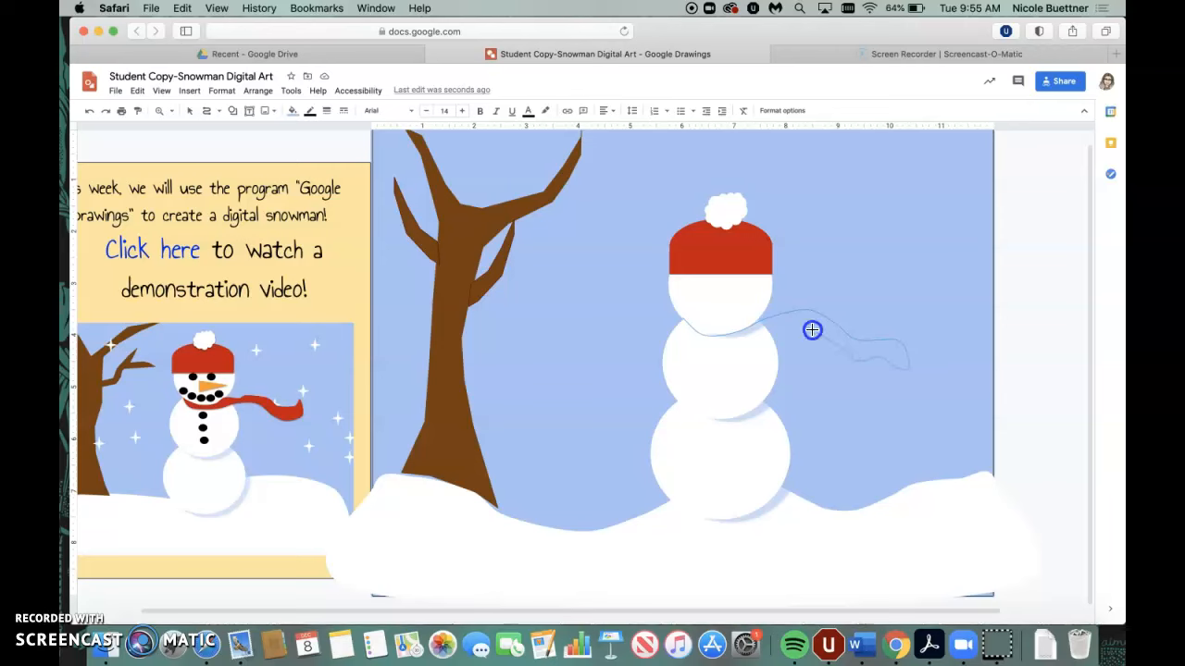
click(737, 341)
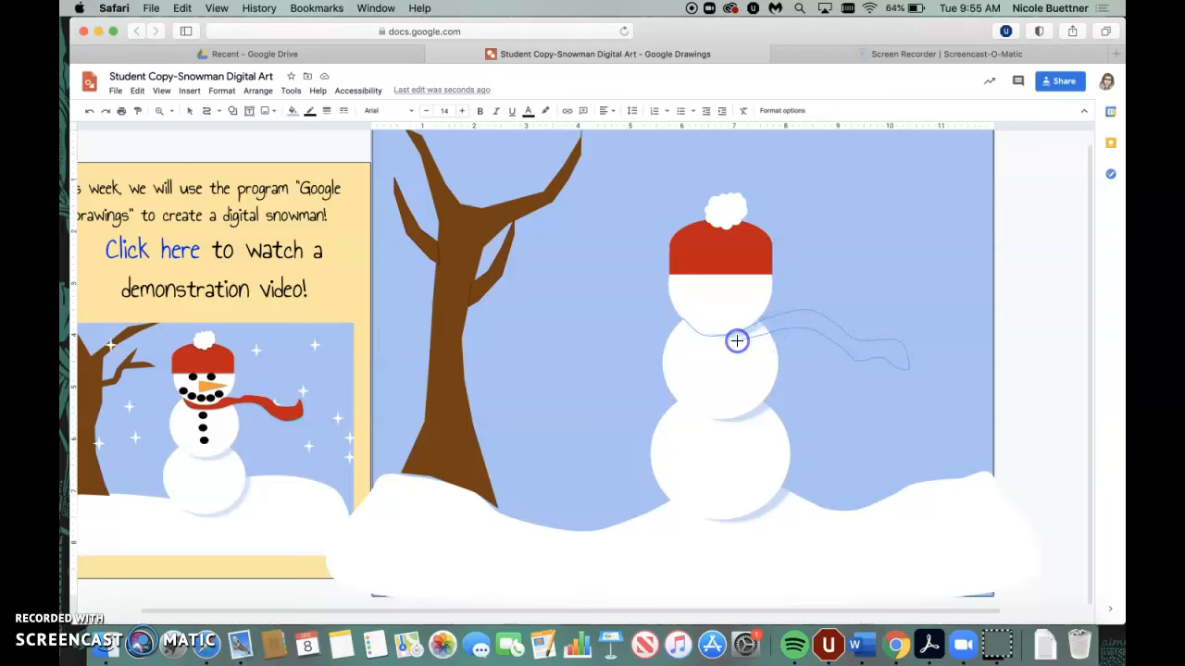
click(681, 322)
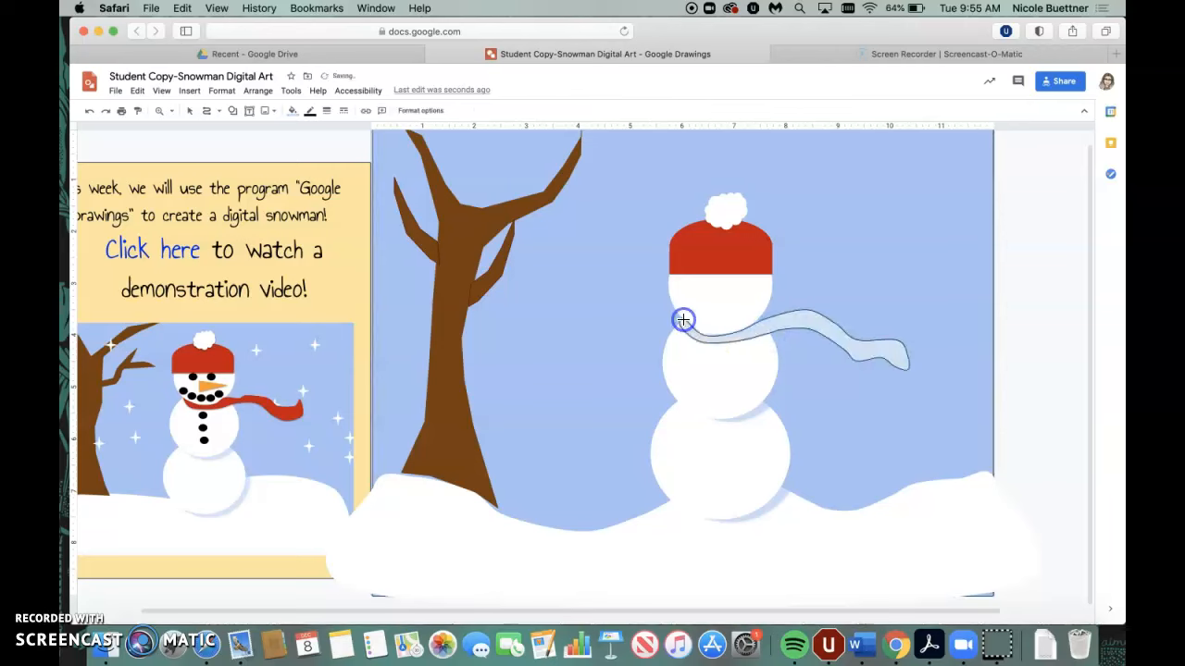
Set both the fill and the border of the scarf to the same dark red as the hat.
click(297, 120)
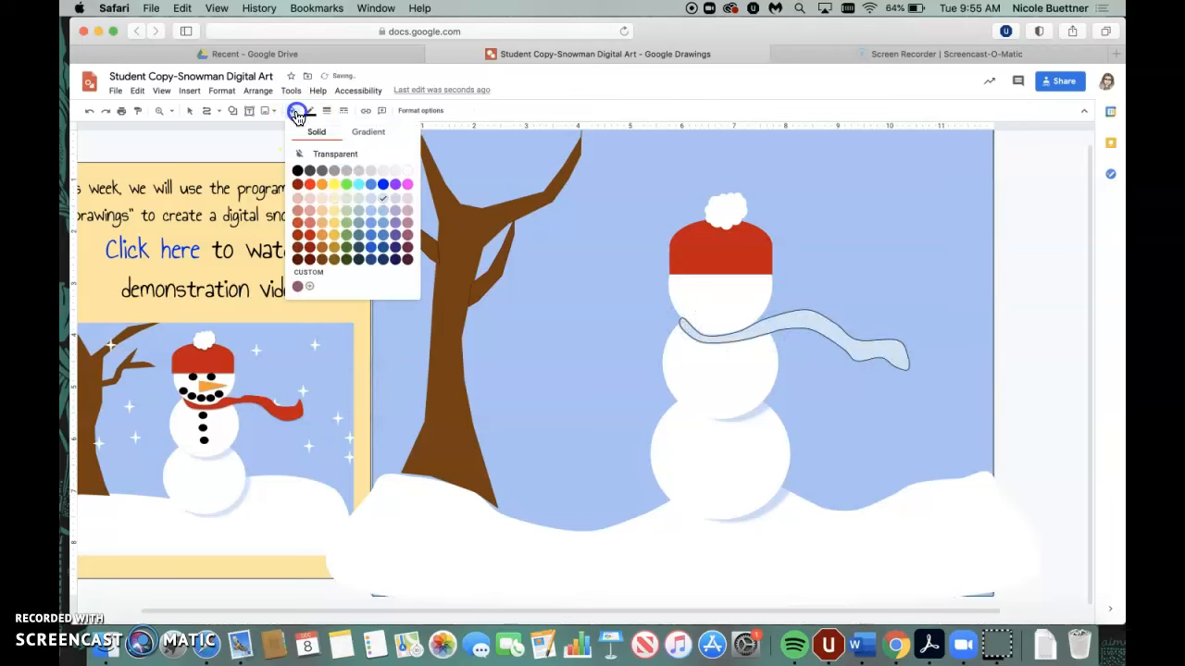
click(313, 236)
click(312, 110)
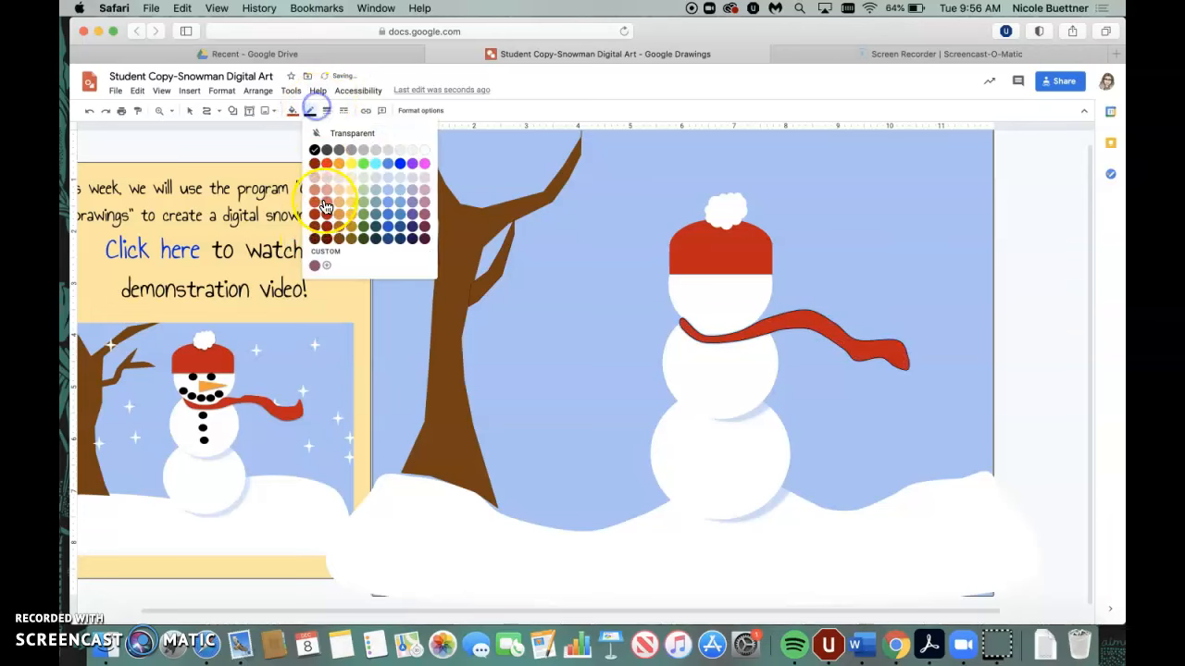
click(326, 214)
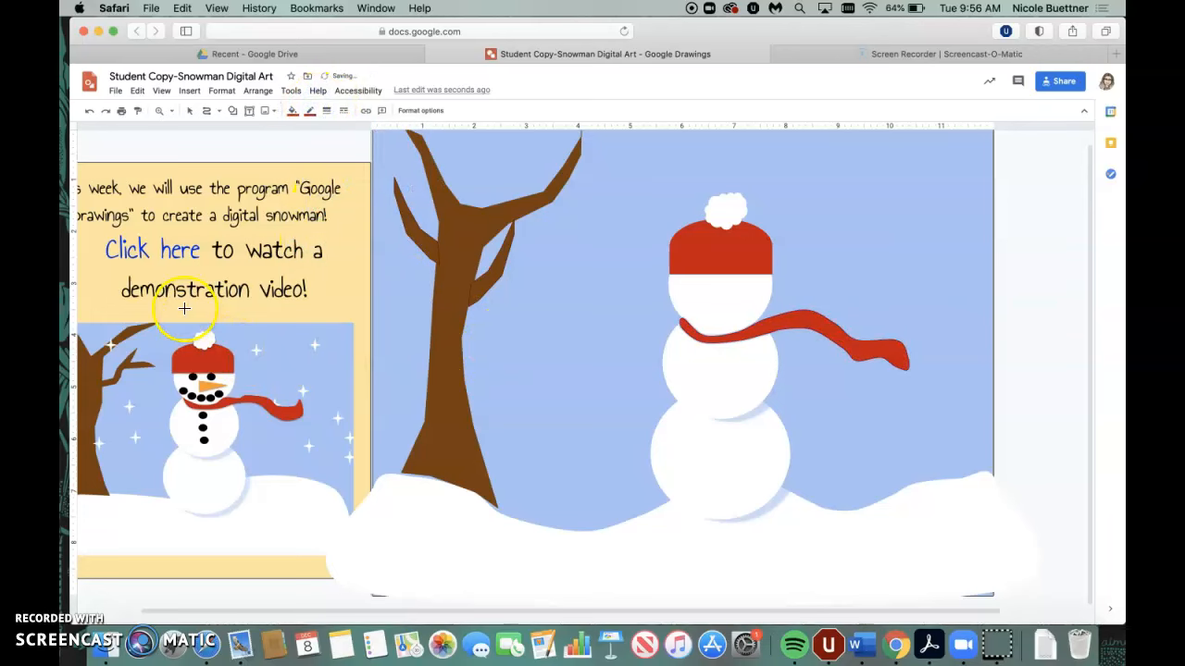
Draw a small circle, about 0.3 inches wide, below the hat as the snowman's left eye and fill it black.
scroll(330, 415, left, 2)
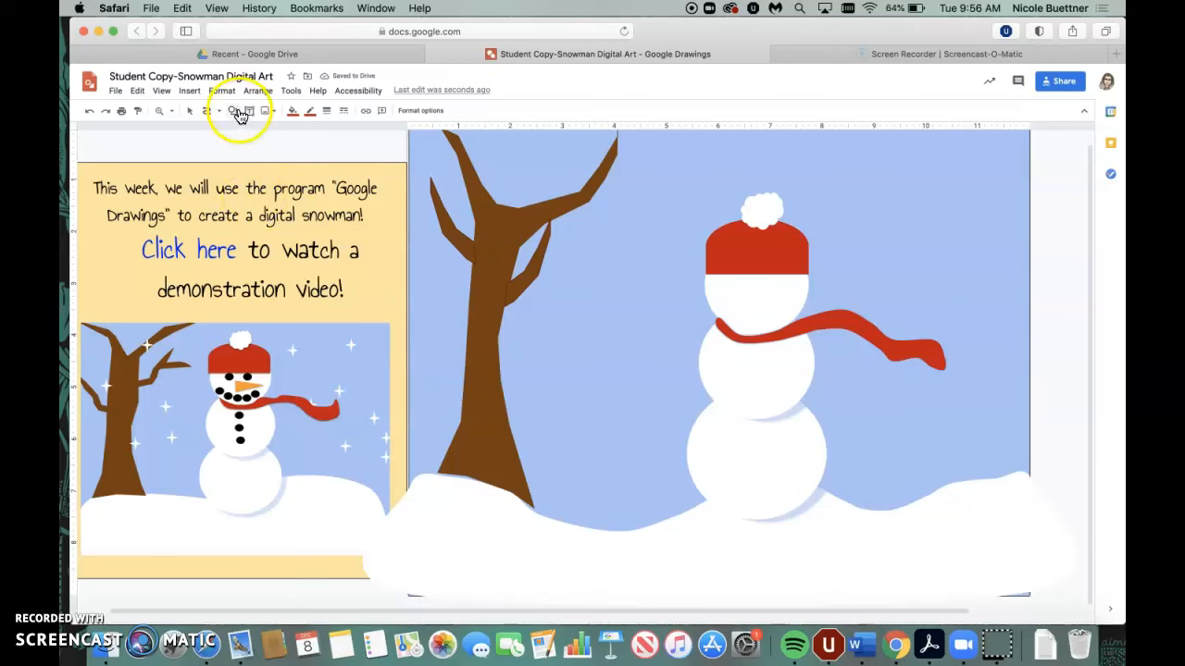
click(239, 114)
click(323, 159)
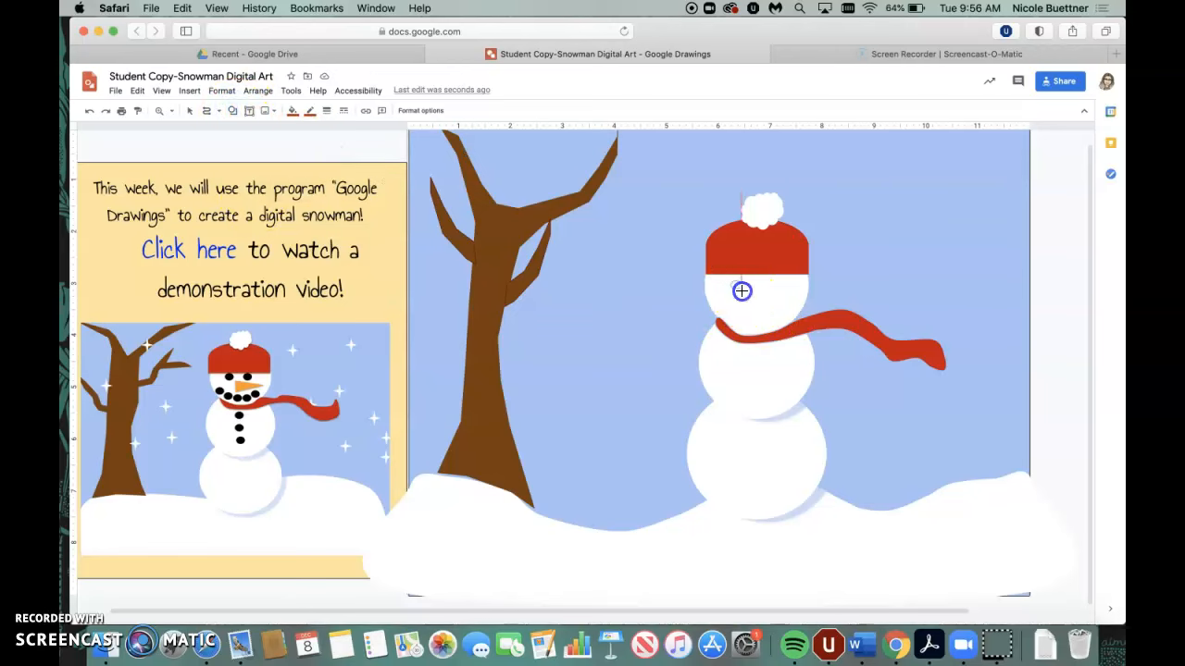
drag(731, 280, 746, 295)
click(292, 110)
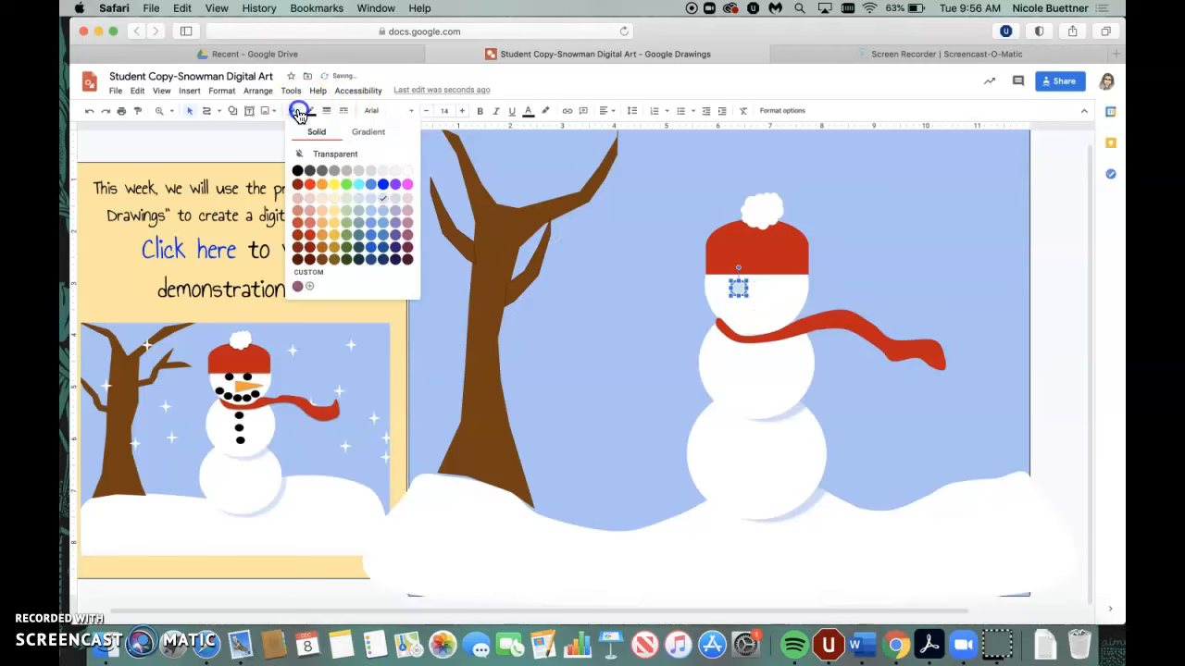
click(297, 170)
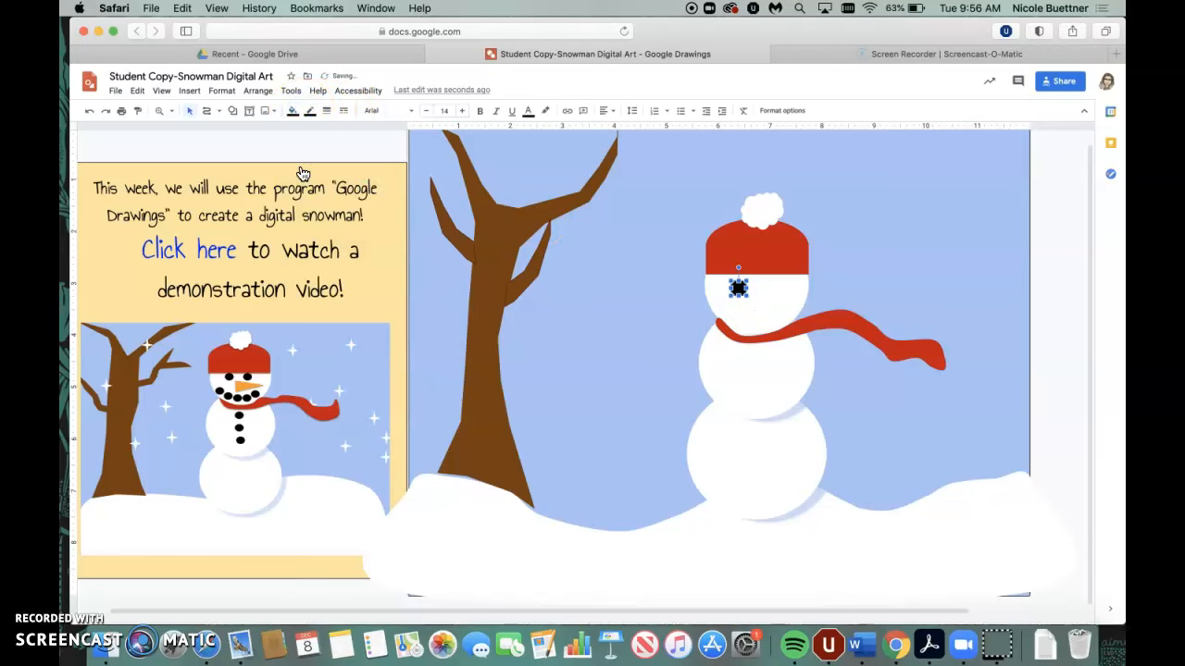
Copy the black eye and paste it as the right eye, level with the first one.
click(137, 91)
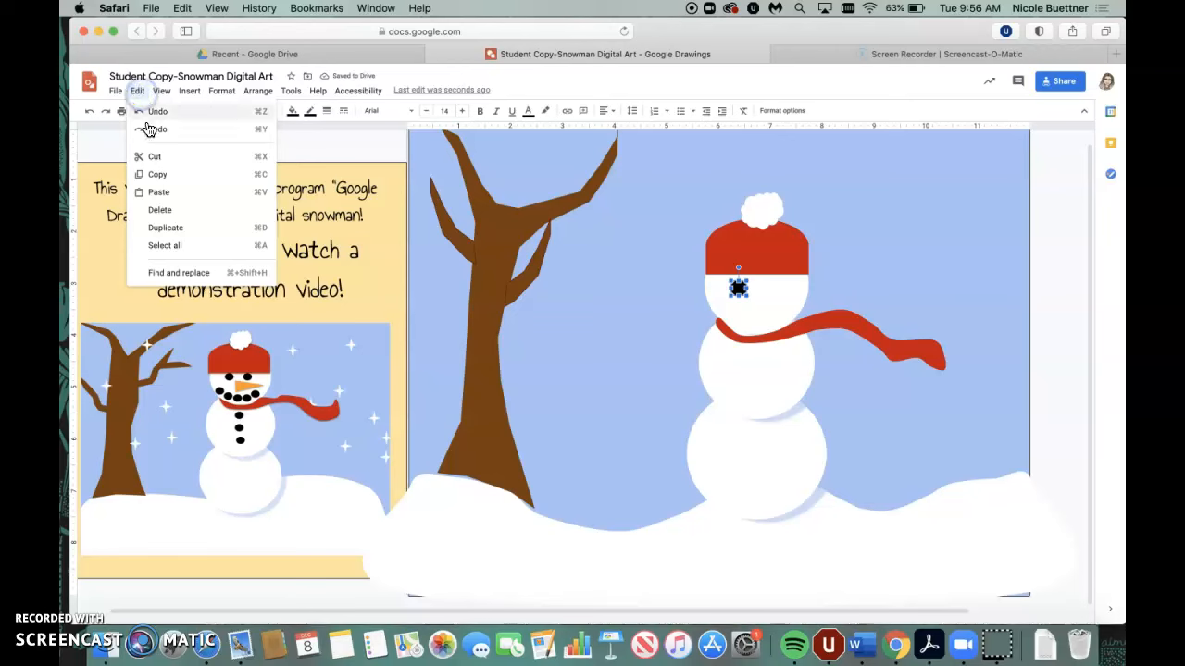
click(153, 178)
click(137, 90)
click(151, 192)
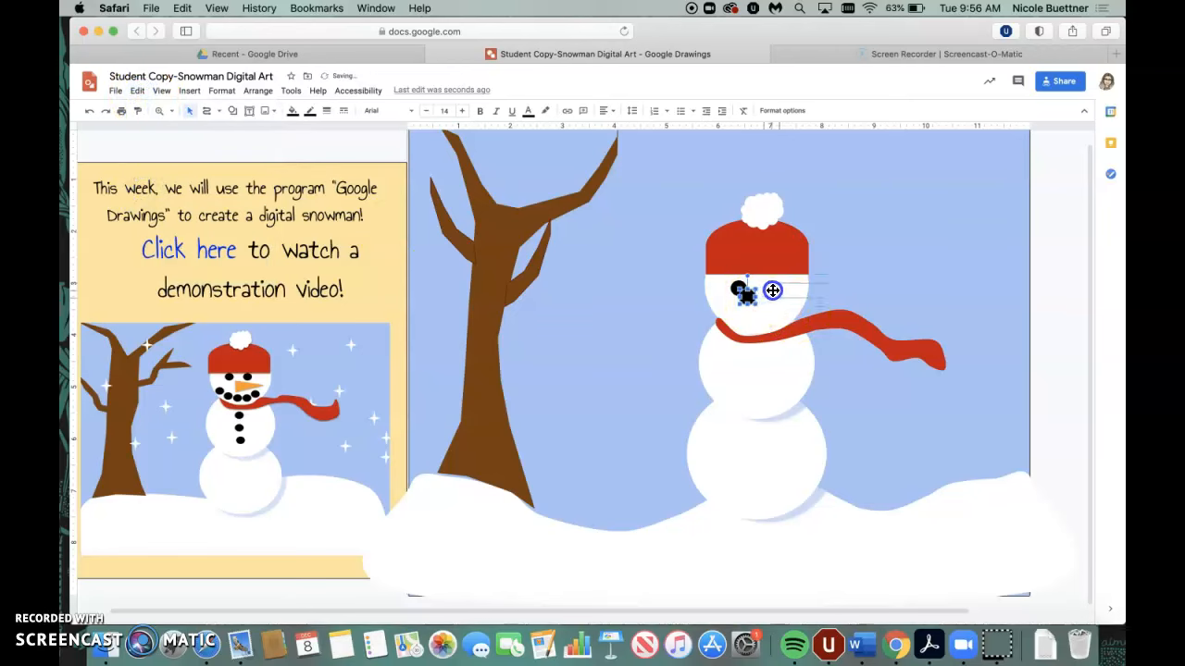
drag(773, 289, 770, 291)
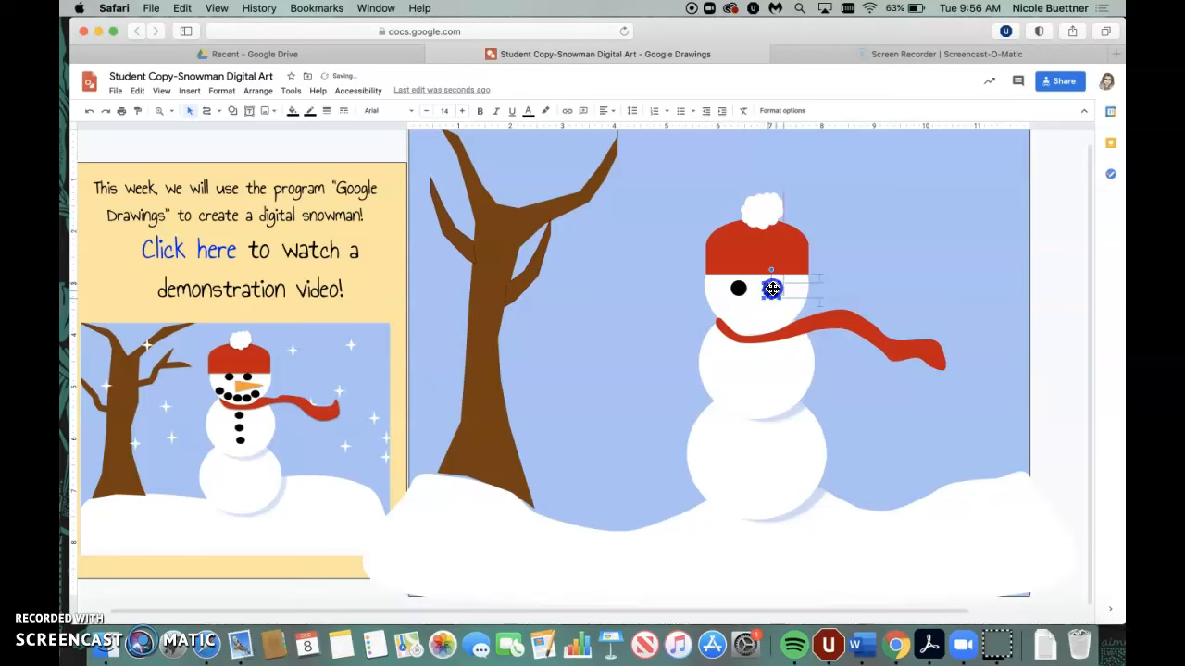
Duplicate the left eye and place the copy at the left end of the mouth, near the edge of the face.
click(169, 112)
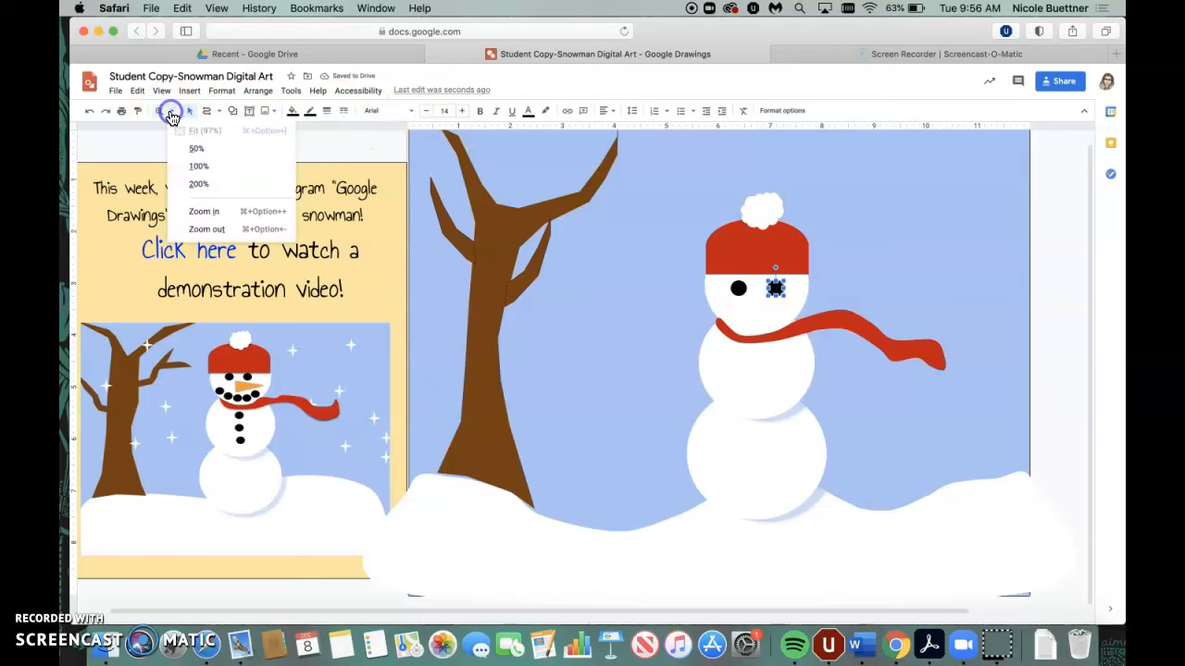
click(208, 213)
scroll(846, 339, right, 5)
scroll(849, 335, up, 3)
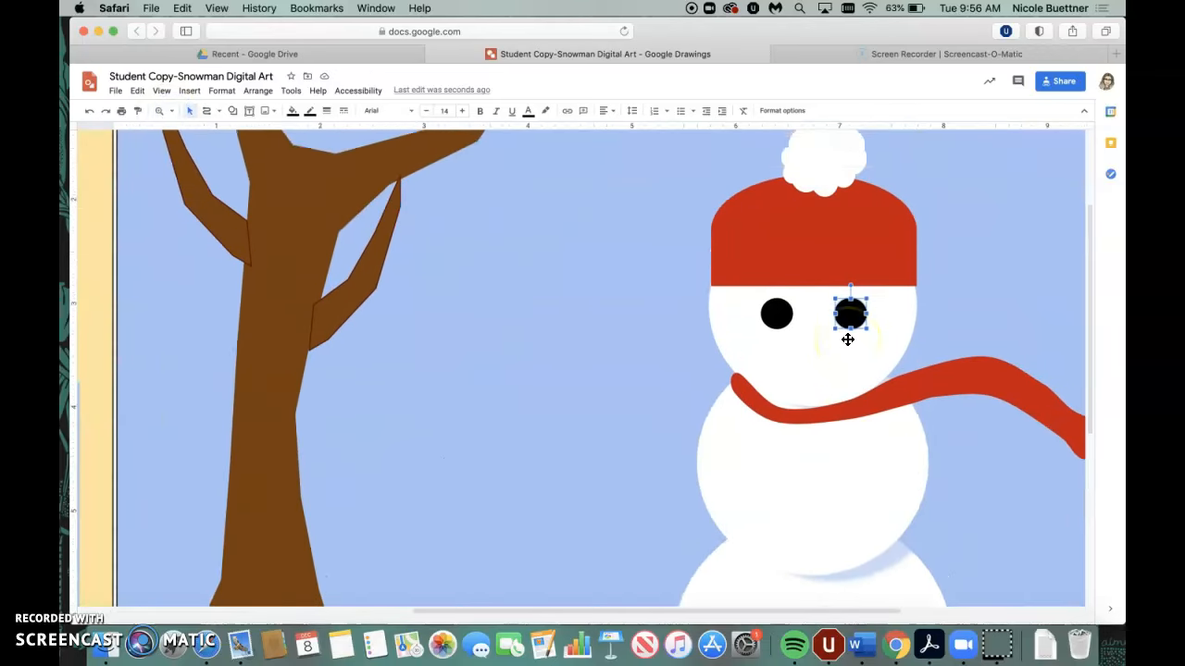
click(728, 357)
click(715, 331)
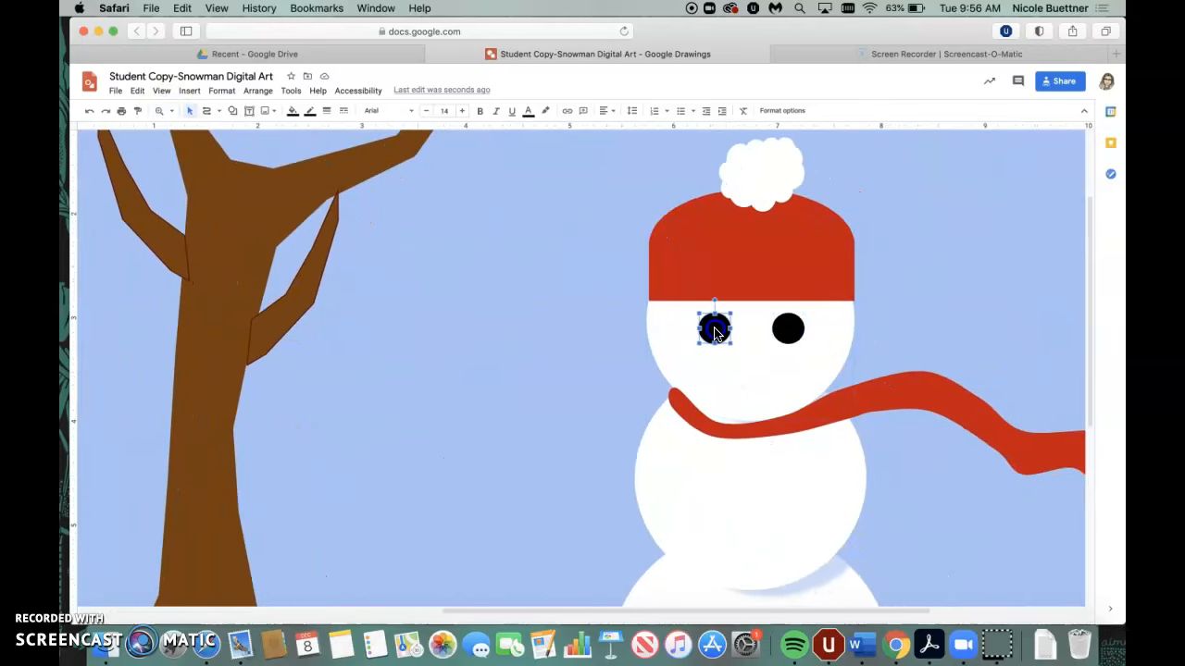
click(586, 395)
click(722, 329)
key(super+d)
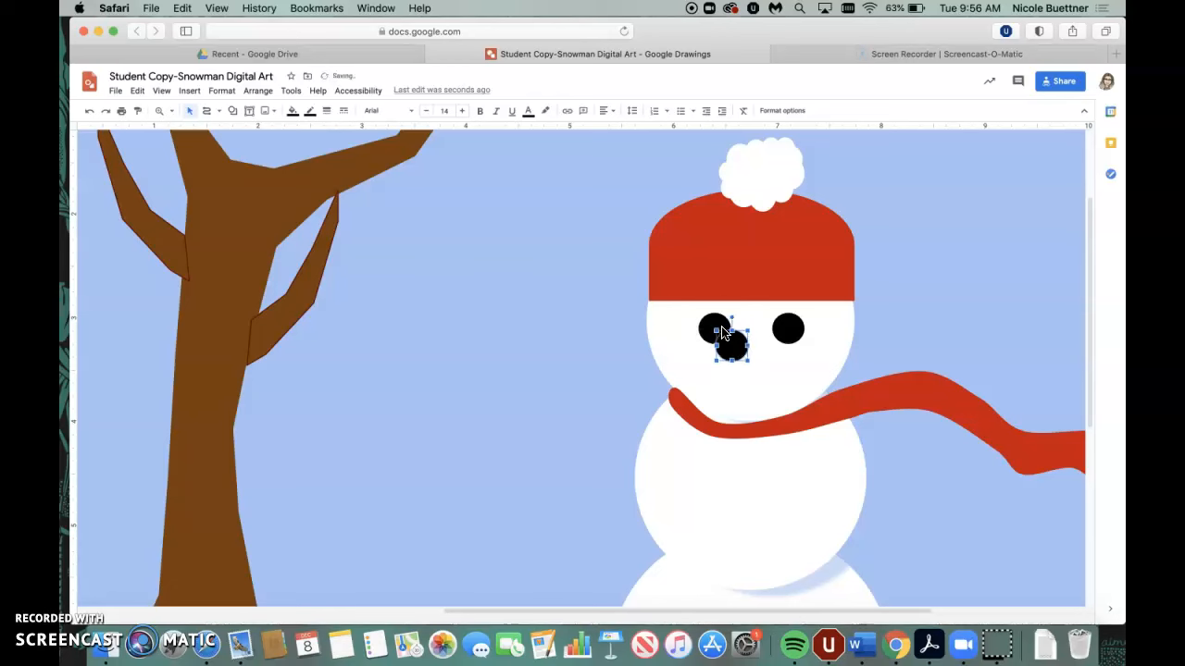
drag(691, 369, 685, 366)
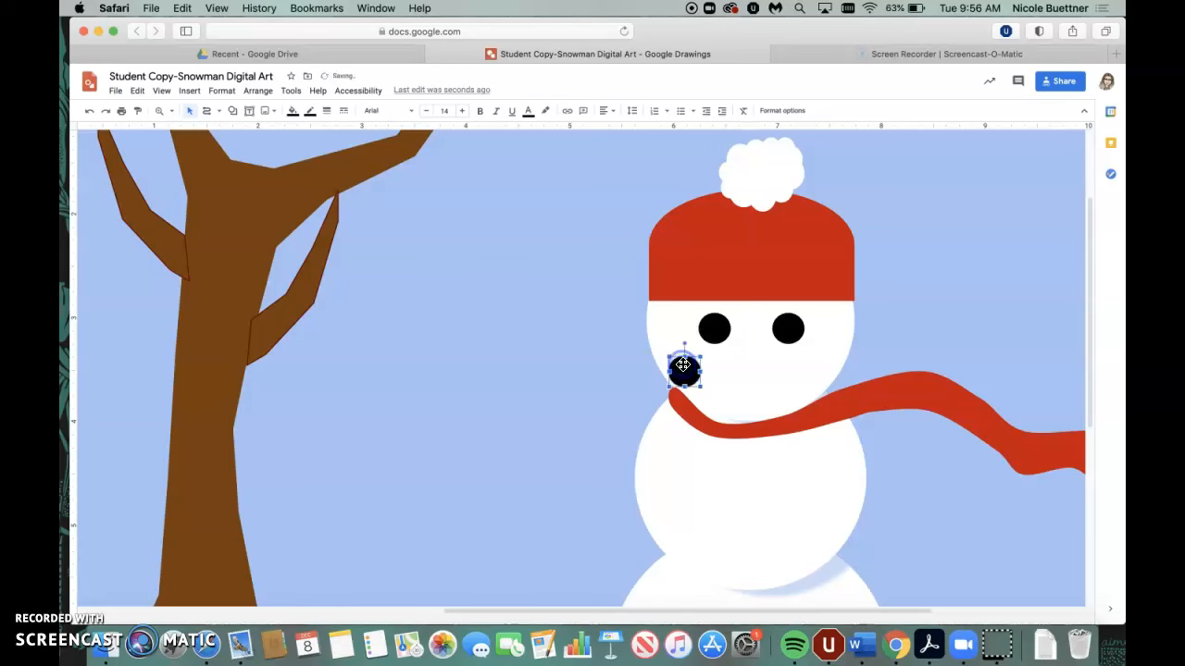
Paste four more black circles and arrange them with the first one in a curved, smiling mouth above the scarf.
key(super+v)
key(super+v)
key(super+v)
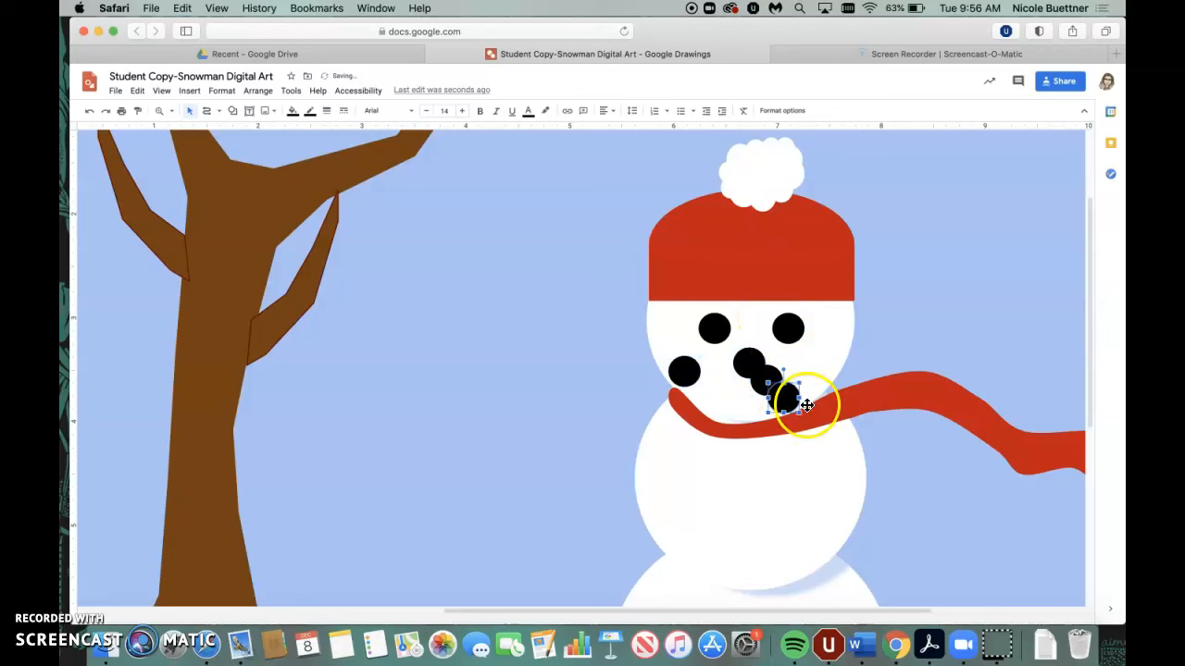
mouse_move(785, 394)
mouse_down()
mouse_move(726, 404)
mouse_move(709, 389)
mouse_move(751, 408)
mouse_move(772, 377)
mouse_move(784, 401)
mouse_up()
click(769, 397)
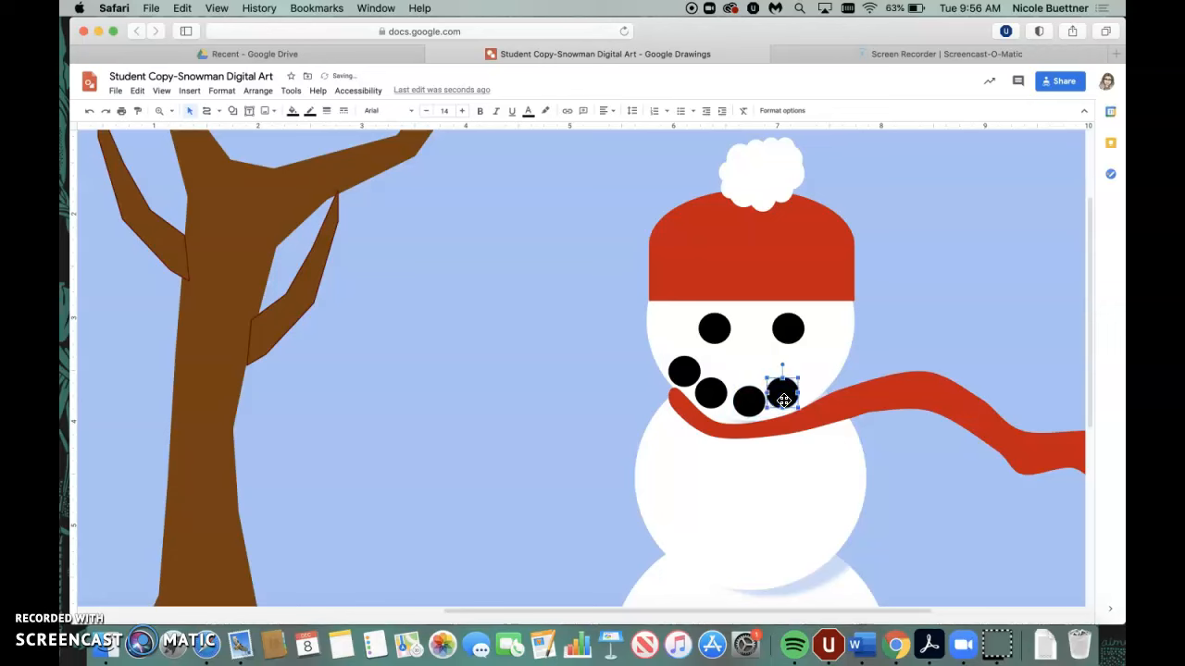
key(super+v)
drag(793, 401, 810, 370)
click(880, 352)
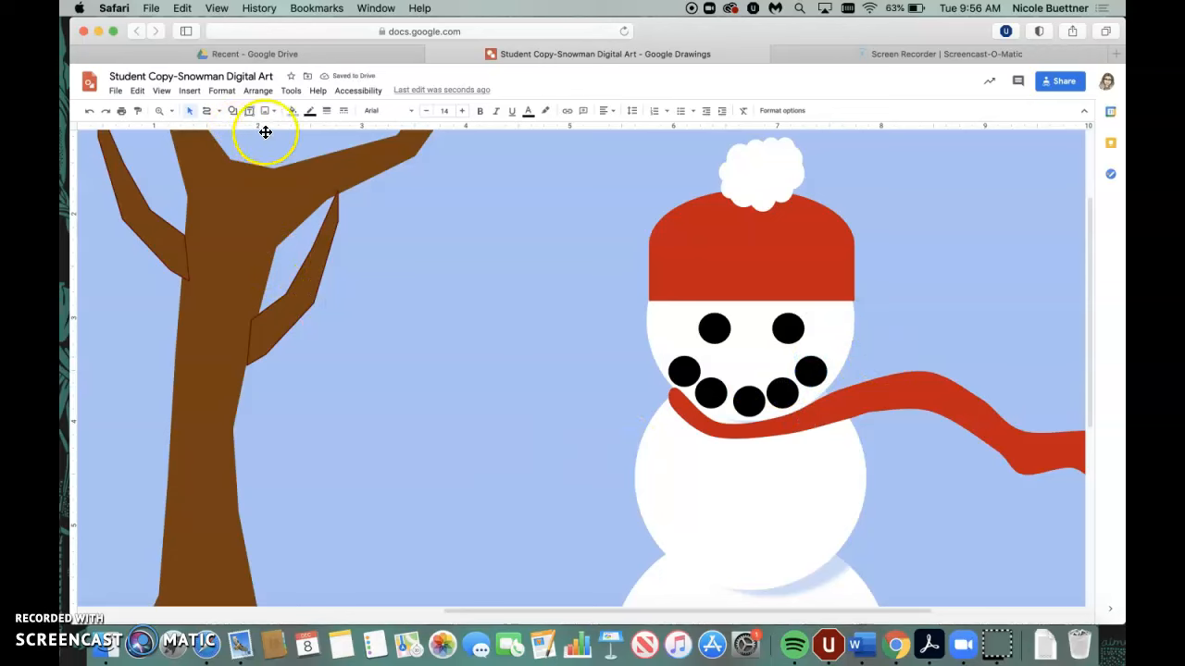
Draw a narrow triangle nose, about 0.3 by 0.9 inches, between eyes and mouth and rotate its tip to the right, slightly downward.
click(232, 111)
mouse_move(248, 132)
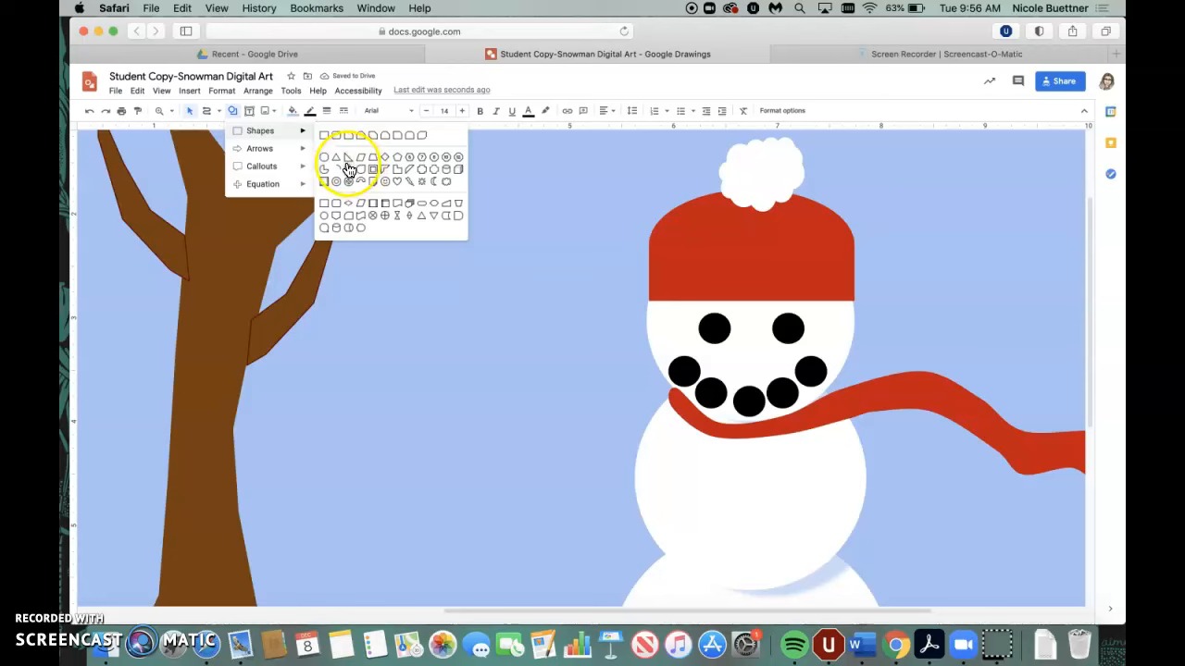
click(339, 159)
drag(766, 347, 771, 423)
click(763, 312)
drag(760, 310, 763, 360)
Set both the fill and the border of the triangle nose to orange.
click(290, 111)
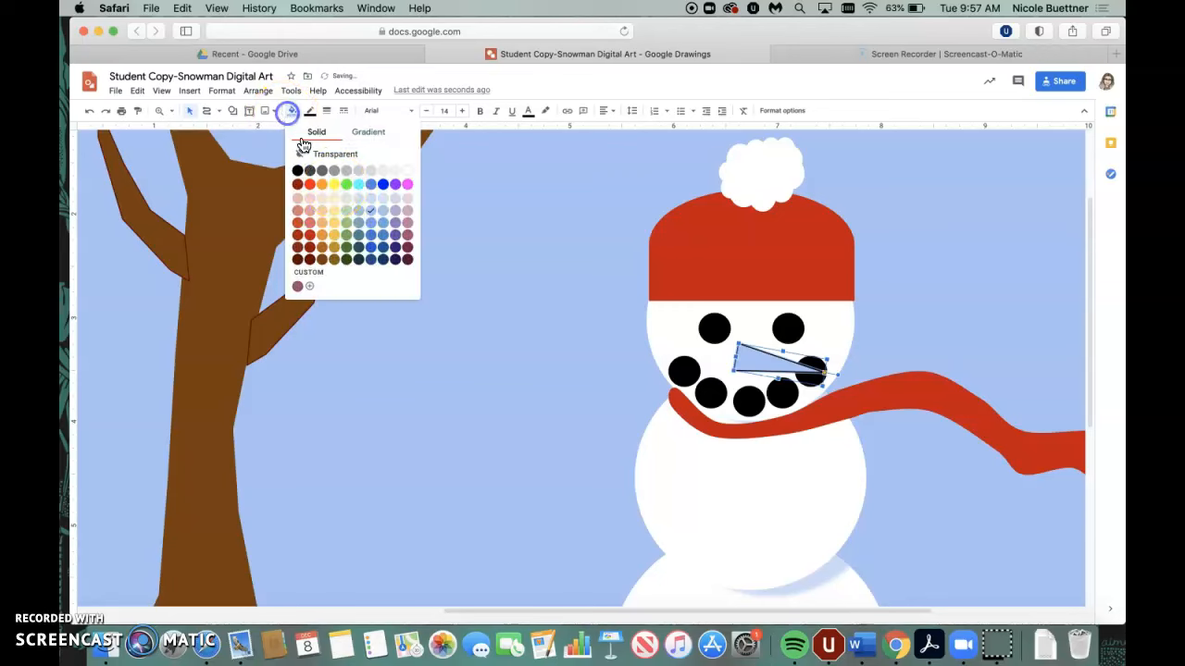
click(323, 184)
click(310, 111)
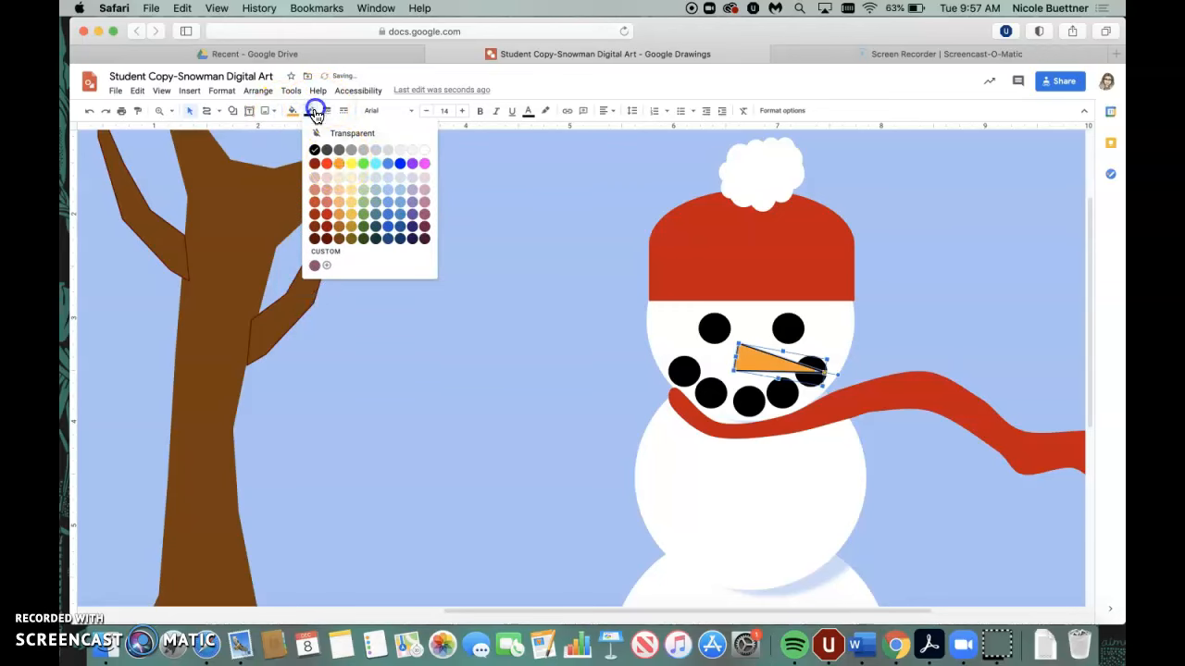
click(335, 157)
click(465, 354)
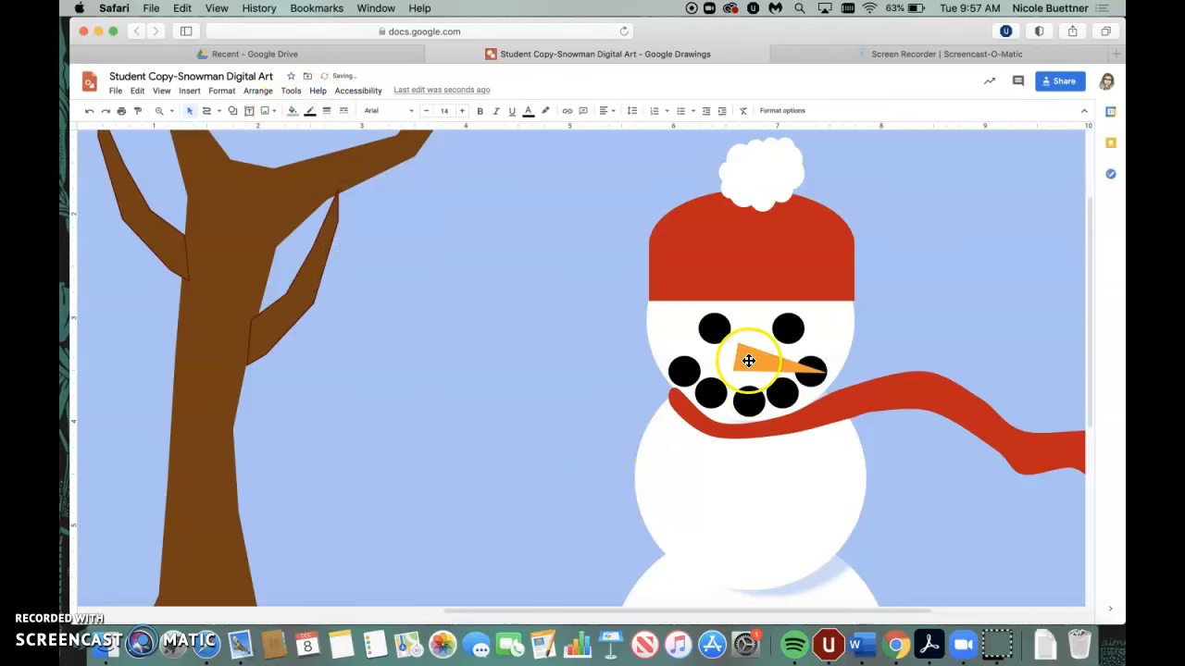
Paste three black circles and line them up vertically on the snowman's middle ball as buttons.
scroll(657, 453, down, 3)
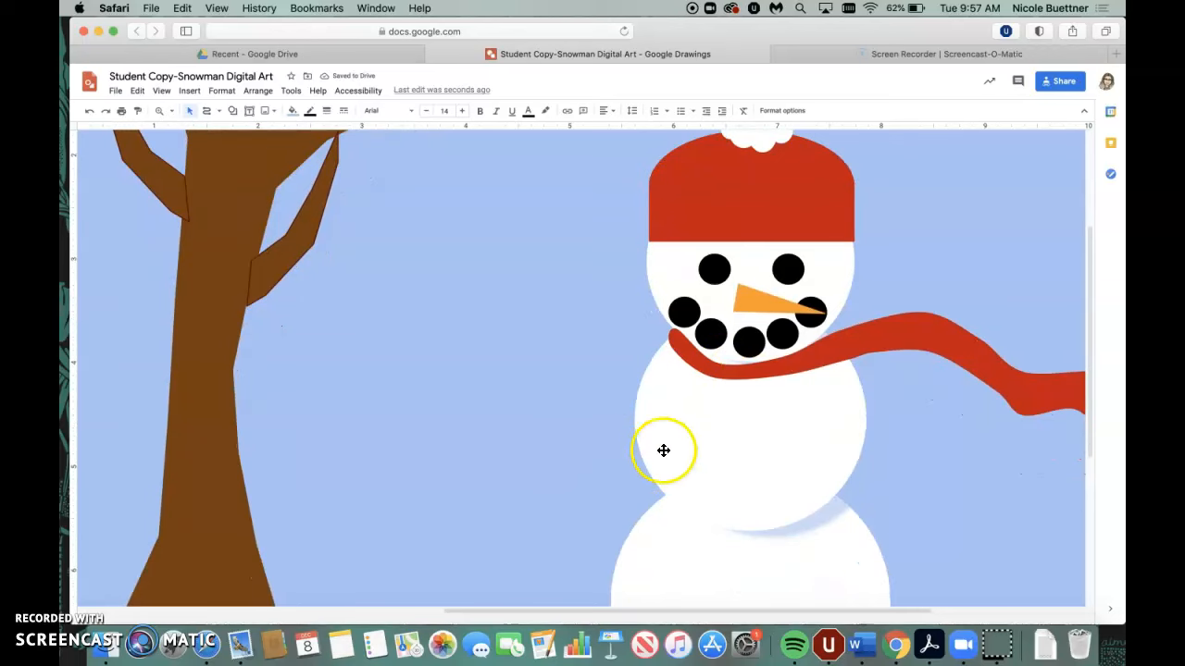
key(super+v)
key(super+v)
key(super+v)
drag(757, 387, 750, 408)
drag(745, 364, 752, 508)
drag(754, 459, 754, 451)
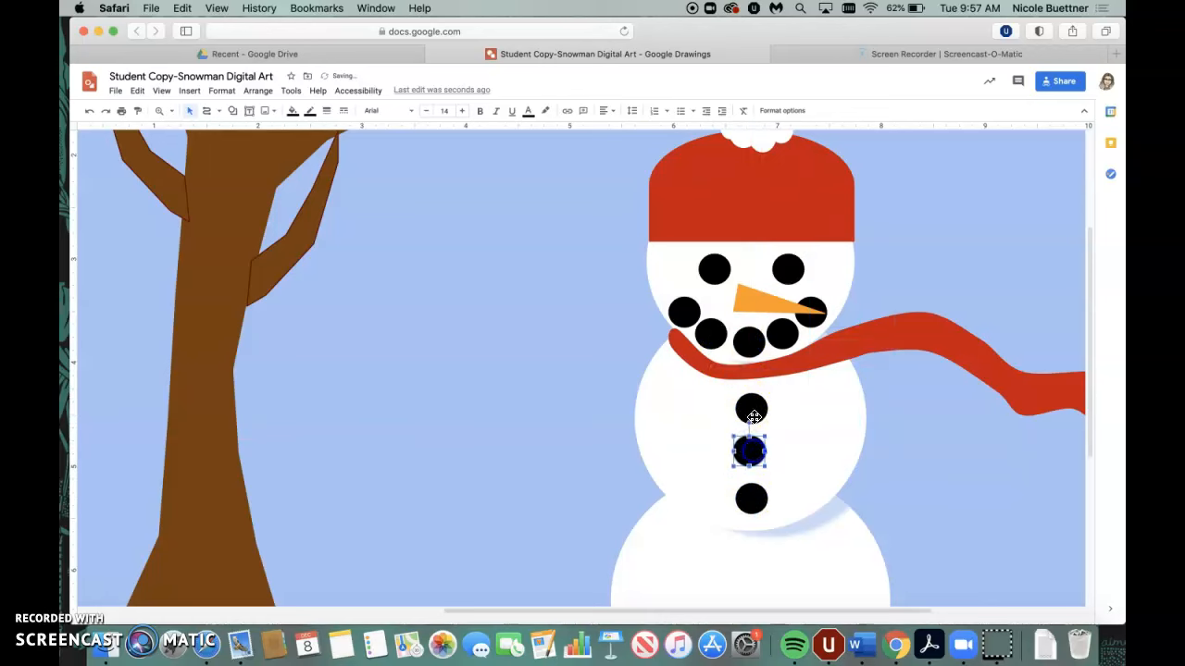
click(849, 434)
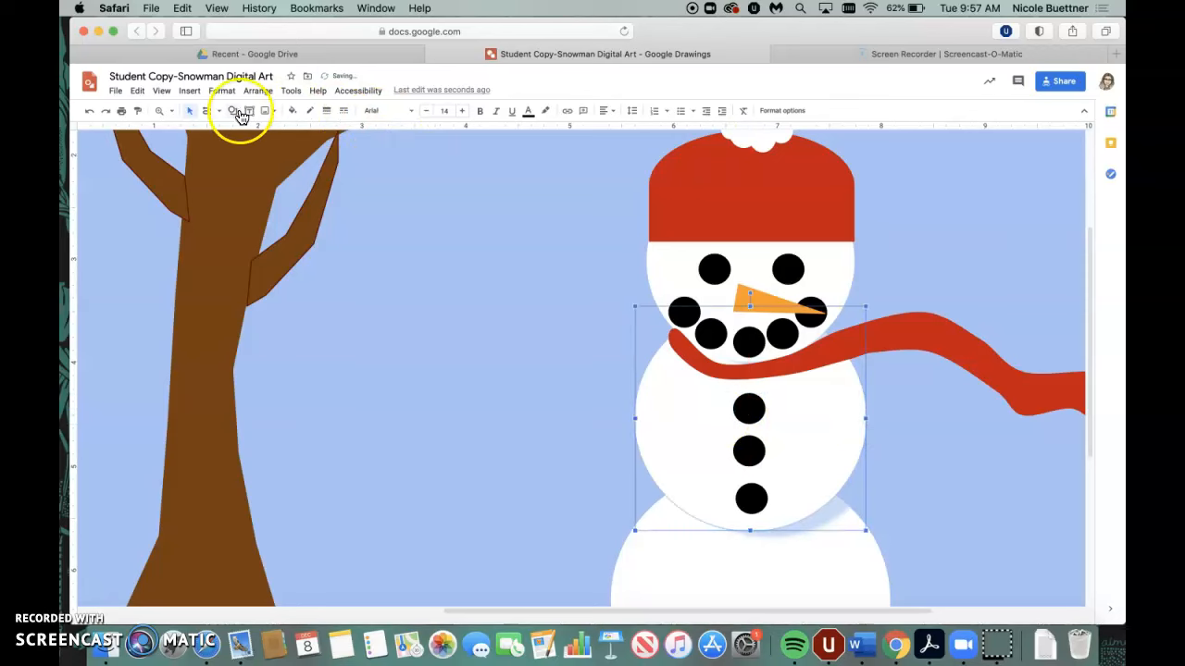
Draw a small four-point star, about 0.6 inches wide, in the sky between the tree and the snowman.
click(171, 111)
click(208, 232)
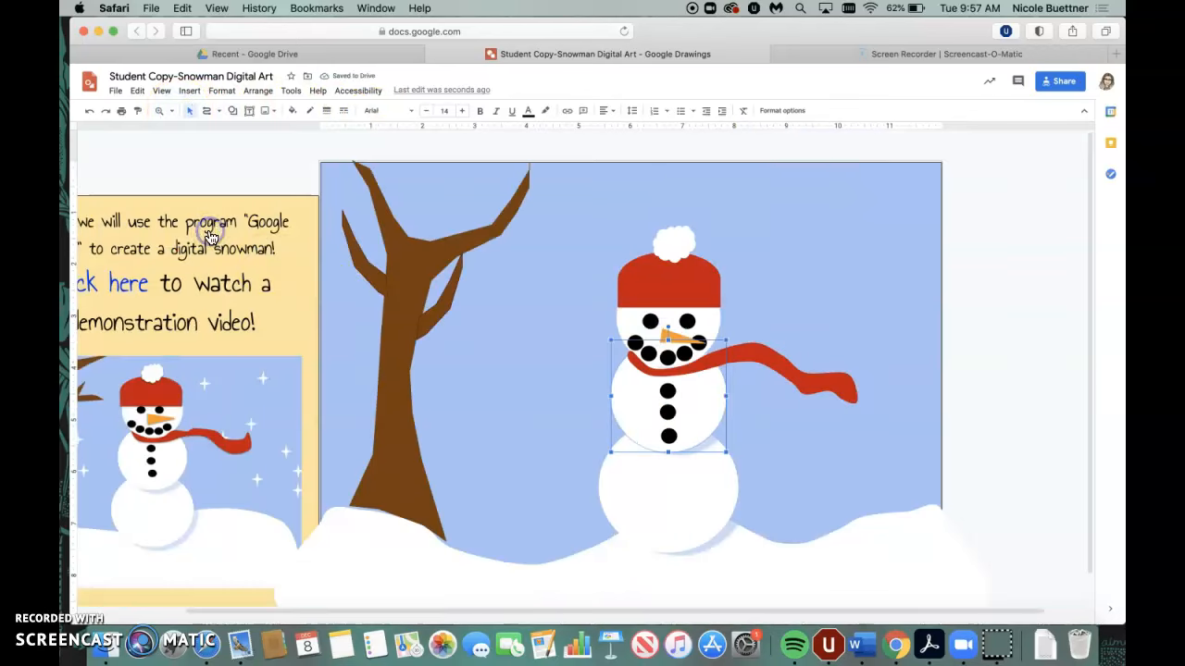
click(1005, 325)
scroll(608, 415, left, 3)
scroll(608, 415, down, 1)
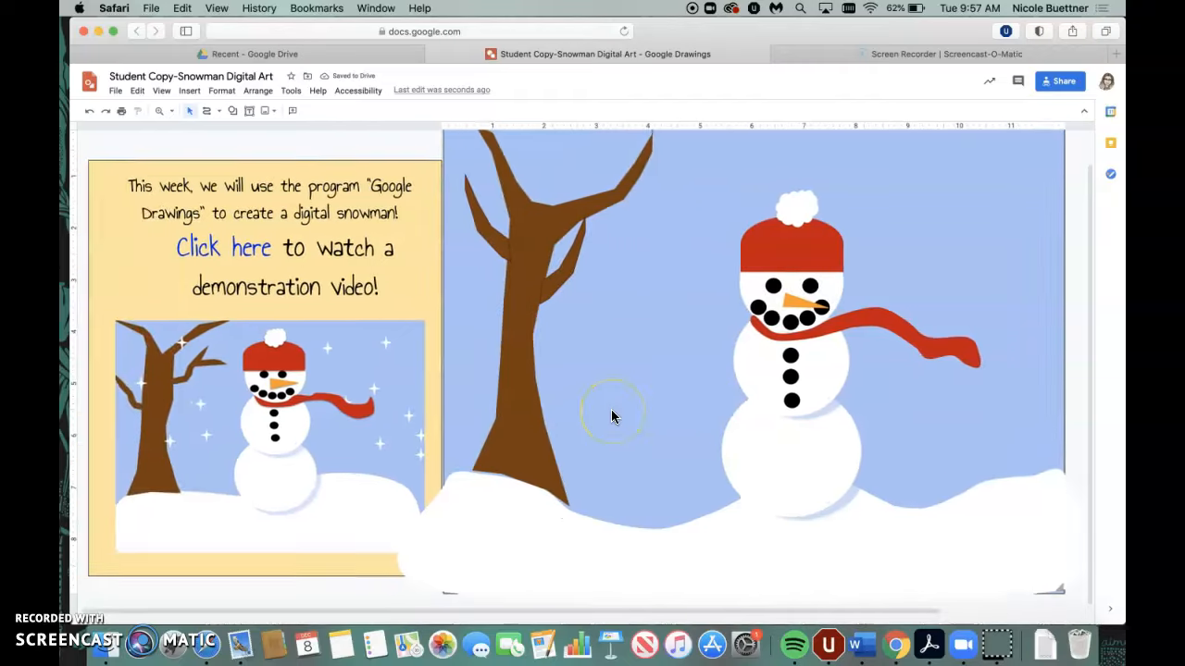
scroll(611, 415, right, 3)
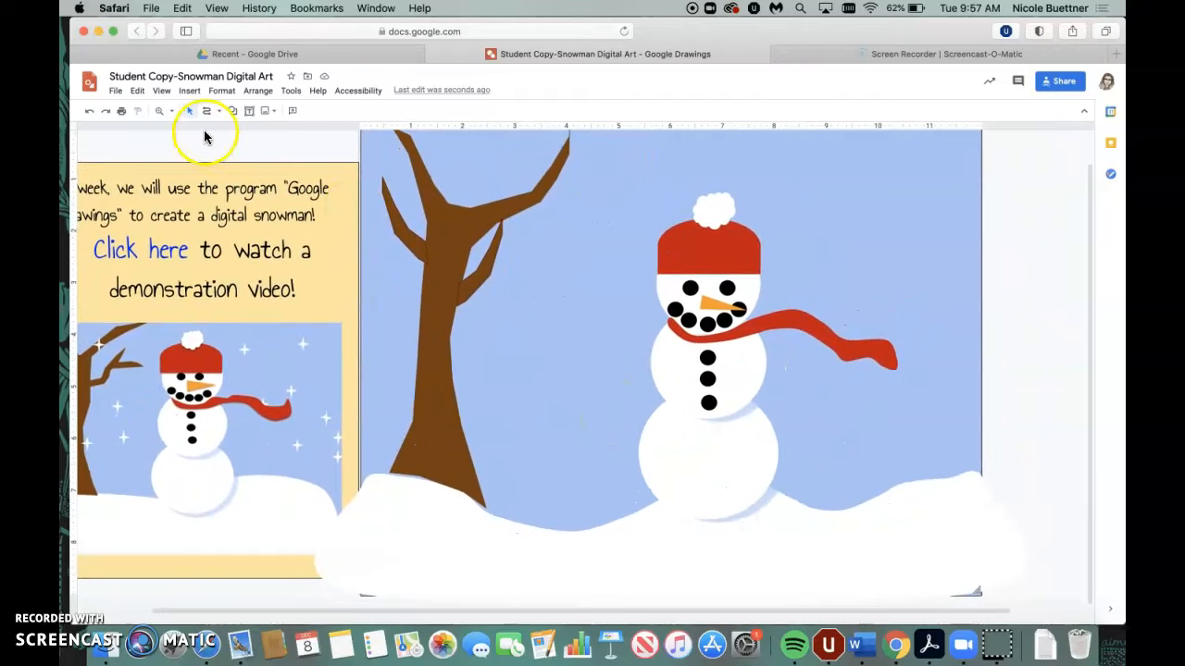
click(231, 111)
mouse_move(256, 144)
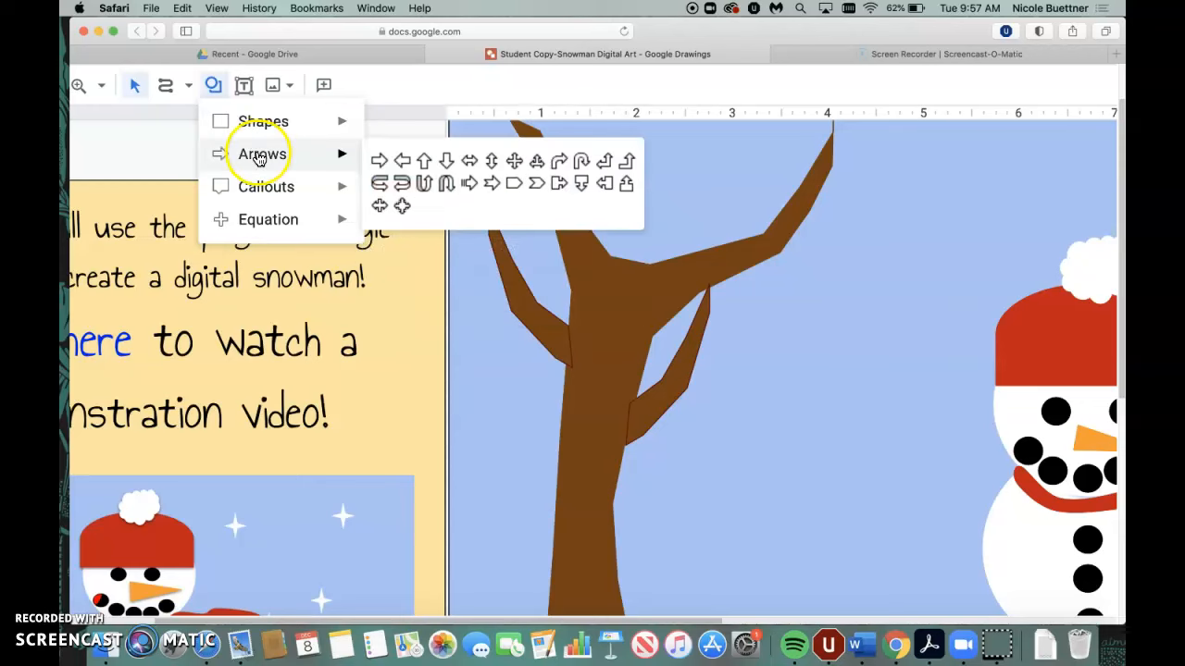
mouse_move(248, 202)
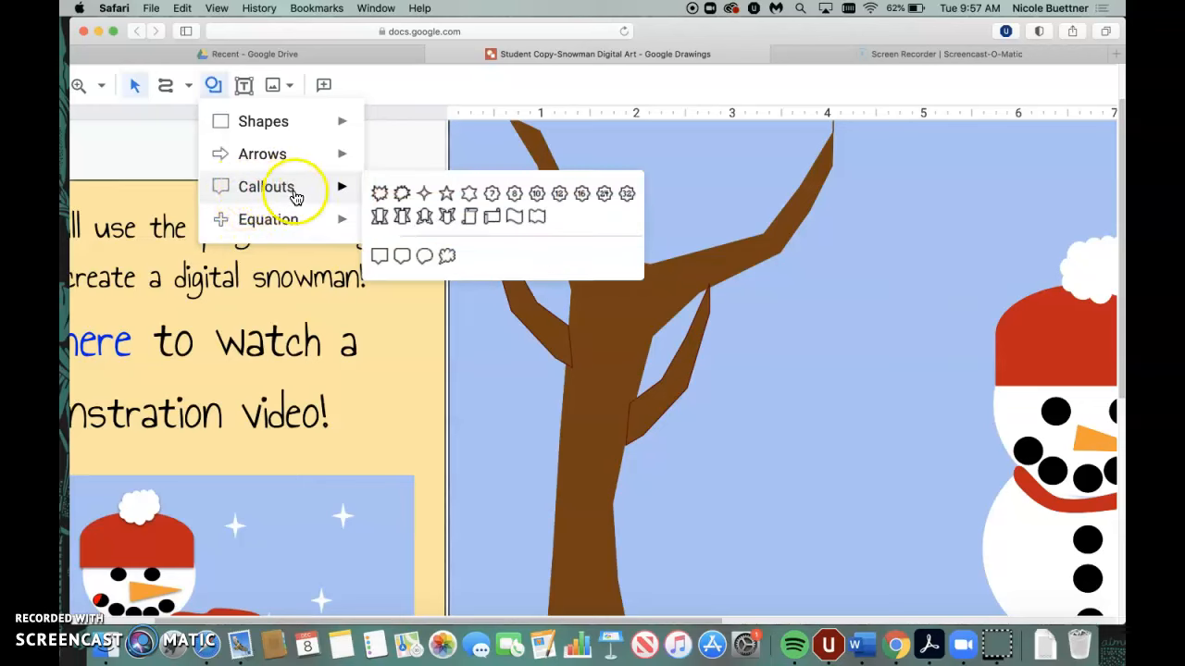
click(421, 197)
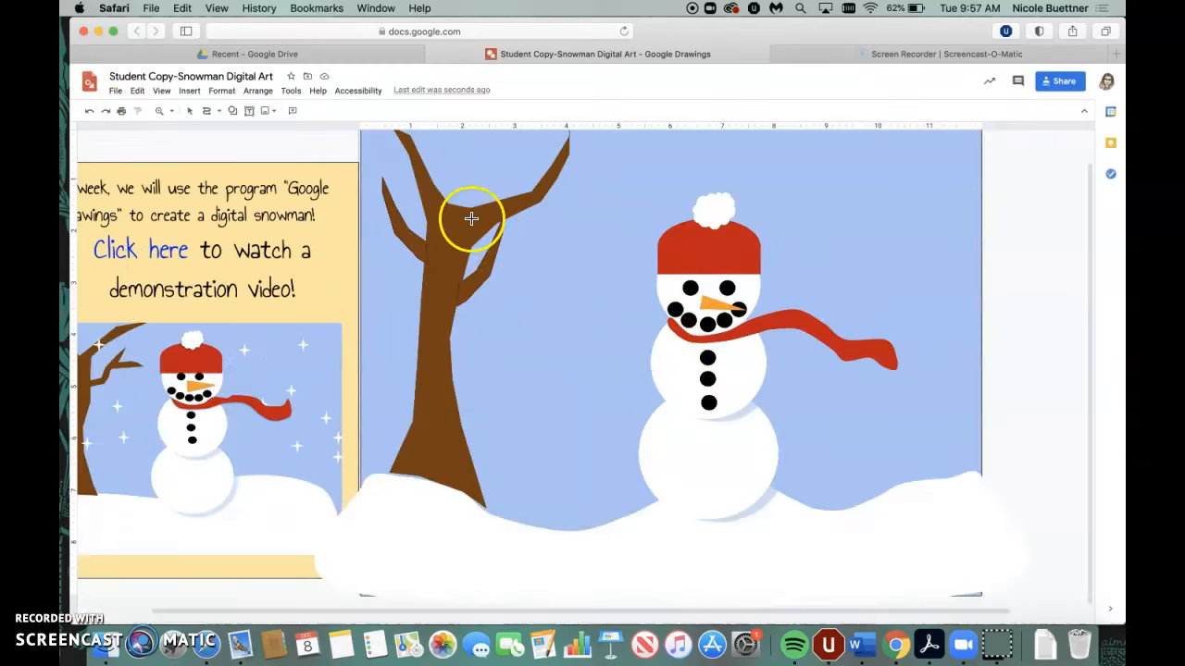
drag(545, 219, 576, 250)
Set both the fill and the border of the four-point star to white.
click(293, 110)
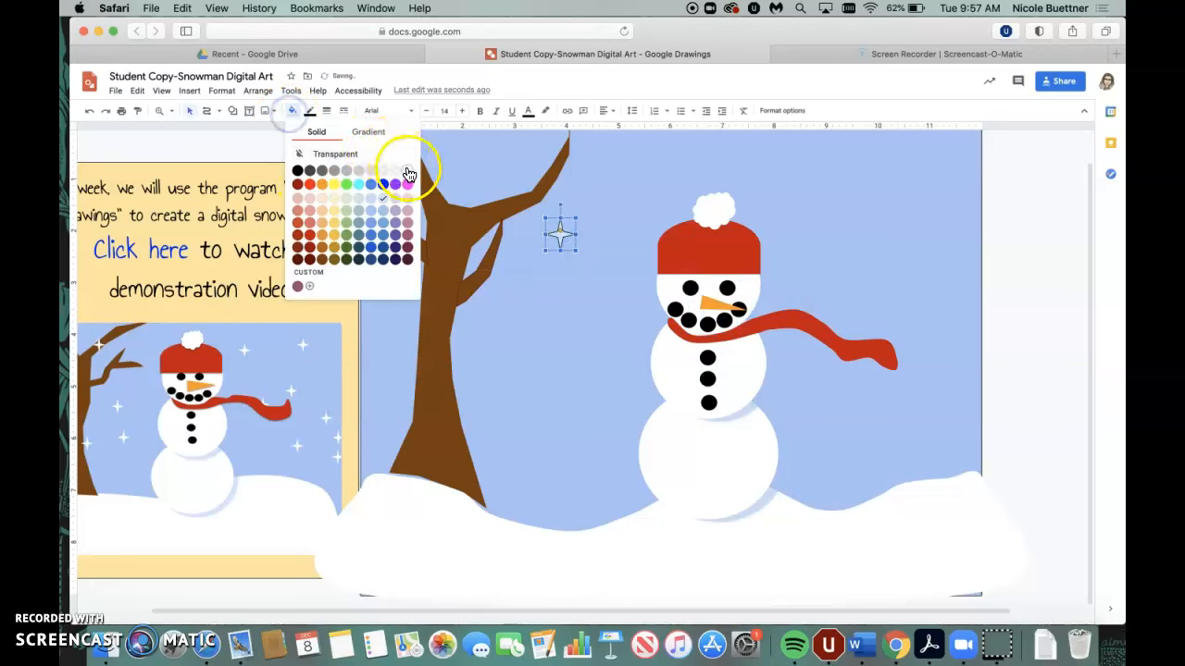
click(407, 170)
click(310, 110)
click(423, 154)
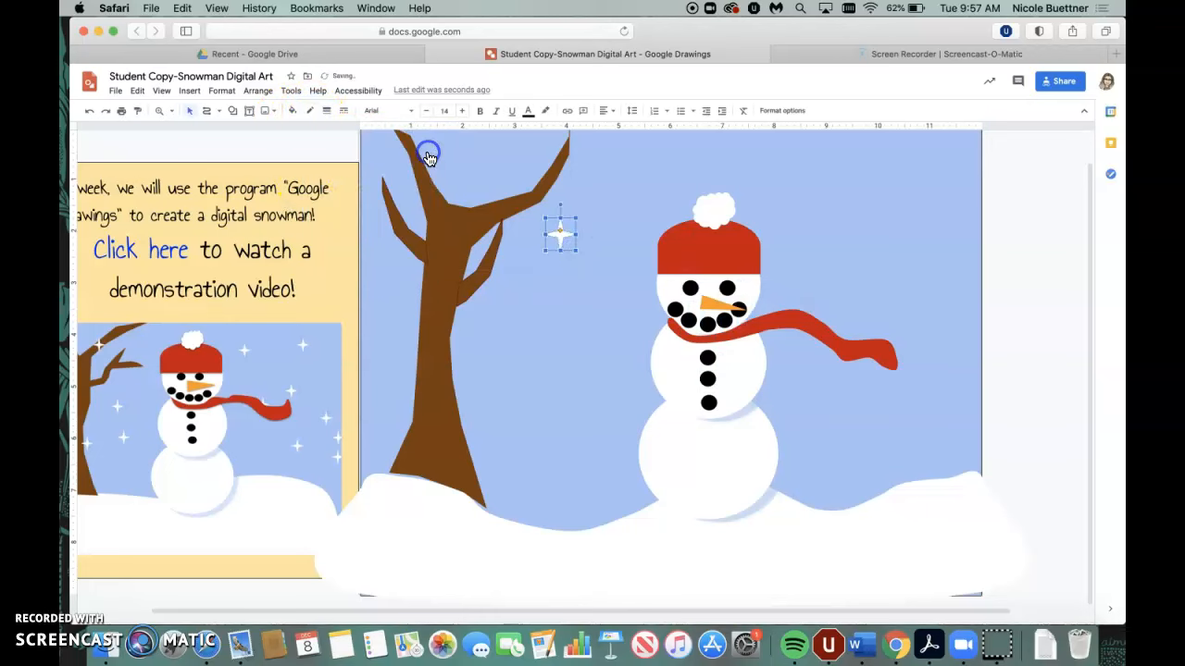
Duplicate the white star and spread seven copies, two between trunk and snowman, one of them slightly smaller, and five in the sky above the scarf.
drag(567, 236, 532, 294)
drag(532, 340, 839, 185)
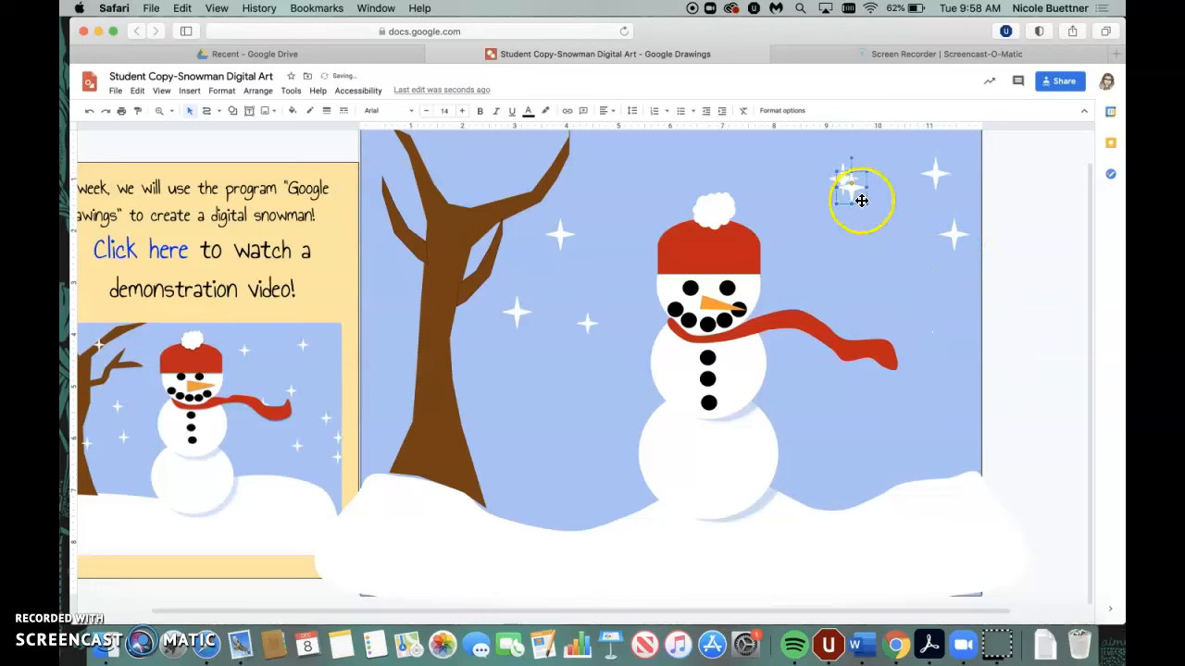
drag(935, 291, 854, 262)
Add three more star copies: a small one above the hat, a small one between the upper branches and one lower beside the trunk.
click(586, 321)
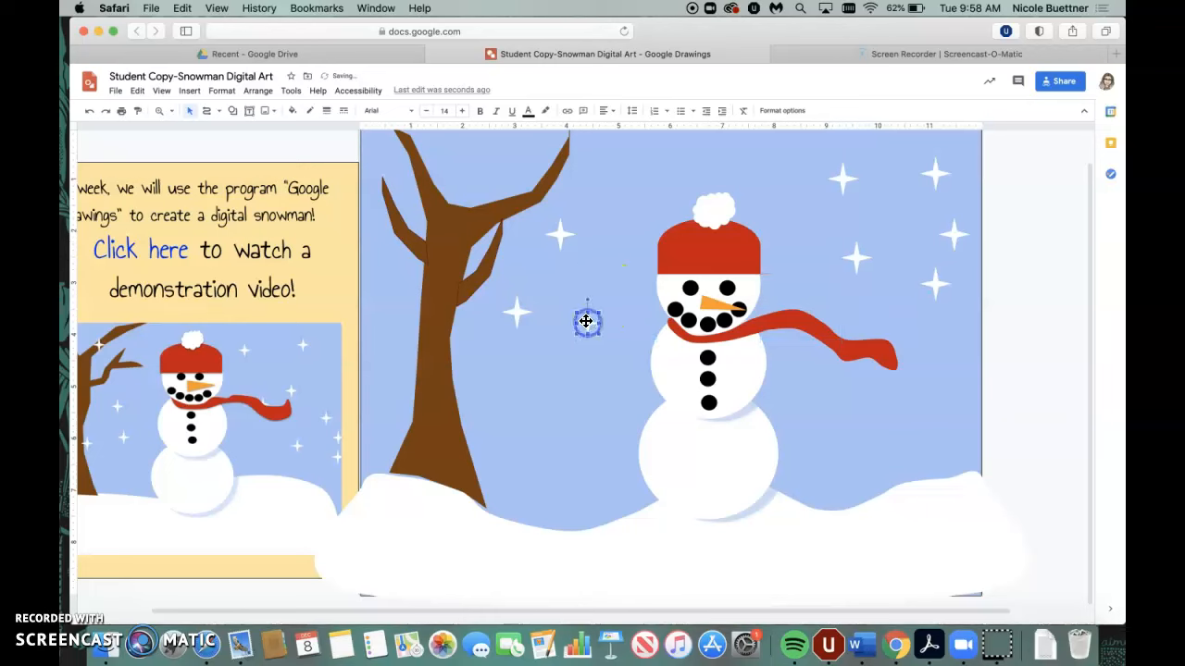
drag(601, 331, 663, 172)
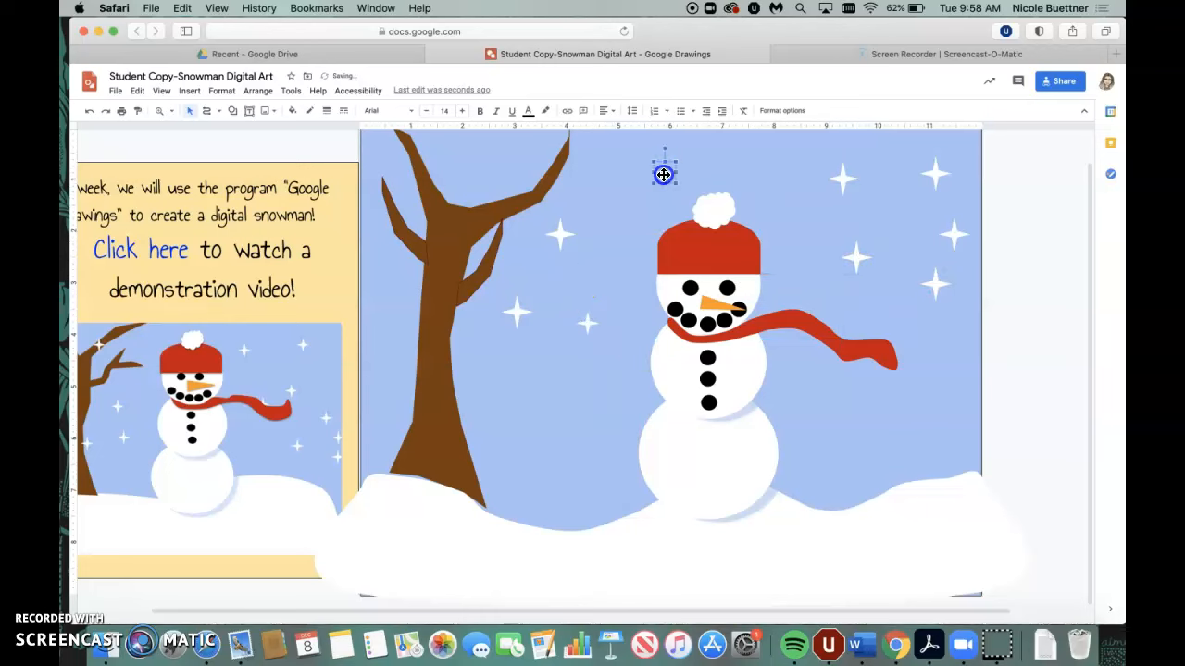
click(515, 313)
key(super+d)
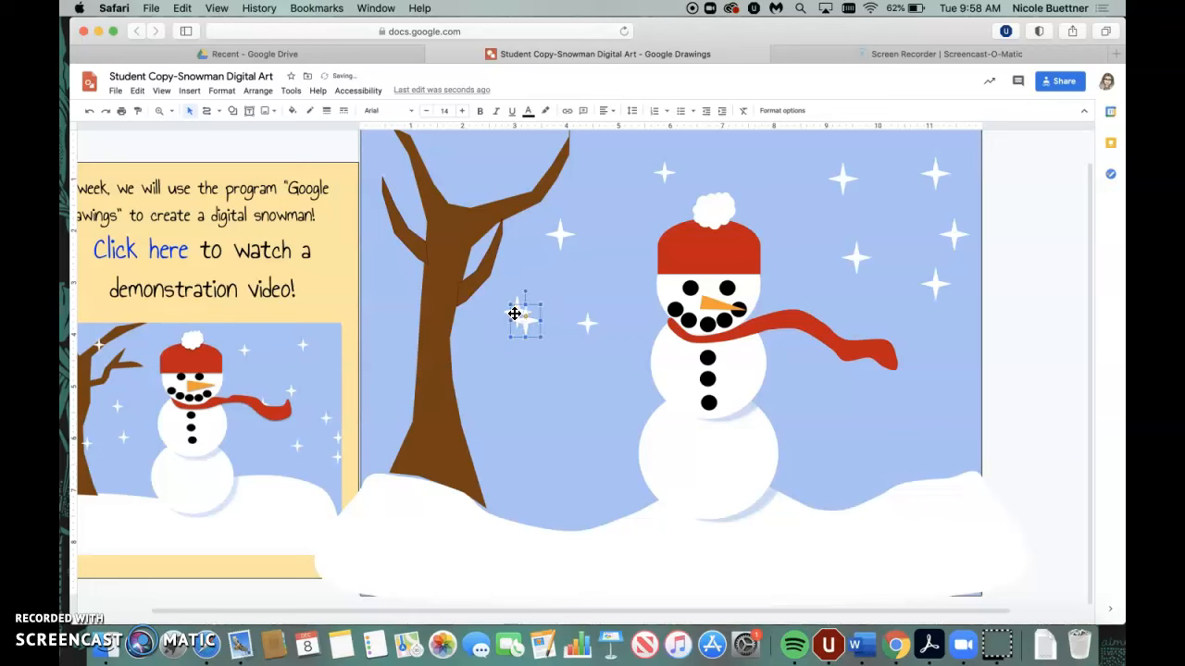
drag(528, 321, 498, 156)
key(super+d)
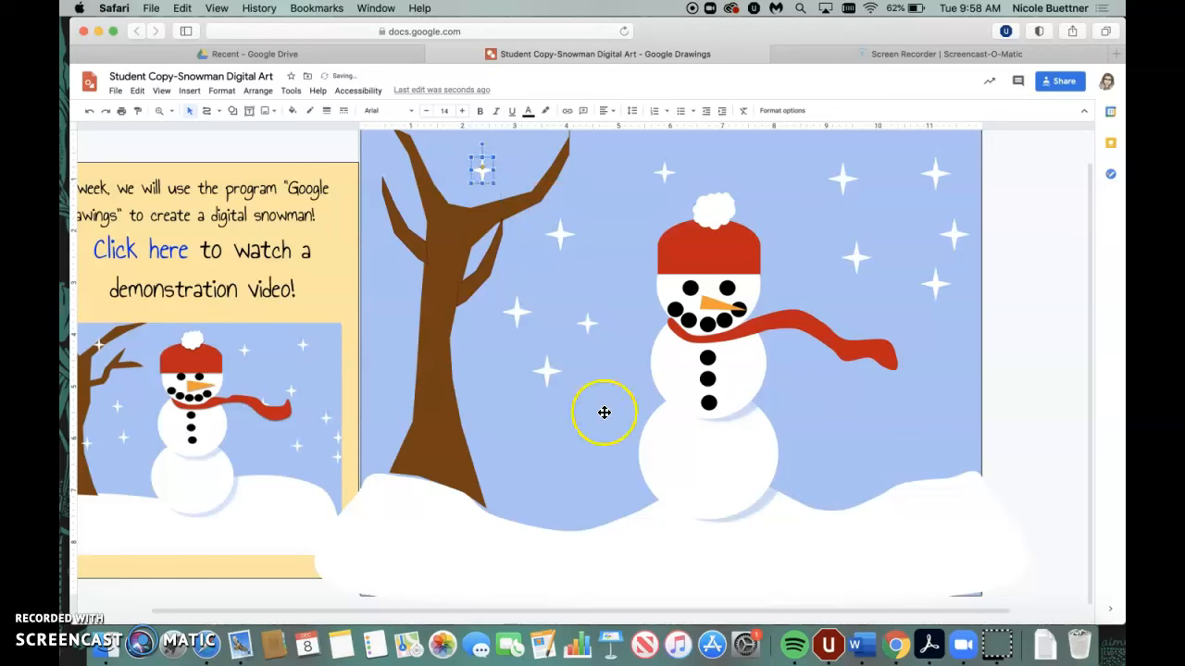
Duplicate the lowest star beside the trunk and place the copy below the scarf's loose end, undoing the accidental shift of the background.
click(550, 372)
drag(561, 389, 603, 389)
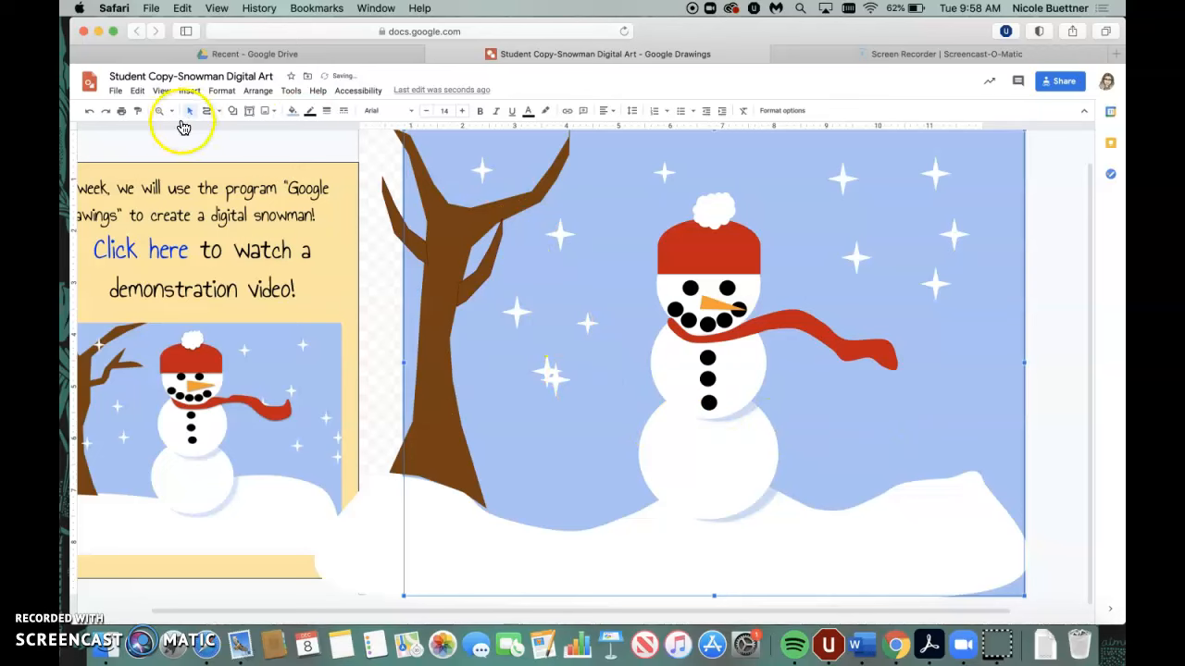
click(93, 112)
click(469, 392)
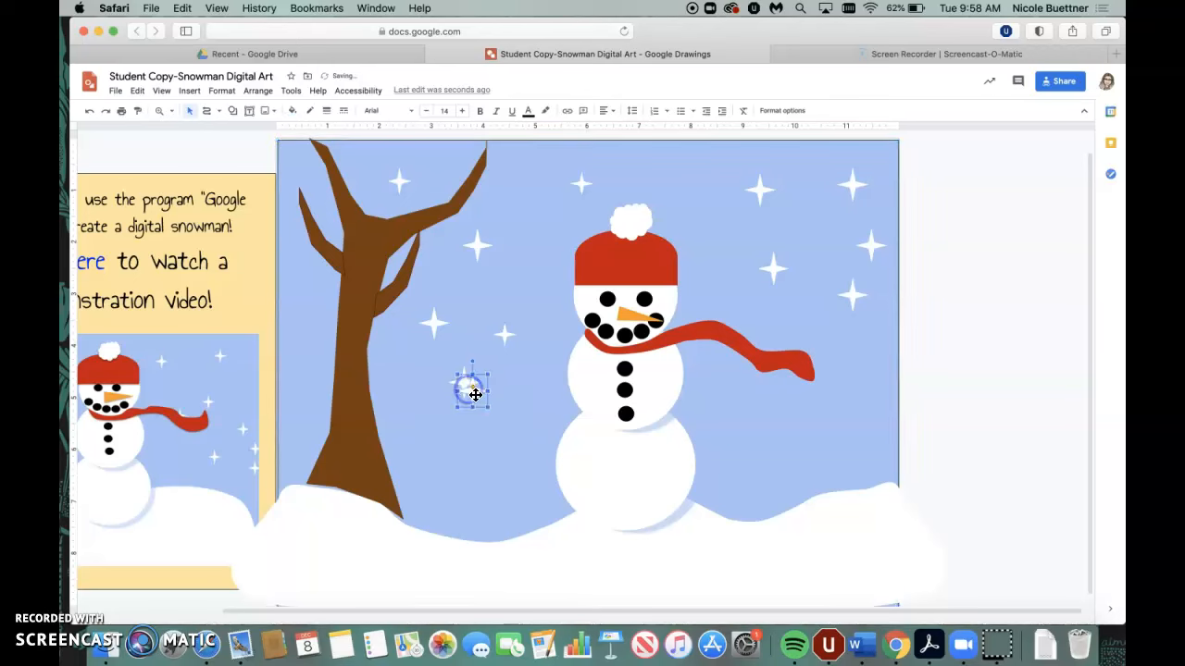
drag(816, 431, 827, 415)
click(961, 368)
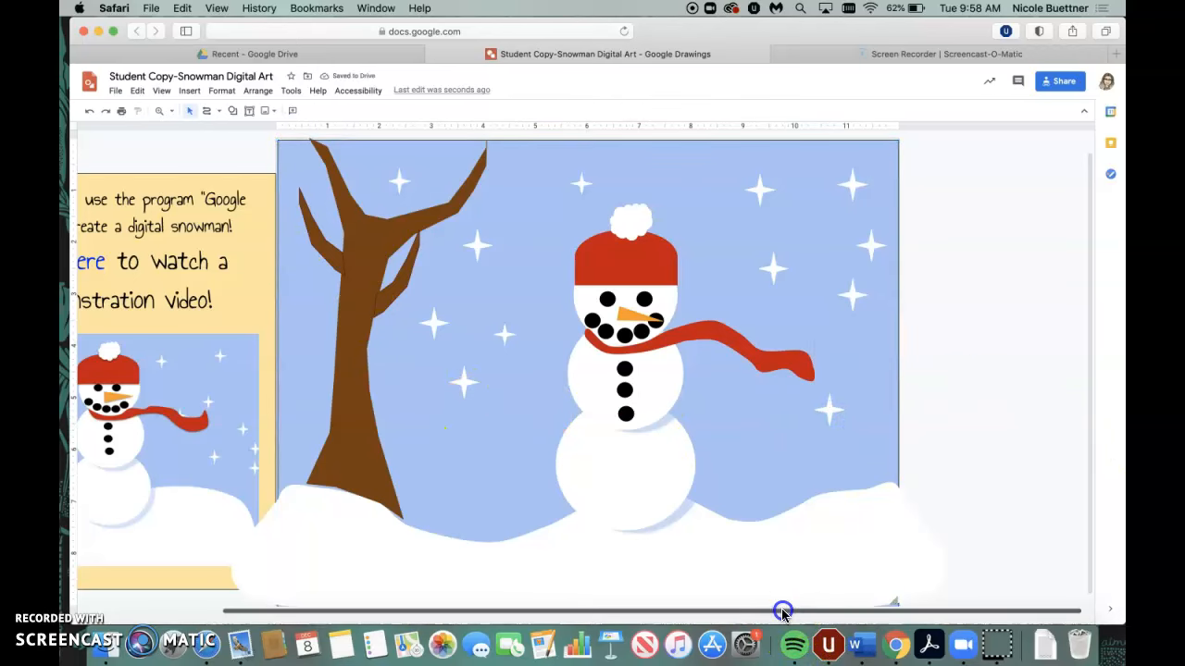
drag(783, 611, 701, 620)
mouse_move(232, 614)
mouse_down()
mouse_move(185, 609)
mouse_move(220, 609)
mouse_up()
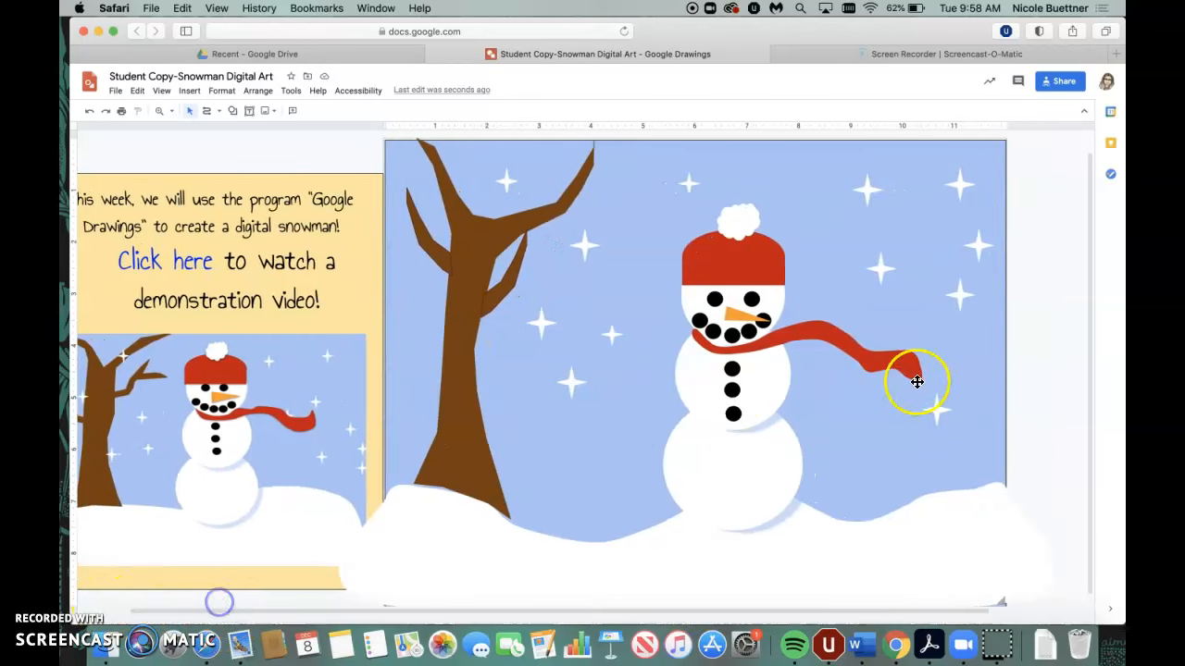
click(266, 324)
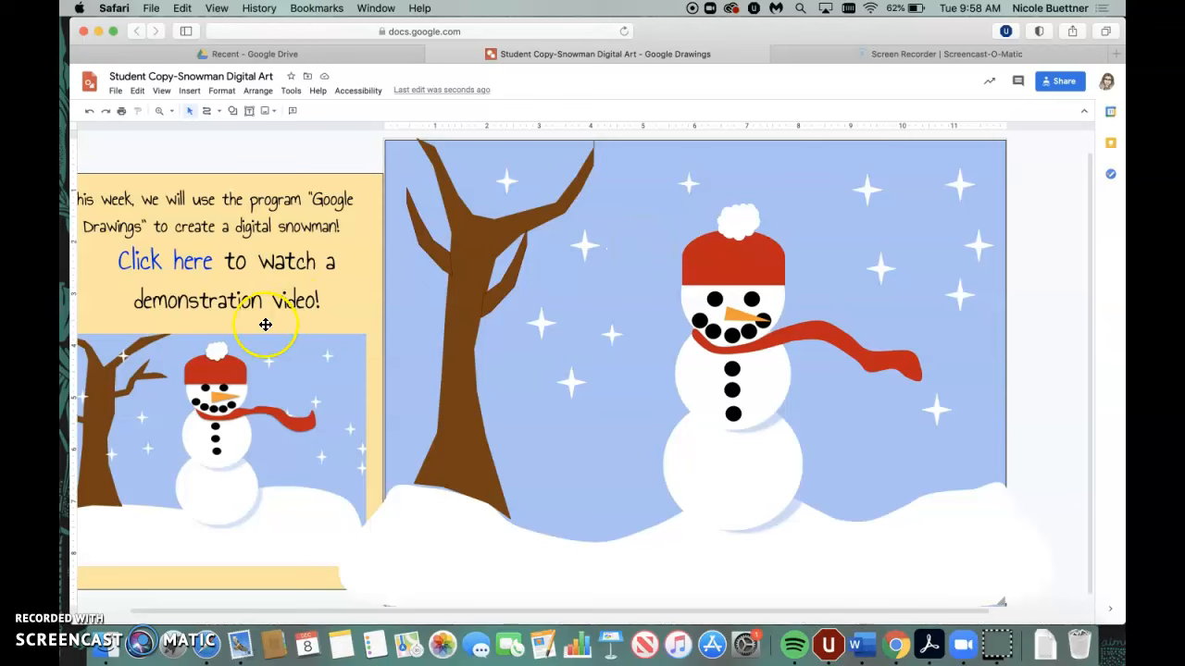